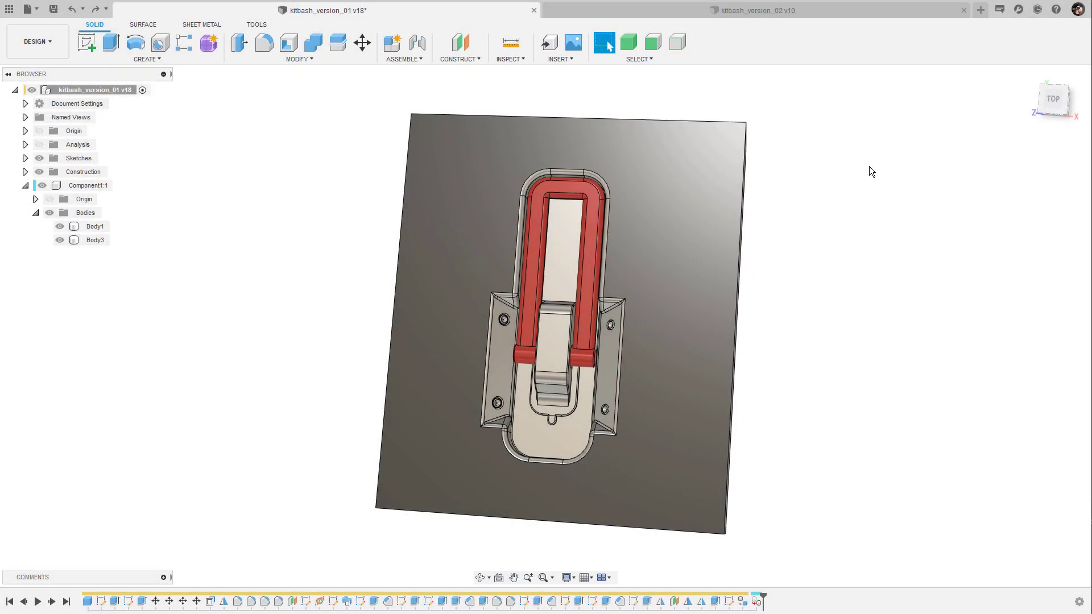
{"action": "middle_click_drag", "start_coordinate": [869, 166], "coordinate": [847, 11], "text": "shift"}
{"action": "left_click", "coordinate": [848, 11]}
{"action": "middle_click_drag", "start_coordinate": [884, 172], "coordinate": [899, 149], "text": "shift"}
{"action": "left_click", "coordinate": [394, 8]}
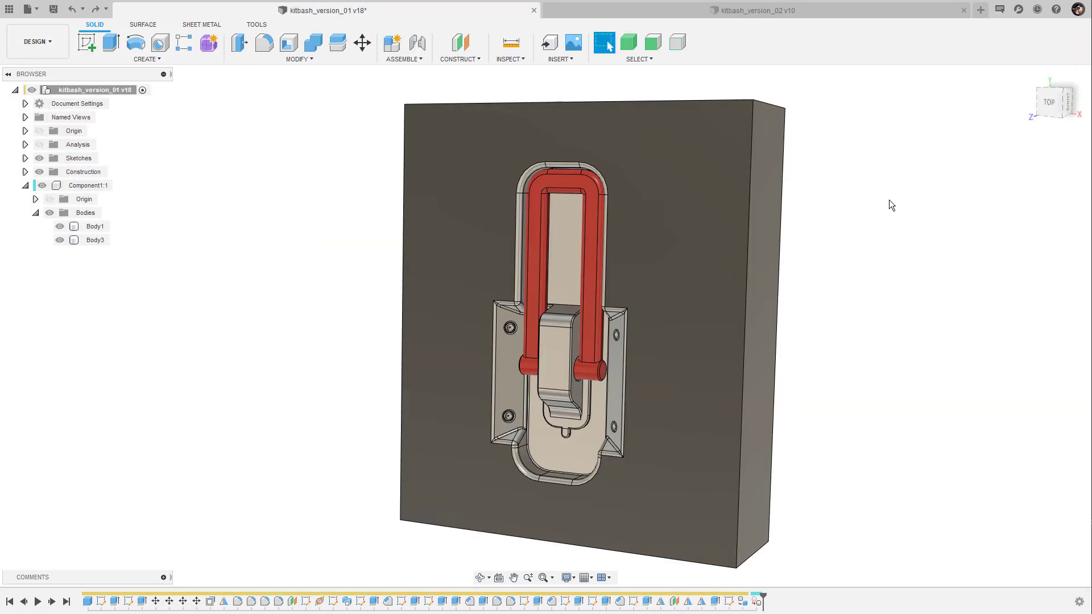
{"action": "middle_click_drag", "start_coordinate": [935, 346], "coordinate": [909, 375], "text": "shift"}
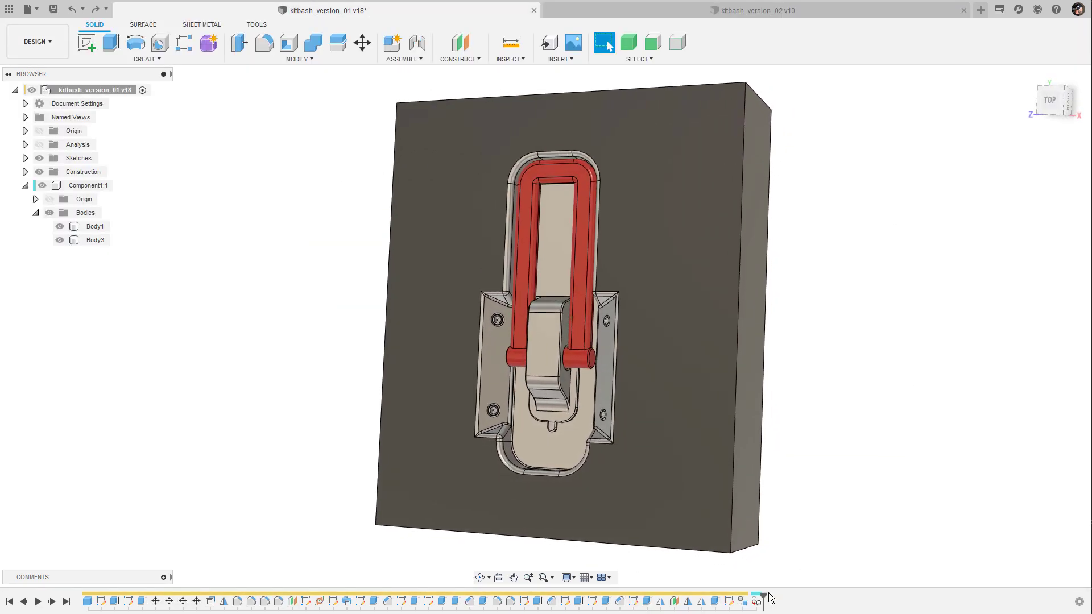
{"action": "left_click", "coordinate": [757, 606]}
{"action": "middle_click_drag", "start_coordinate": [858, 468], "coordinate": [819, 540], "text": "shift"}
{"action": "left_click", "coordinate": [878, 483]}
{"action": "left_click", "coordinate": [757, 602]}
{"action": "left_click", "coordinate": [840, 489]}
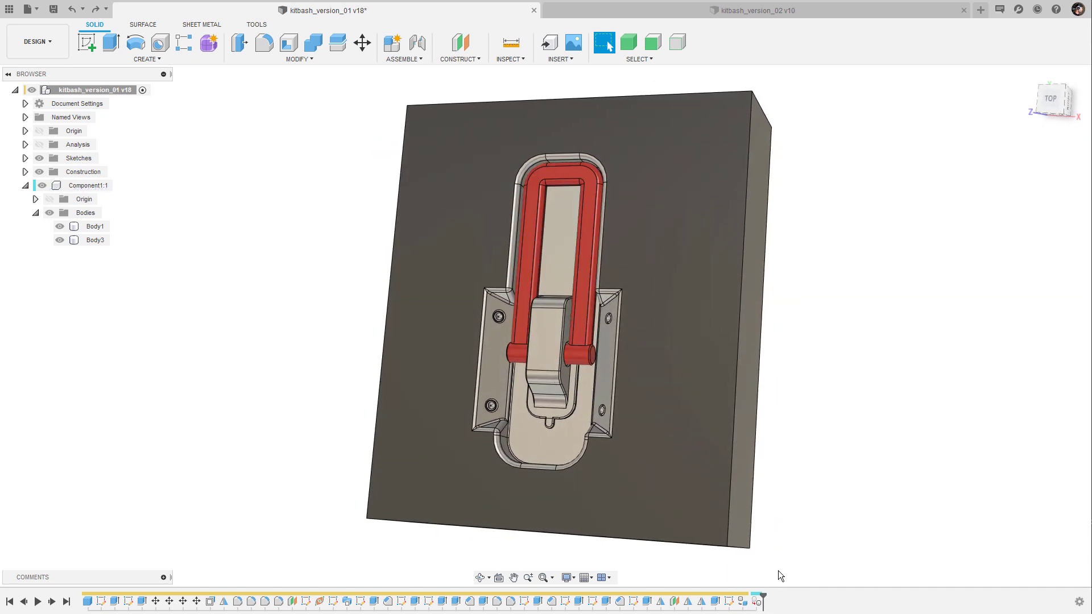
{"action": "left_click", "coordinate": [758, 604]}
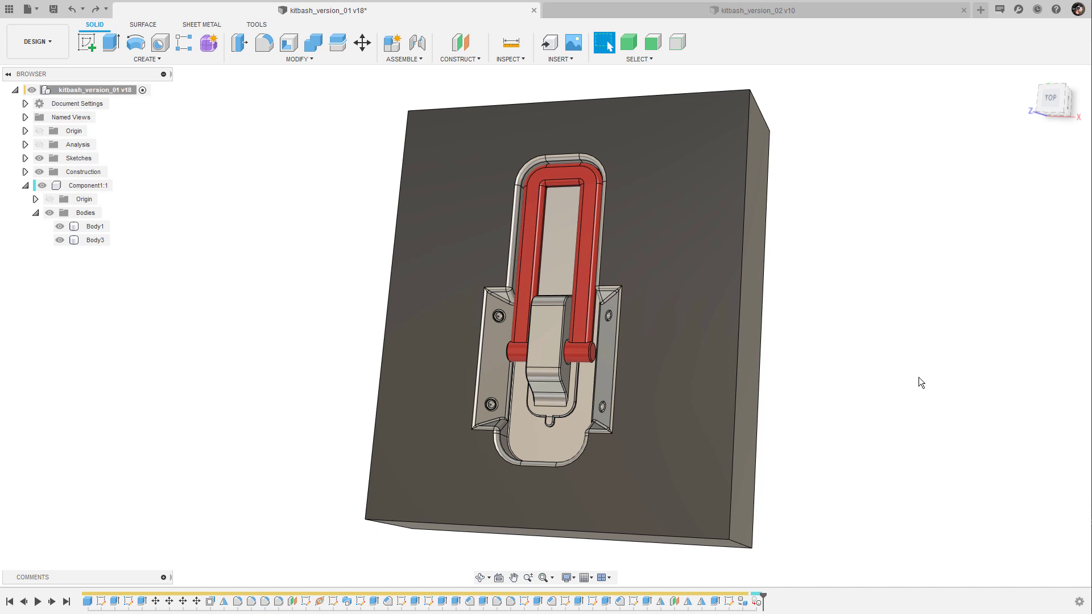
{"action": "left_click", "coordinate": [406, 60]}
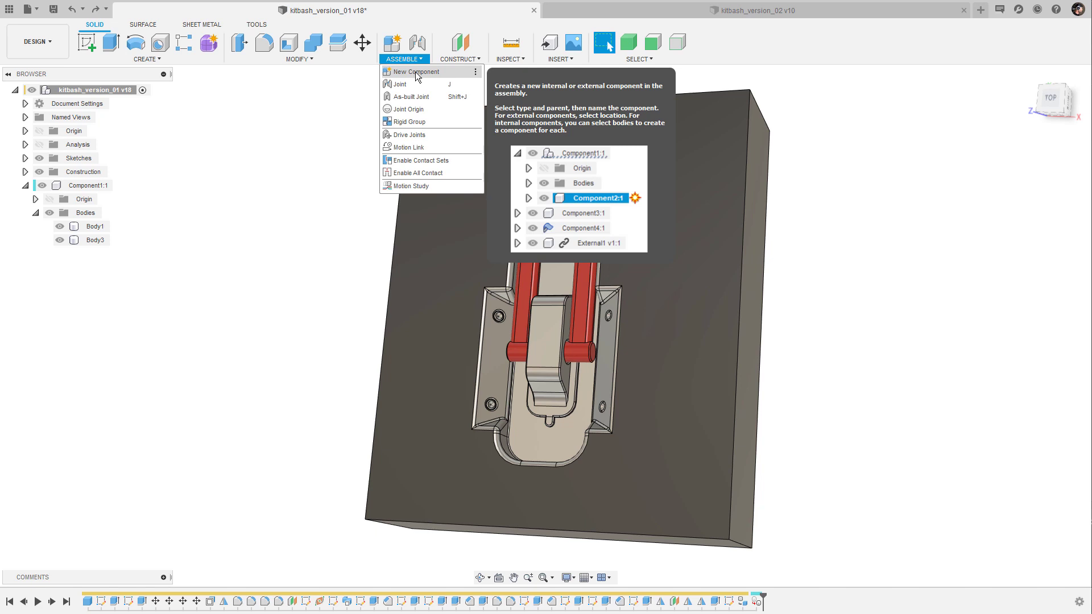
{"action": "left_click", "coordinate": [311, 210]}
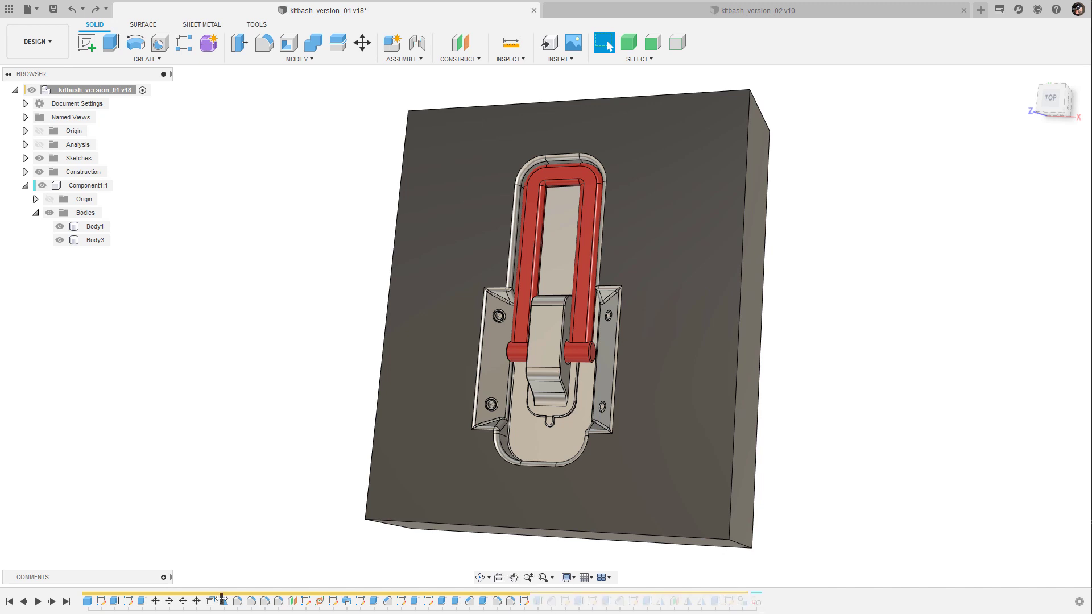
Roll the design history back to the initial box primitive and examine the plain block.
{"action": "left_click_drag", "start_coordinate": [114, 595], "coordinate": [91, 594]}
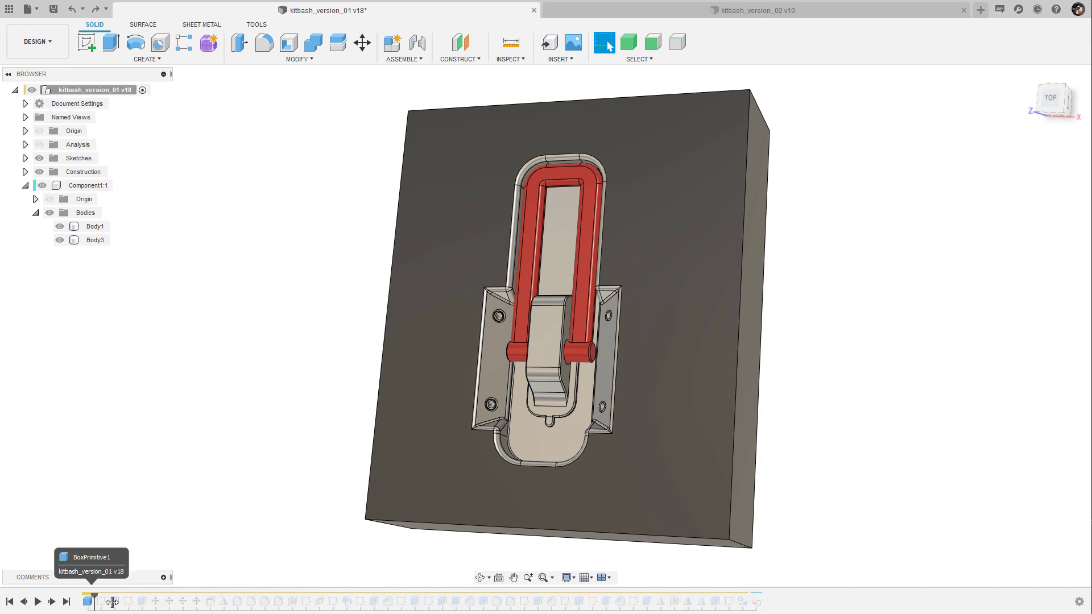
{"action": "mouse_move", "coordinate": [858, 317]}
{"action": "middle_mouse_down", "text": "shift"}
{"action": "mouse_move", "coordinate": [835, 259]}
{"action": "mouse_move", "coordinate": [848, 311]}
{"action": "middle_mouse_up", "text": "shift"}
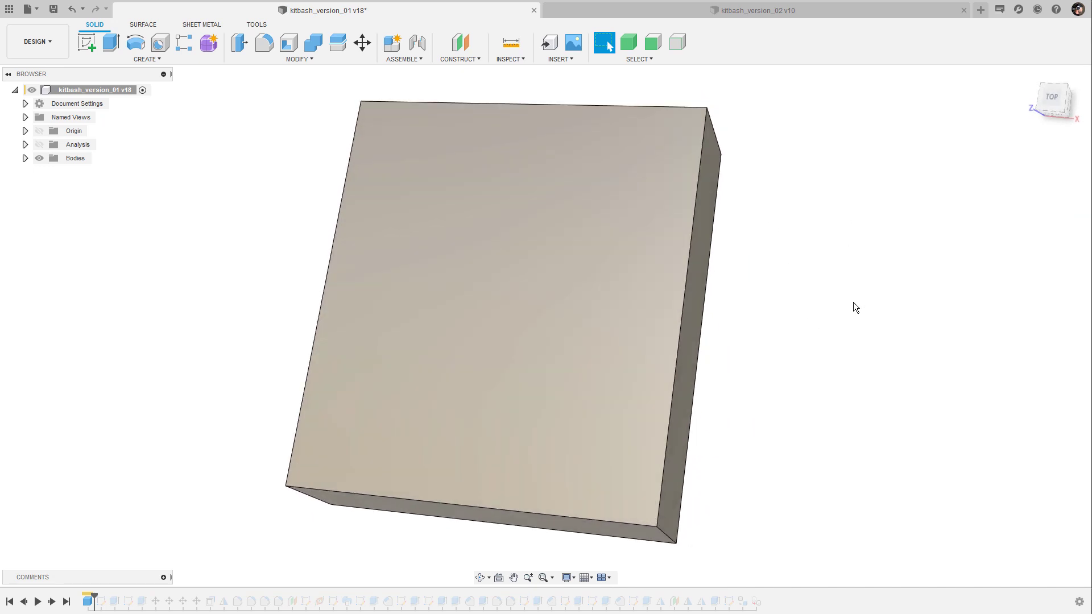
{"action": "middle_click_drag", "start_coordinate": [178, 465], "coordinate": [186, 461], "text": "shift"}
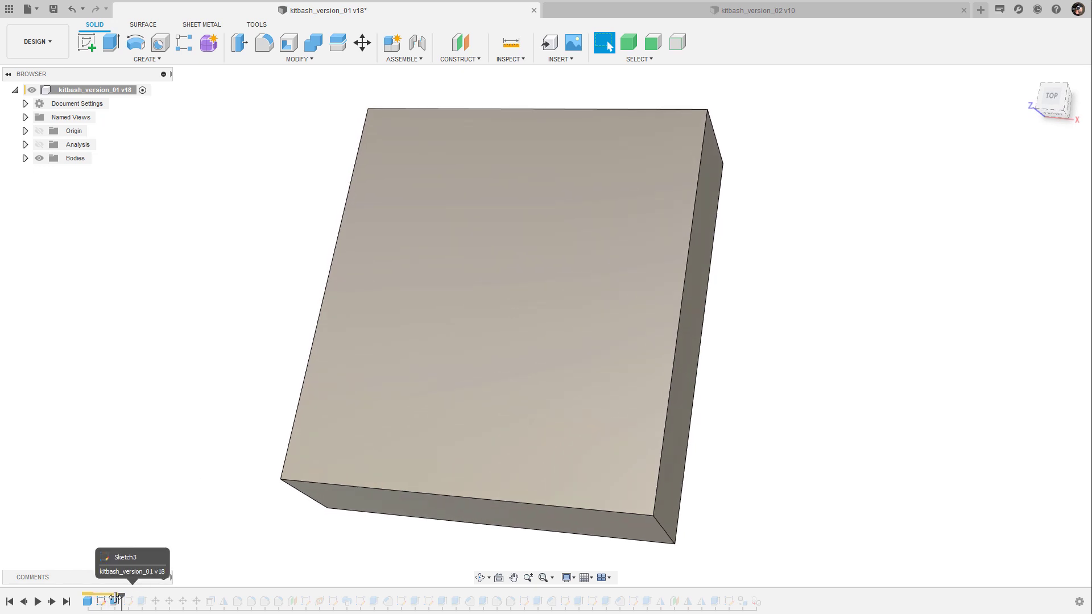
Step the design history forward through the recess cuts and the move features that slope the side pocket's face.
{"action": "left_click_drag", "start_coordinate": [115, 598], "coordinate": [121, 598]}
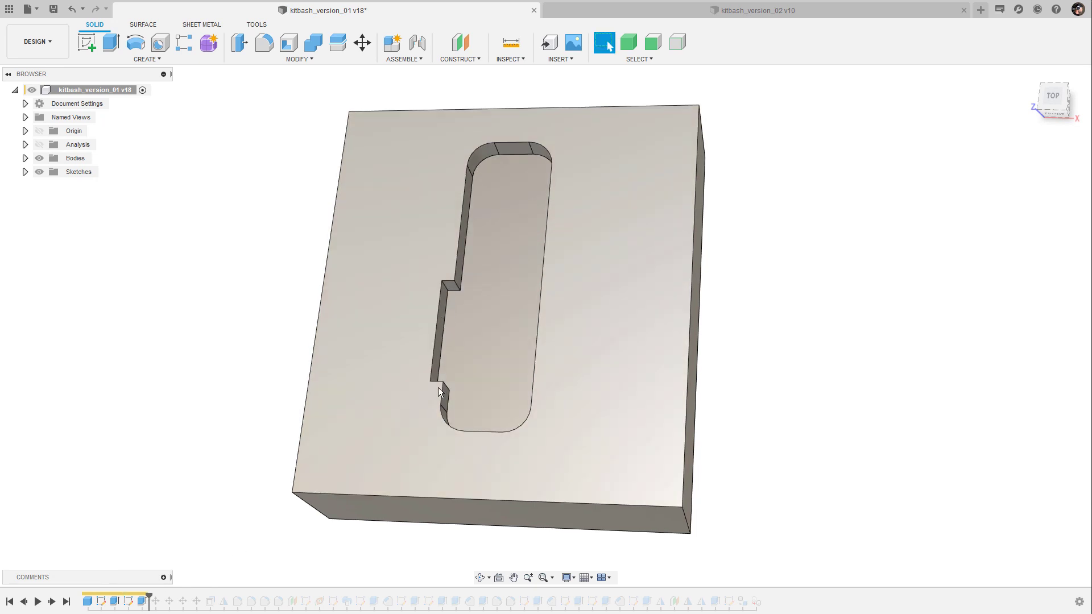
{"action": "middle_click_drag", "start_coordinate": [453, 297], "coordinate": [441, 305], "text": "shift"}
{"action": "left_click_drag", "start_coordinate": [149, 598], "coordinate": [196, 600]}
{"action": "middle_click_drag", "start_coordinate": [652, 270], "coordinate": [641, 298], "text": "shift"}
{"action": "scroll", "coordinate": [640, 299], "scroll_direction": "up", "scroll_amount": 3}
{"action": "middle_click_drag", "start_coordinate": [417, 268], "coordinate": [253, 517], "text": "shift"}
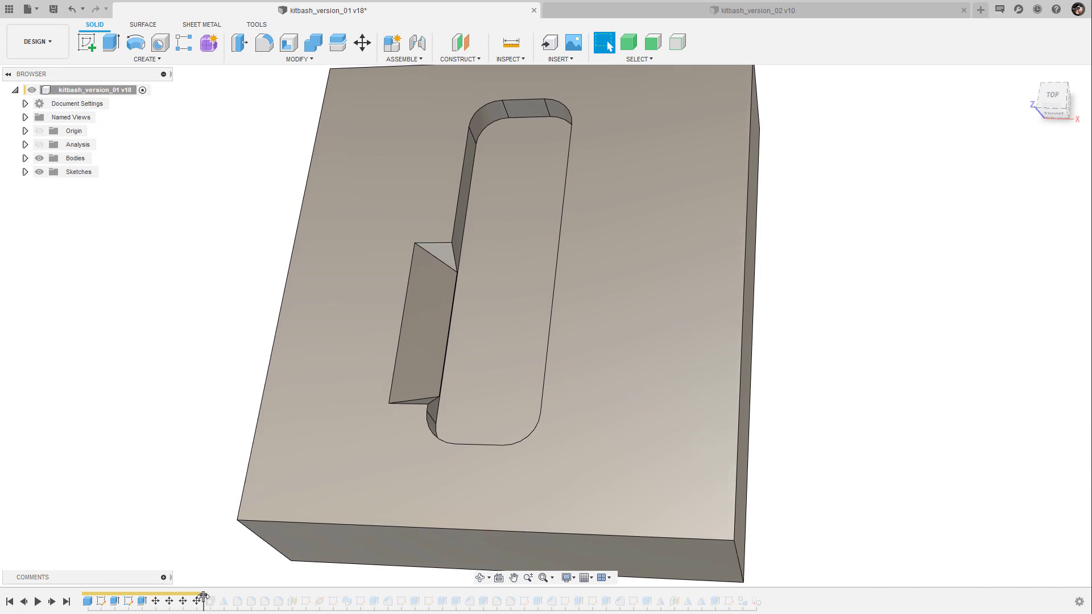
Advance the design history through the mirrored side pocket and the edge treatments around the recess.
{"action": "left_click_drag", "start_coordinate": [227, 605], "coordinate": [228, 603]}
{"action": "mouse_move", "coordinate": [756, 301]}
{"action": "middle_mouse_down", "text": "shift"}
{"action": "mouse_move", "coordinate": [842, 293]}
{"action": "mouse_move", "coordinate": [810, 304]}
{"action": "middle_mouse_up", "text": "shift"}
{"action": "left_click_drag", "start_coordinate": [232, 595], "coordinate": [286, 597]}
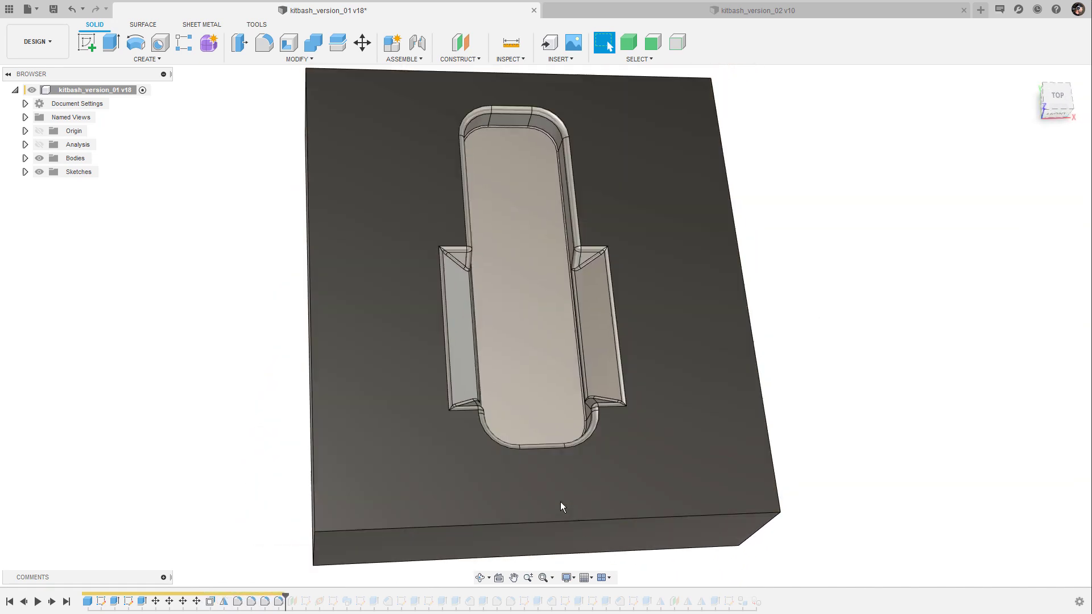
Advance the design history through the sweep and inspect the red U-shaped handle inside the recess.
{"action": "mouse_move", "coordinate": [561, 507]}
{"action": "middle_mouse_down", "text": "shift"}
{"action": "mouse_move", "coordinate": [779, 368]}
{"action": "mouse_move", "coordinate": [300, 603]}
{"action": "middle_mouse_up", "text": "shift"}
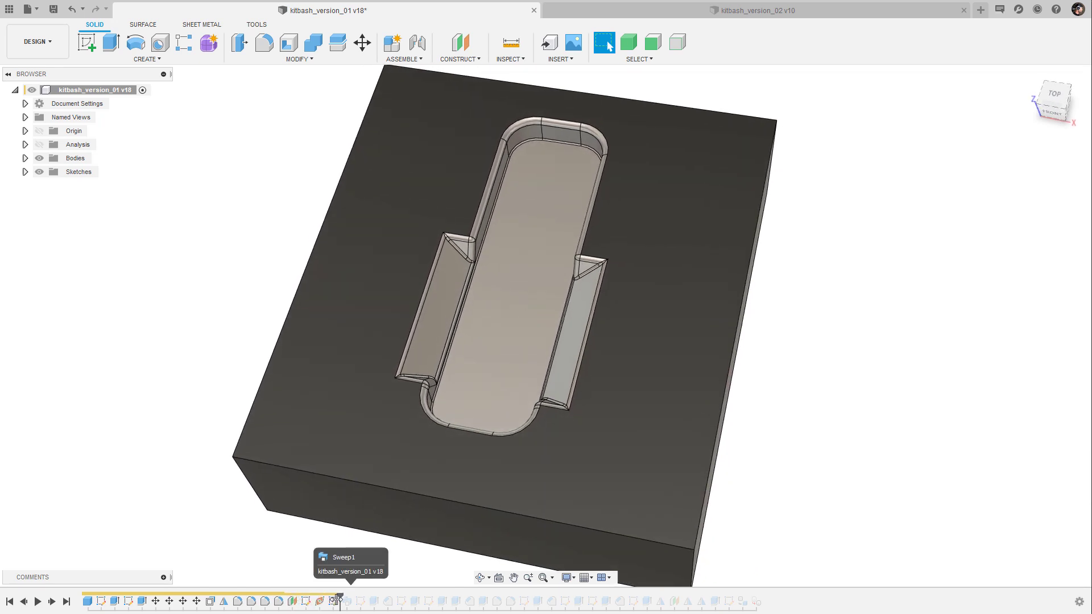
{"action": "scroll", "coordinate": [895, 304], "scroll_direction": "up", "scroll_amount": 5}
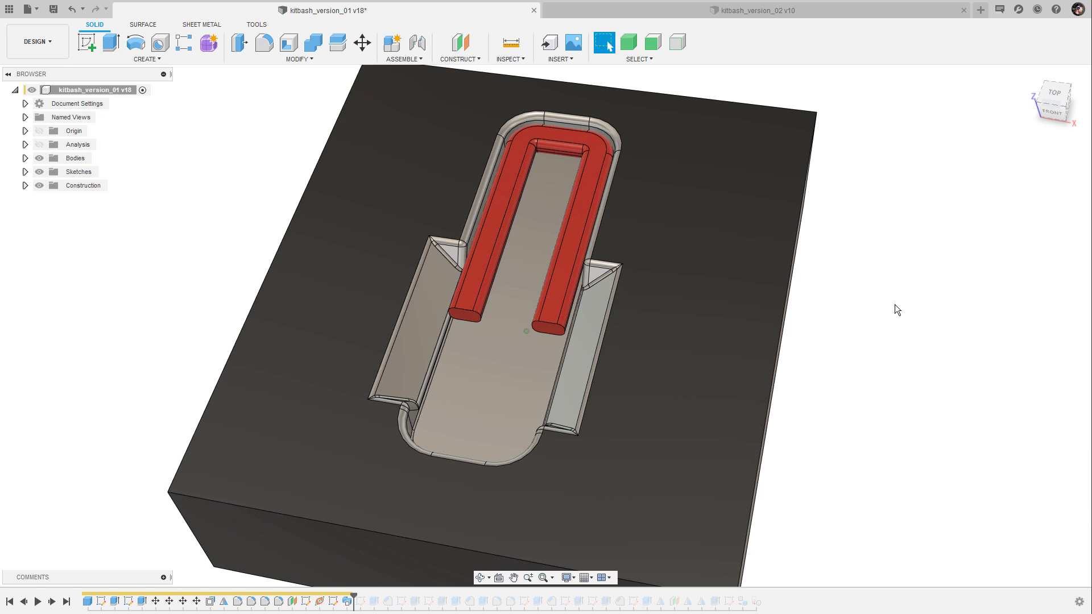
{"action": "scroll", "coordinate": [483, 367], "scroll_direction": "up", "scroll_amount": 2}
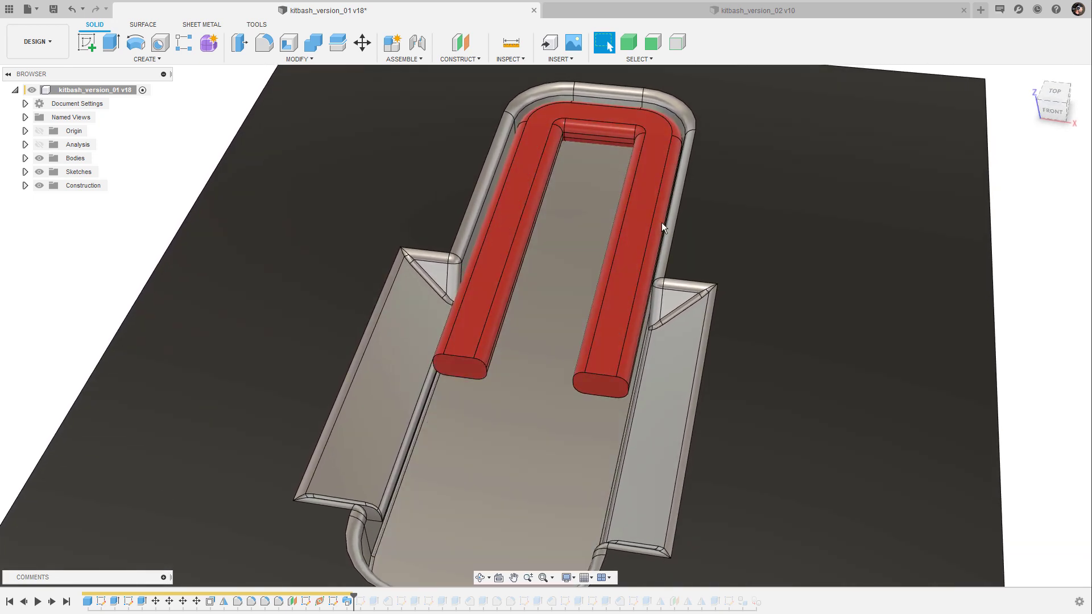
{"action": "scroll", "coordinate": [604, 380], "scroll_direction": "down", "scroll_amount": 3}
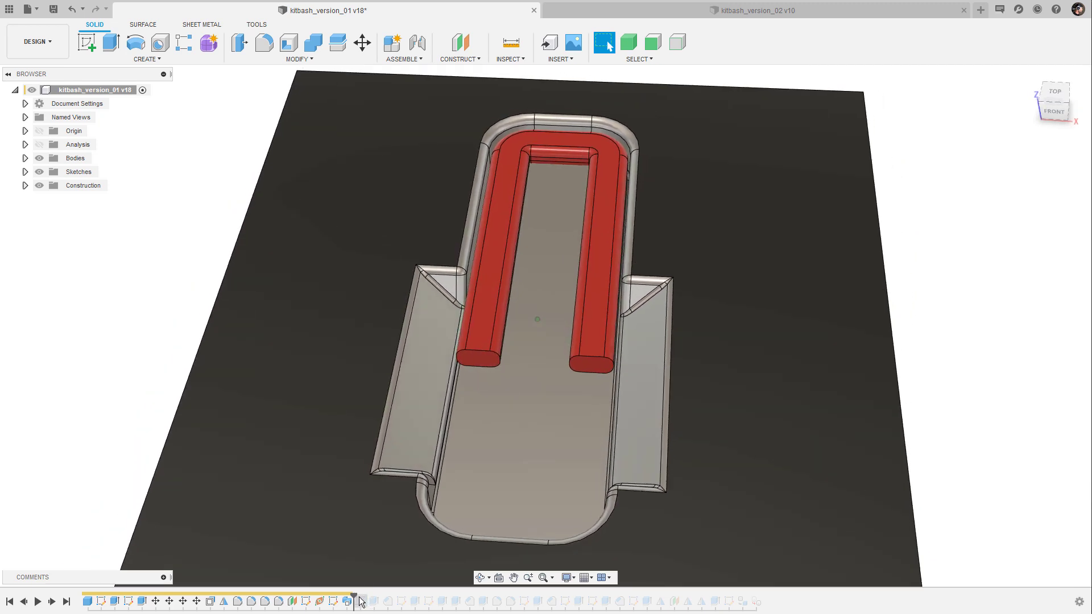
Step the design history forward through the handle's cylindrical pin and the extruded block between its arms.
{"action": "left_click_drag", "start_coordinate": [377, 600], "coordinate": [379, 601]}
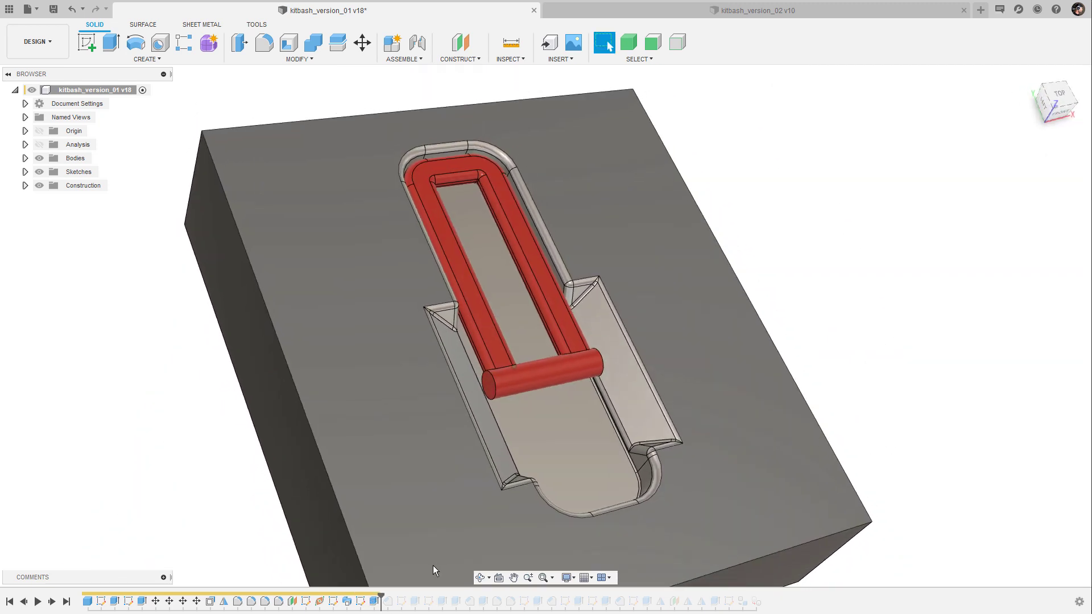
{"action": "left_click_drag", "start_coordinate": [403, 601], "coordinate": [452, 600]}
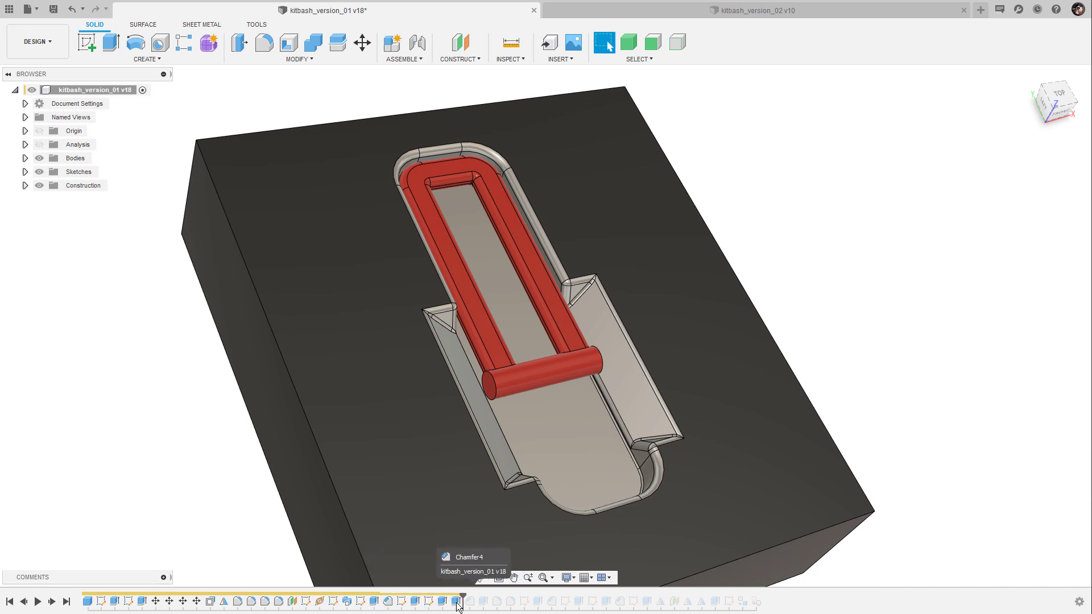
{"action": "middle_click_drag", "start_coordinate": [838, 261], "coordinate": [806, 222], "text": "shift"}
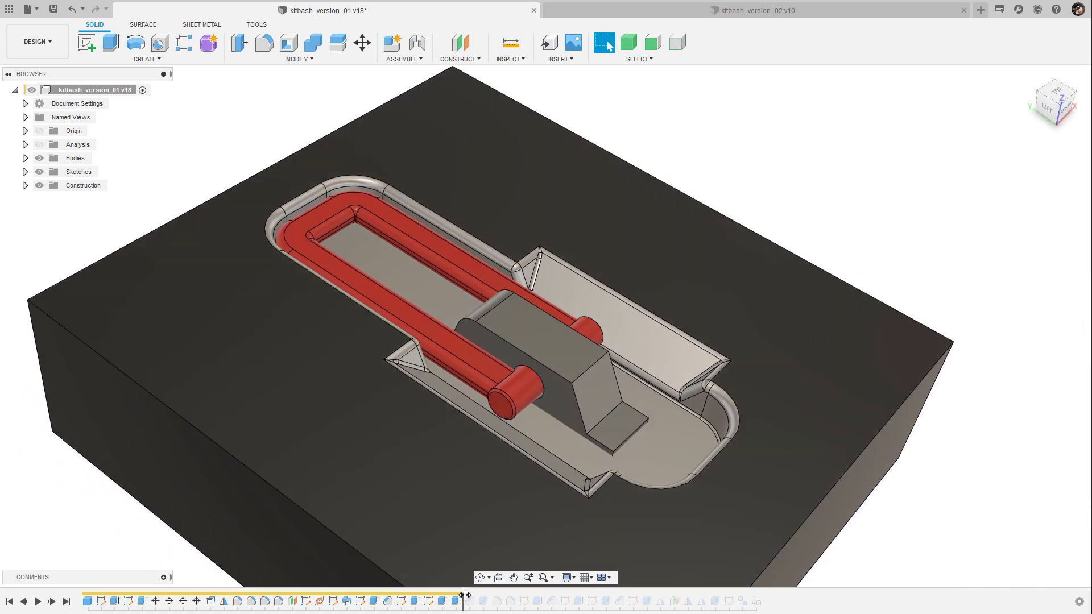
Review the history features that round the central block and add the raised base outline and first screw boss.
{"action": "left_click_drag", "start_coordinate": [510, 599], "coordinate": [545, 599]}
{"action": "mouse_move", "coordinate": [830, 245]}
{"action": "middle_mouse_down", "text": "shift"}
{"action": "mouse_move", "coordinate": [776, 262]}
{"action": "mouse_move", "coordinate": [720, 362]}
{"action": "mouse_move", "coordinate": [436, 443]}
{"action": "mouse_move", "coordinate": [431, 461]}
{"action": "mouse_move", "coordinate": [457, 456]}
{"action": "mouse_move", "coordinate": [478, 416]}
{"action": "mouse_move", "coordinate": [544, 591]}
{"action": "middle_mouse_up", "text": "shift"}
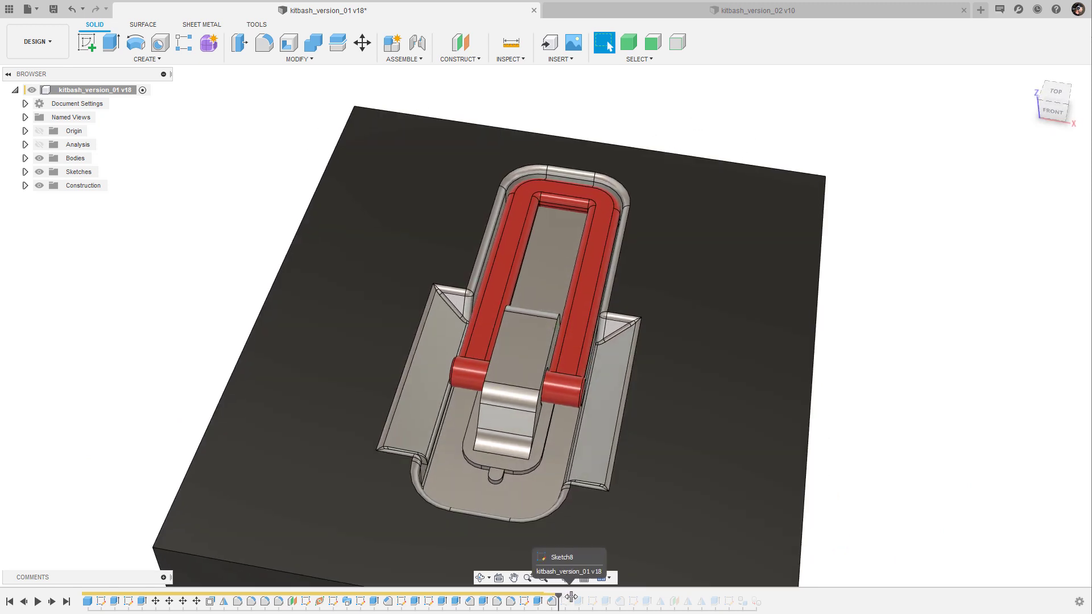
{"action": "mouse_move", "coordinate": [642, 511]}
{"action": "middle_mouse_down", "text": "shift"}
{"action": "mouse_move", "coordinate": [527, 486]}
{"action": "mouse_move", "coordinate": [529, 511]}
{"action": "middle_mouse_up", "text": "shift"}
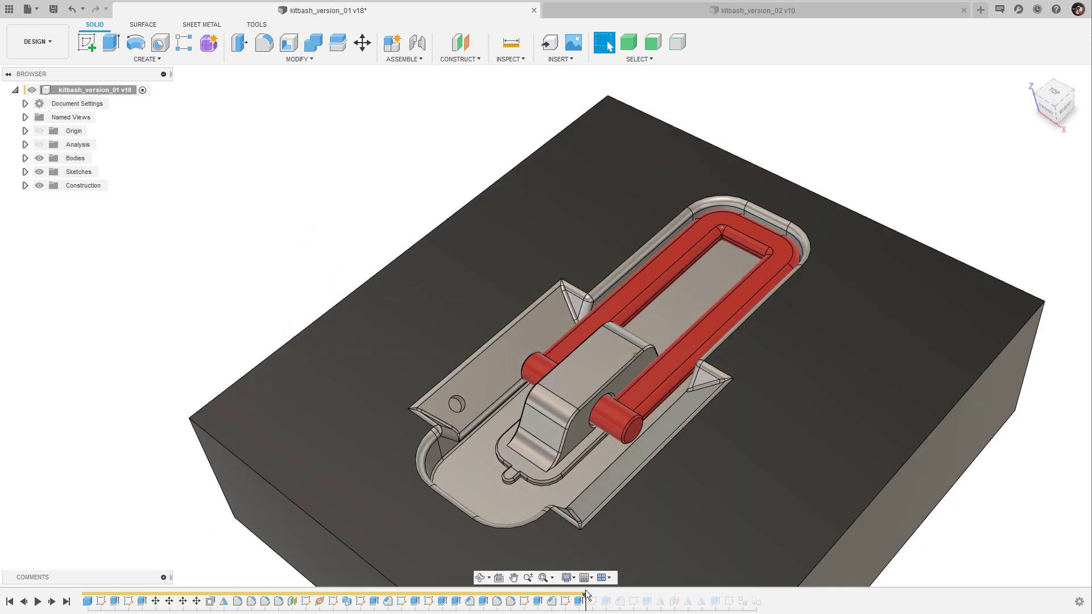
Step the design history forward through the detailed screw and its mirrored copies on both sloped side faces.
{"action": "left_click_drag", "start_coordinate": [611, 601], "coordinate": [613, 601]}
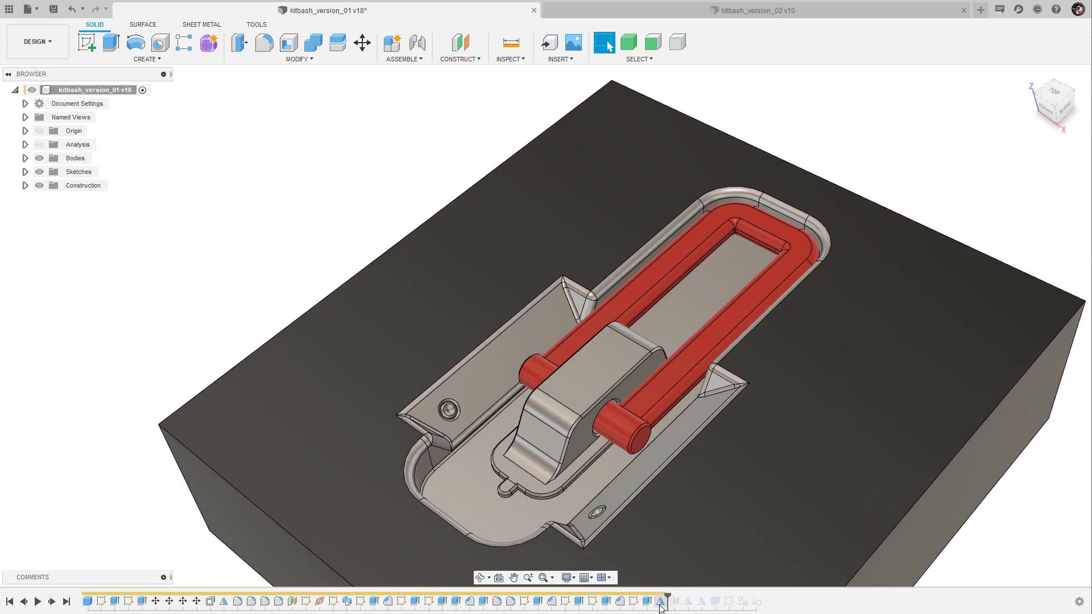
{"action": "middle_click_drag", "start_coordinate": [659, 605], "coordinate": [682, 471], "text": "shift"}
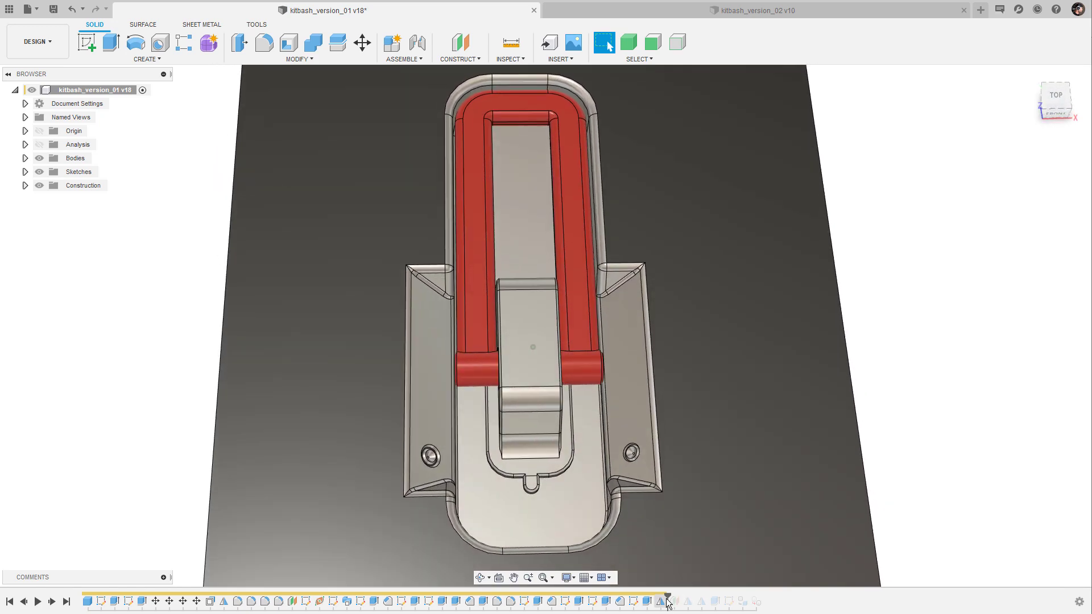
{"action": "left_click_drag", "start_coordinate": [704, 600], "coordinate": [705, 601]}
{"action": "middle_click_drag", "start_coordinate": [662, 426], "coordinate": [631, 424], "text": "shift"}
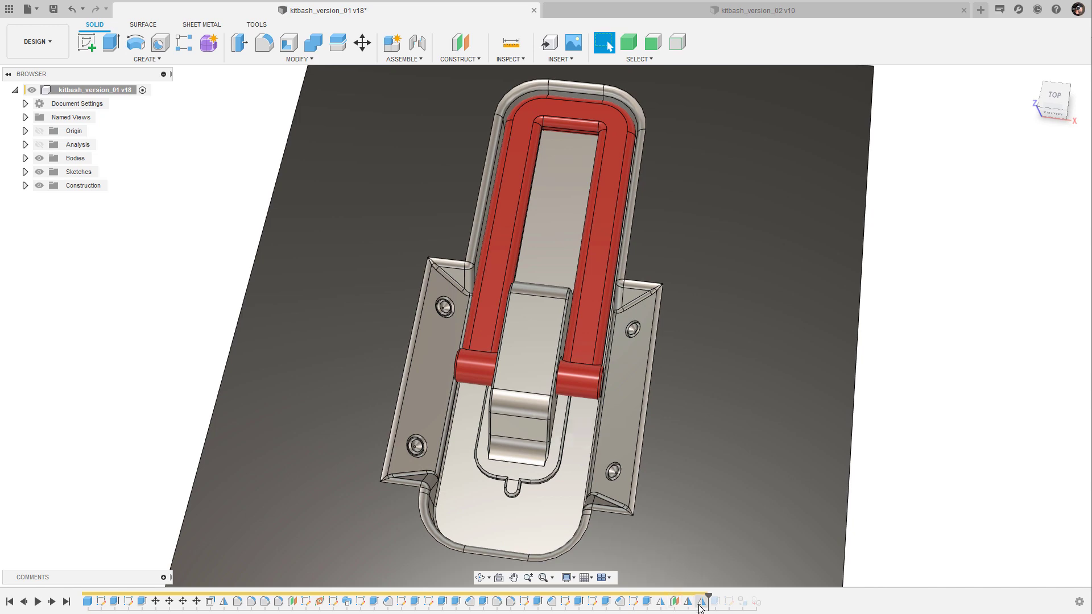
Inspect the mirrored screws and return the design history to its end, restoring the complete model.
{"action": "middle_click_drag", "start_coordinate": [683, 392], "coordinate": [621, 359], "text": "shift"}
{"action": "mouse_move", "coordinate": [641, 405]}
{"action": "middle_mouse_down", "text": "shift"}
{"action": "mouse_move", "coordinate": [411, 368]}
{"action": "mouse_move", "coordinate": [457, 377]}
{"action": "middle_mouse_up", "text": "shift"}
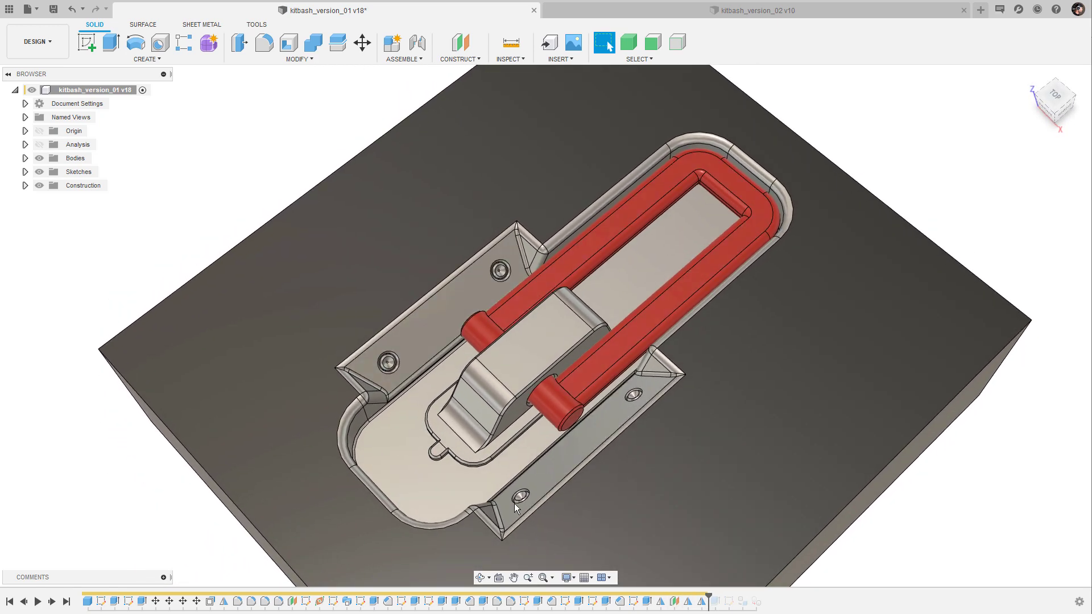
{"action": "middle_click_drag", "start_coordinate": [645, 487], "coordinate": [711, 477], "text": "shift"}
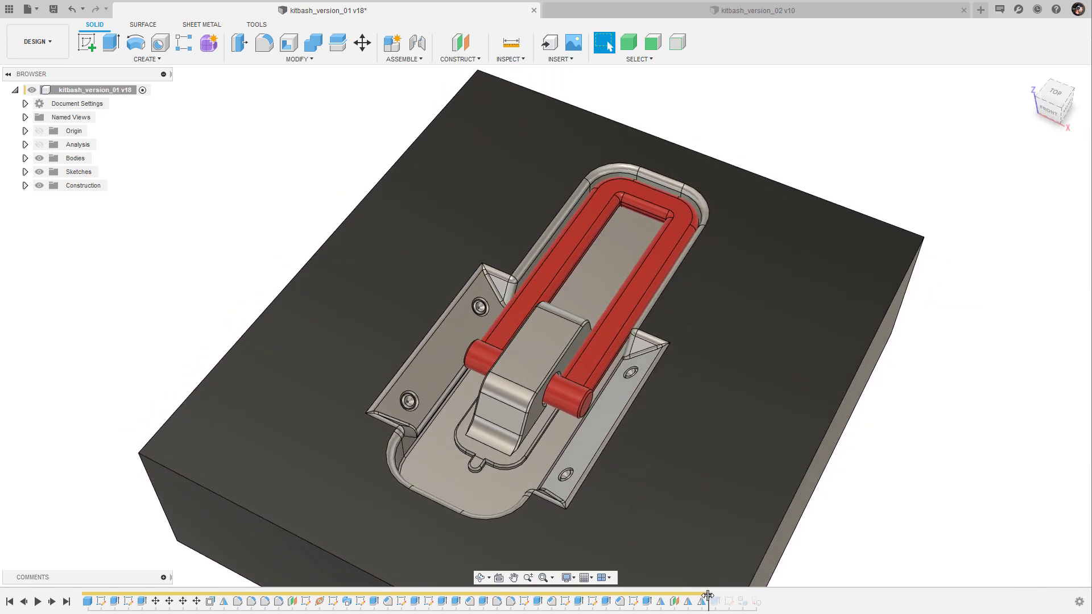
{"action": "left_click_drag", "start_coordinate": [760, 600], "coordinate": [762, 600]}
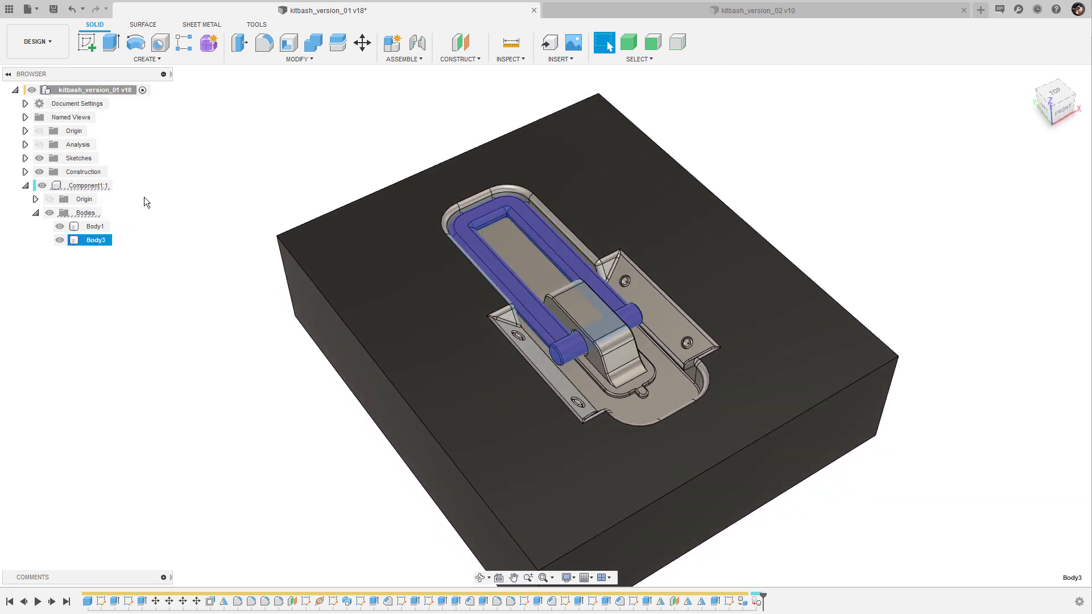
{"action": "left_click", "coordinate": [158, 176]}
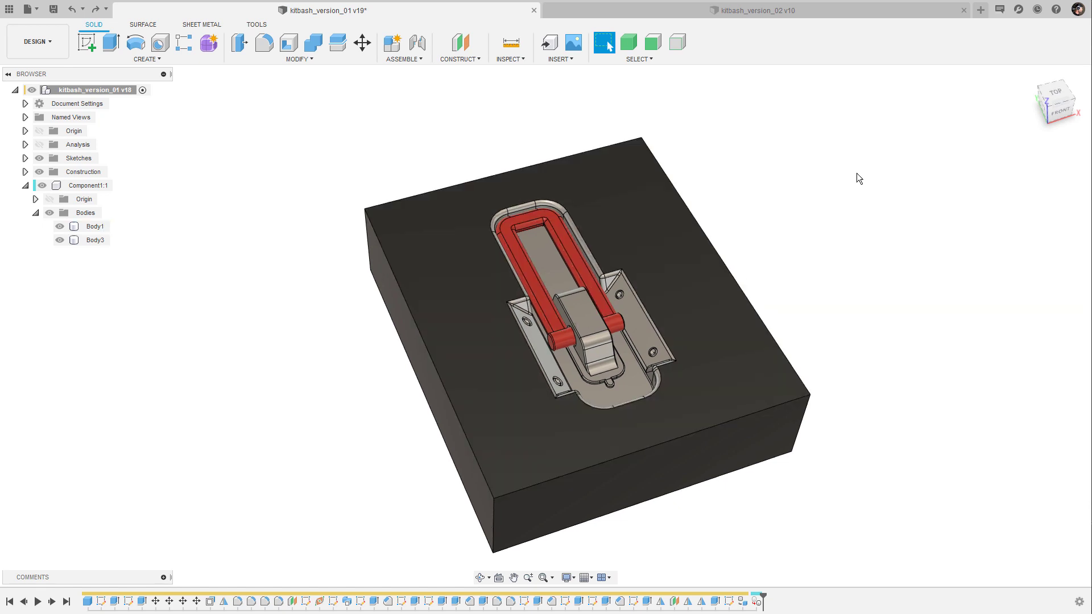
Create a new empty component in the top-level assembly, alongside Component1.
{"action": "mouse_move", "coordinate": [856, 173]}
{"action": "middle_mouse_down", "text": "shift"}
{"action": "mouse_move", "coordinate": [902, 167]}
{"action": "mouse_move", "coordinate": [872, 164]}
{"action": "middle_mouse_up", "text": "shift"}
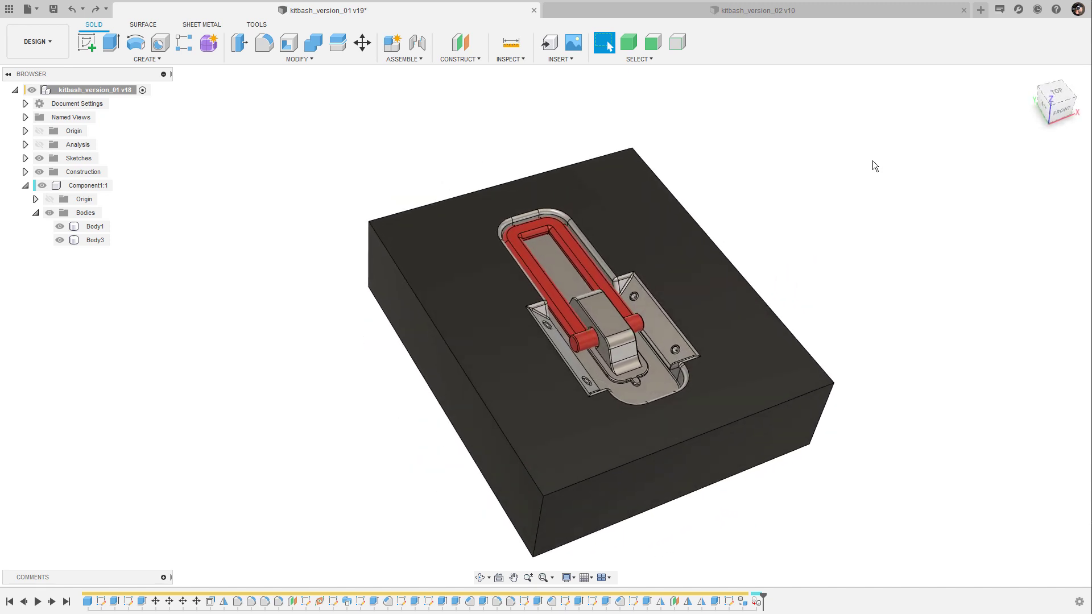
{"action": "middle_click_drag", "start_coordinate": [510, 105], "coordinate": [505, 111], "text": "shift"}
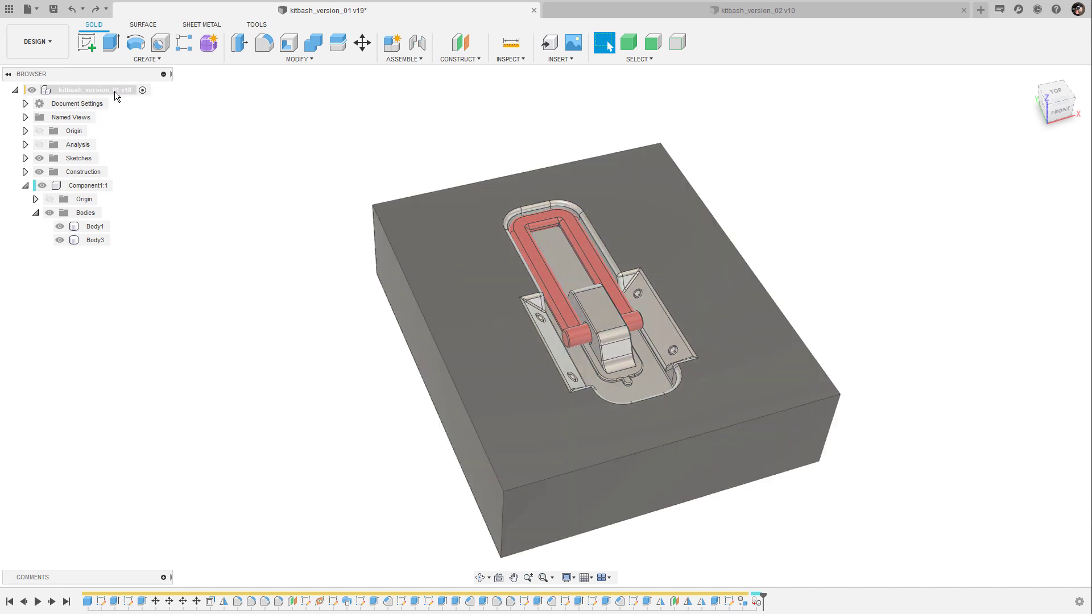
{"action": "left_click", "coordinate": [399, 59]}
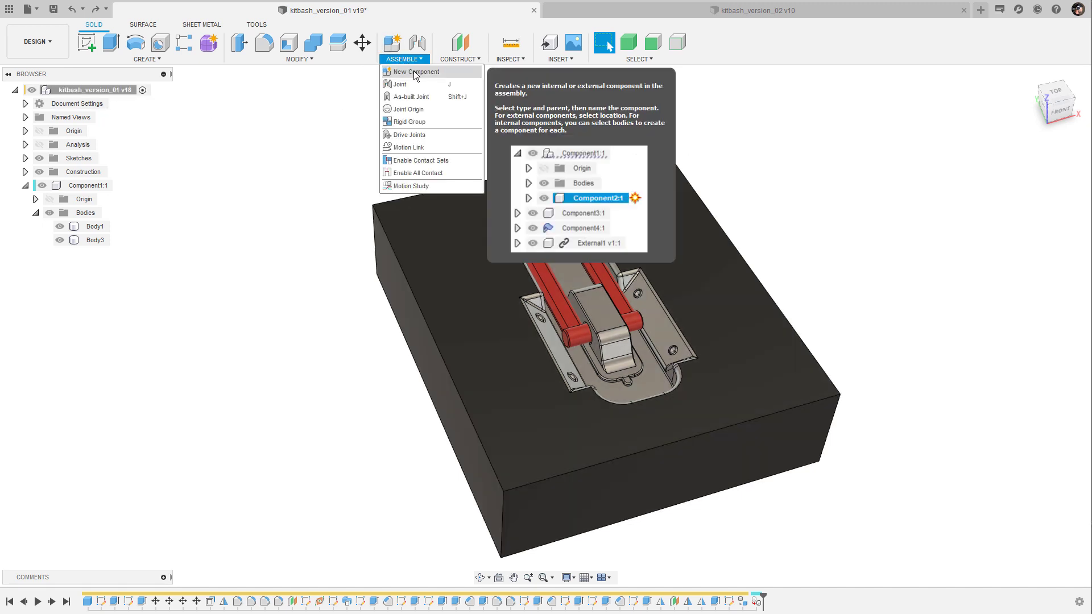
{"action": "left_click", "coordinate": [416, 72]}
{"action": "left_click", "coordinate": [1032, 290]}
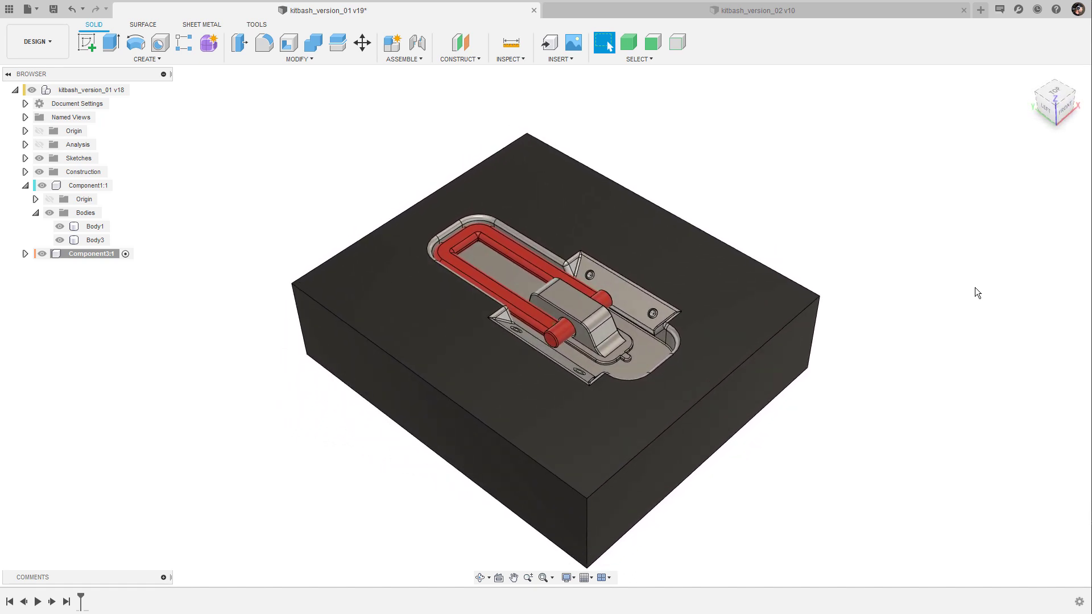
{"action": "left_click", "coordinate": [714, 205]}
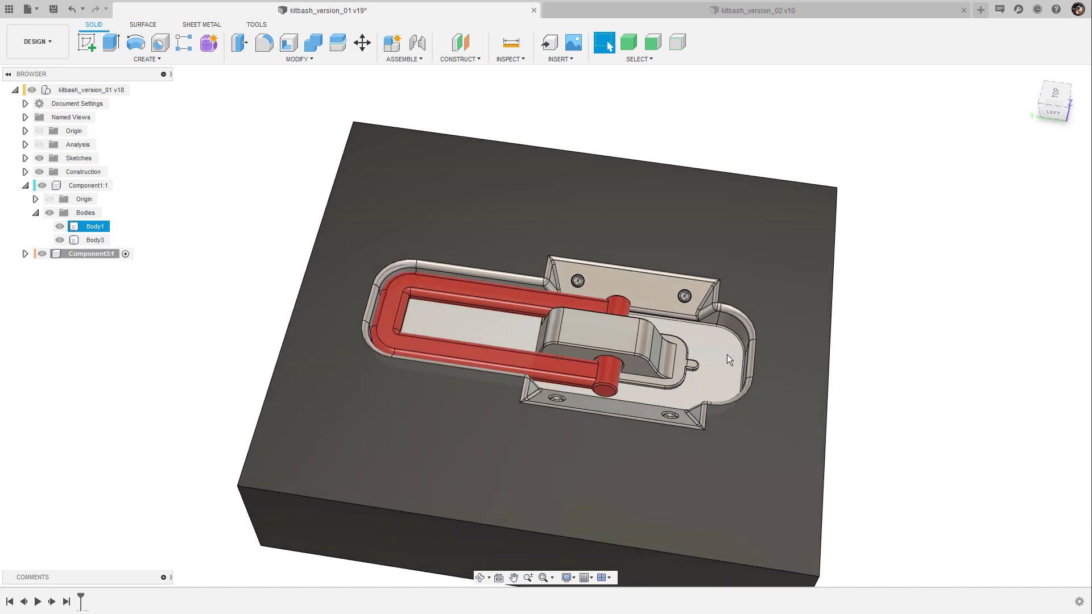
{"action": "left_click", "coordinate": [899, 186]}
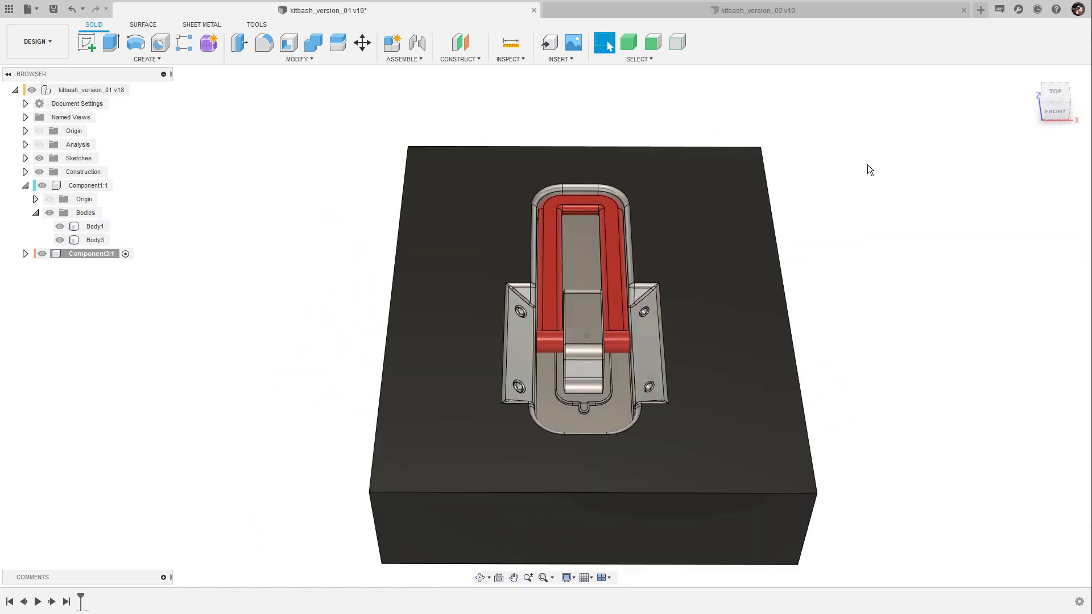
{"action": "left_click", "coordinate": [870, 164]}
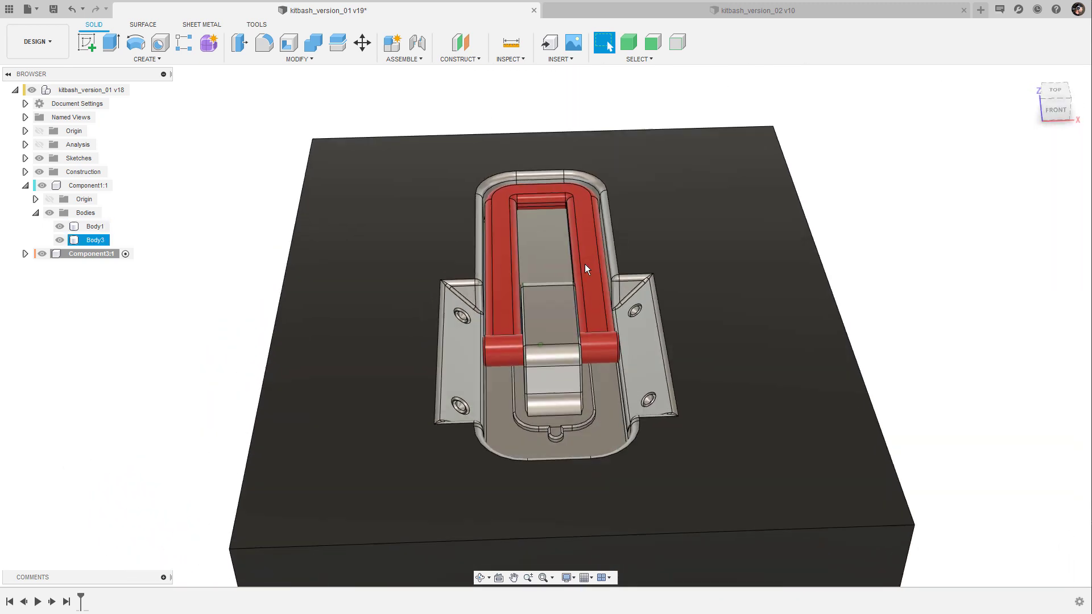
Sketch a center rectangle on the recessed floor face, centred on the origin and large enough to surround the whole latch panel.
{"action": "left_click", "coordinate": [501, 264]}
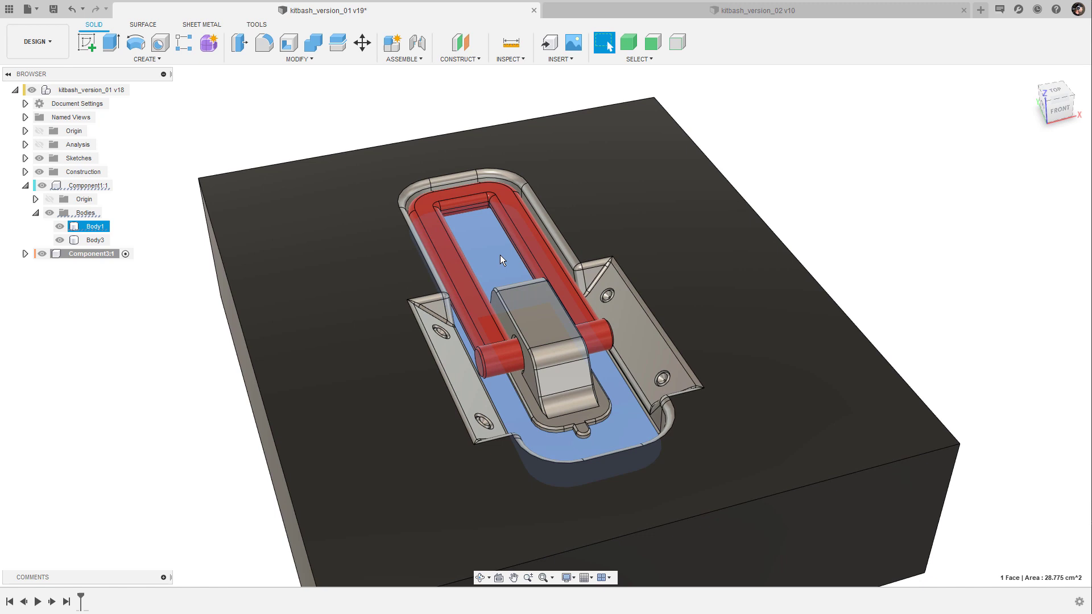
{"action": "key", "text": "l"}
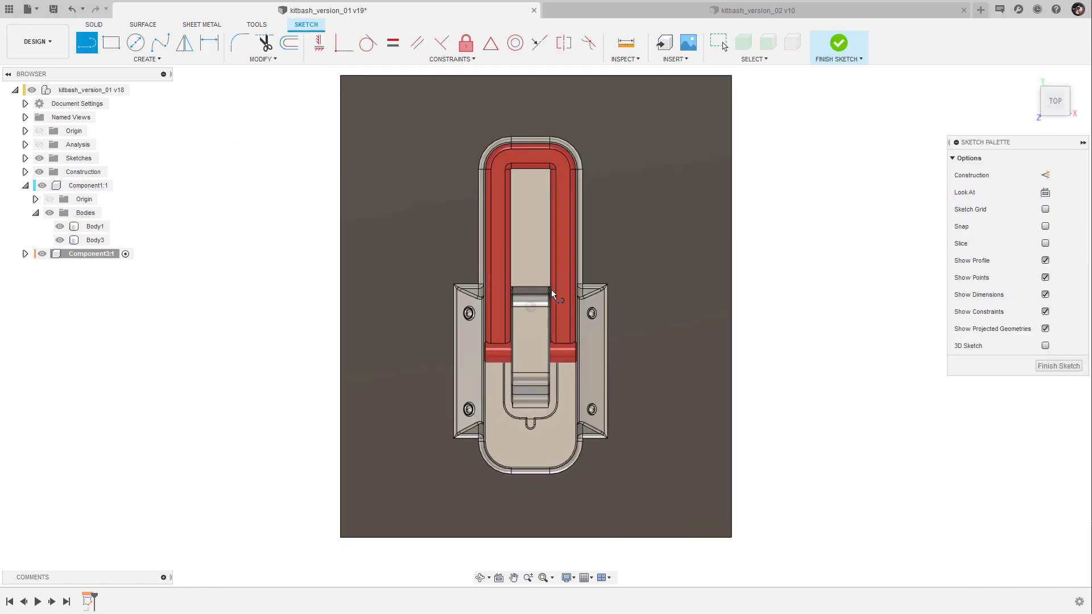
{"action": "key", "text": "s"}
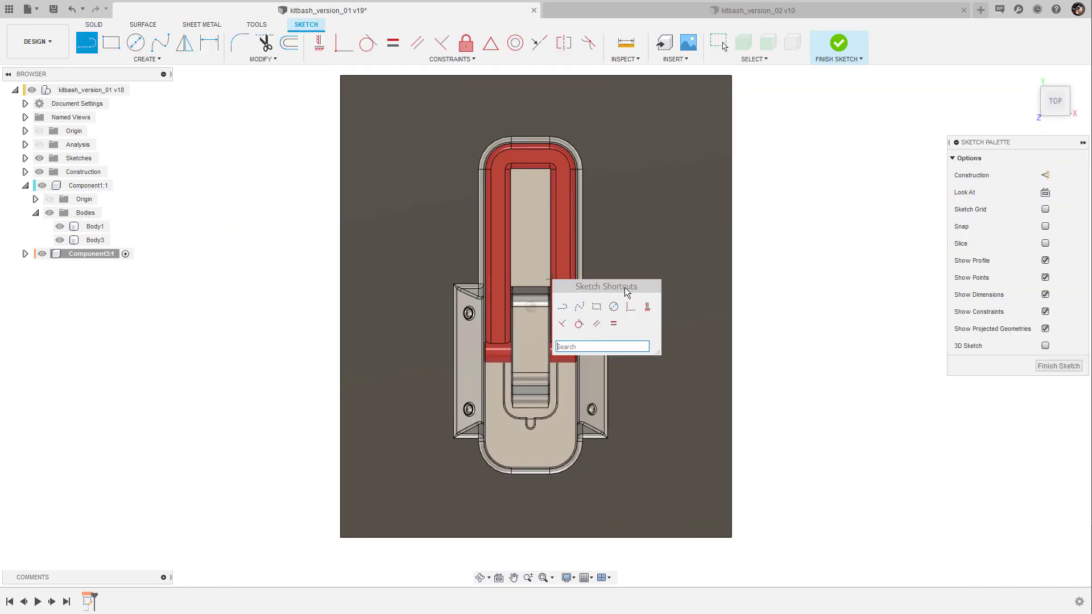
{"action": "left_click", "coordinate": [597, 307]}
{"action": "scroll", "coordinate": [600, 309], "scroll_direction": "down", "scroll_amount": 2}
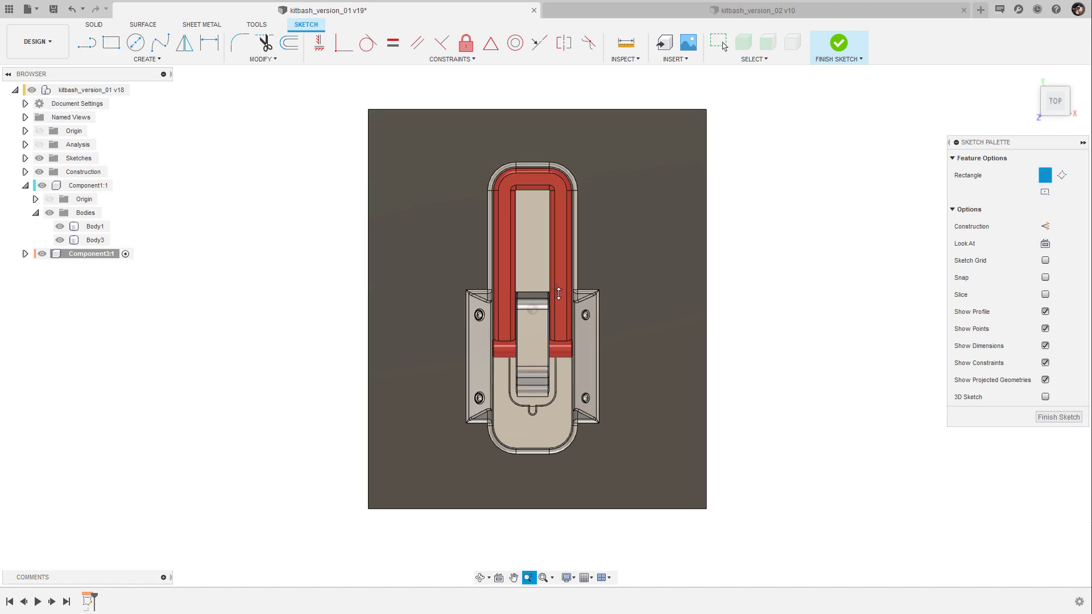
{"action": "middle_click_drag", "start_coordinate": [565, 279], "coordinate": [564, 311]}
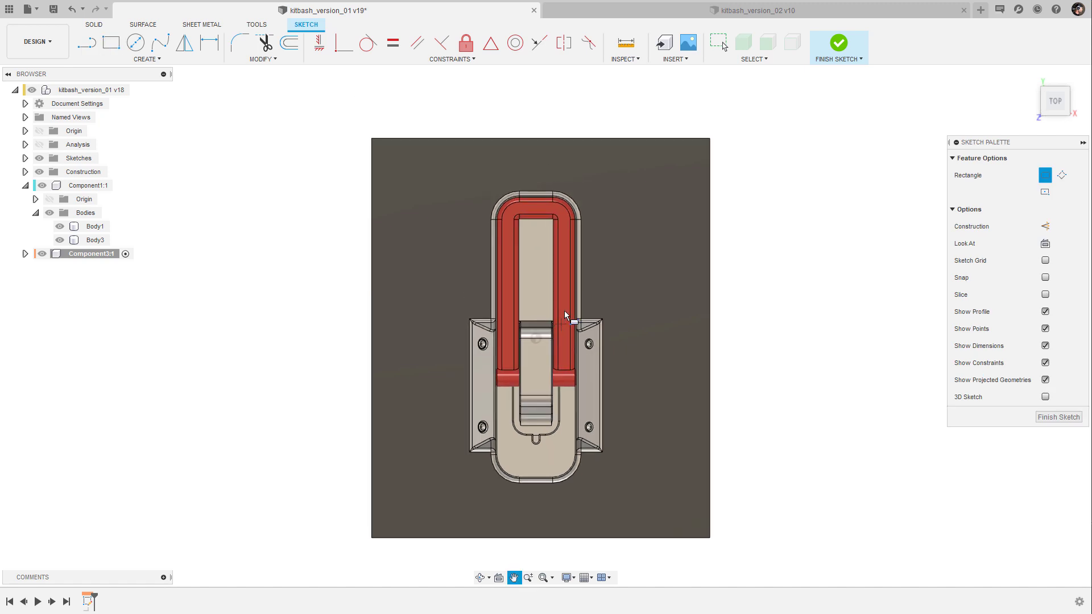
{"action": "left_click", "coordinate": [1045, 193]}
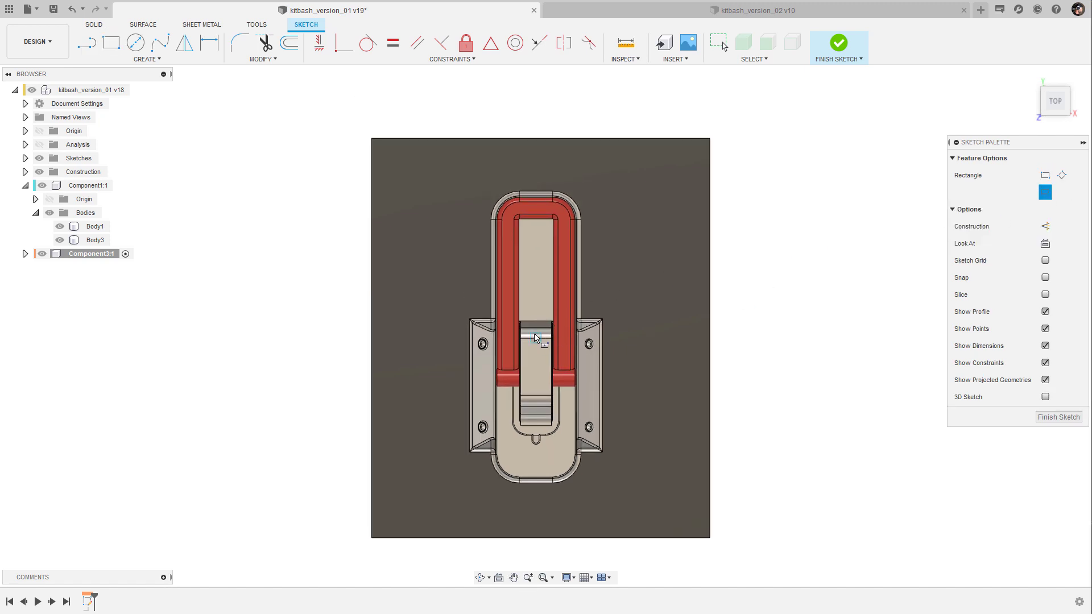
{"action": "left_click", "coordinate": [617, 502]}
{"action": "middle_click_drag", "start_coordinate": [688, 383], "coordinate": [708, 343], "text": "shift"}
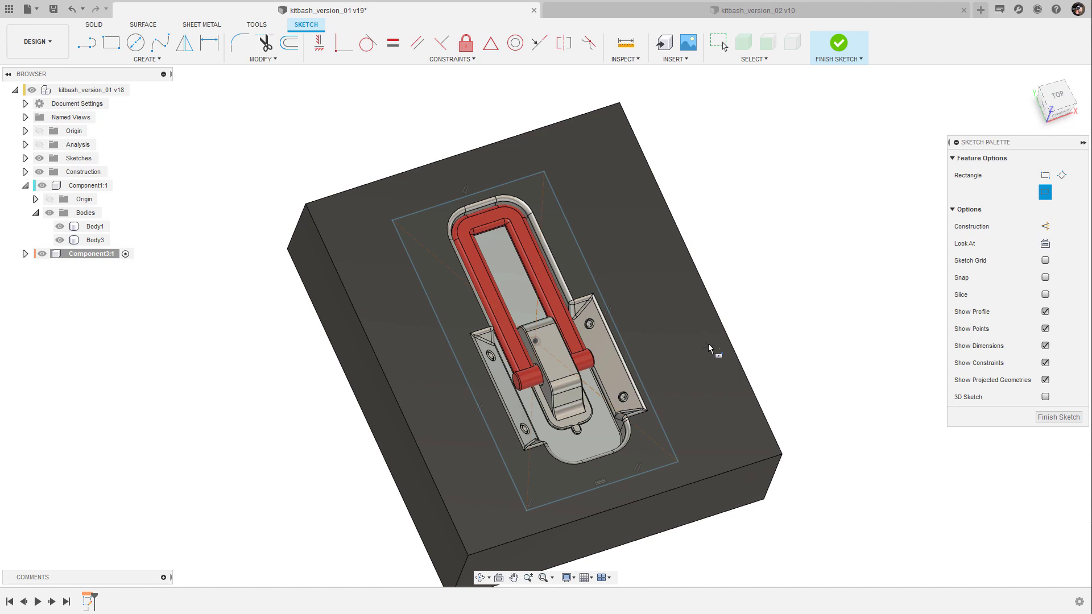
Extrude the rectangle 1.70 cm upward as a new body, hiding Component1 to pick the profile and showing it again to judge the height.
{"action": "key", "text": "q"}
{"action": "middle_click_drag", "start_coordinate": [766, 289], "coordinate": [749, 268], "text": "shift"}
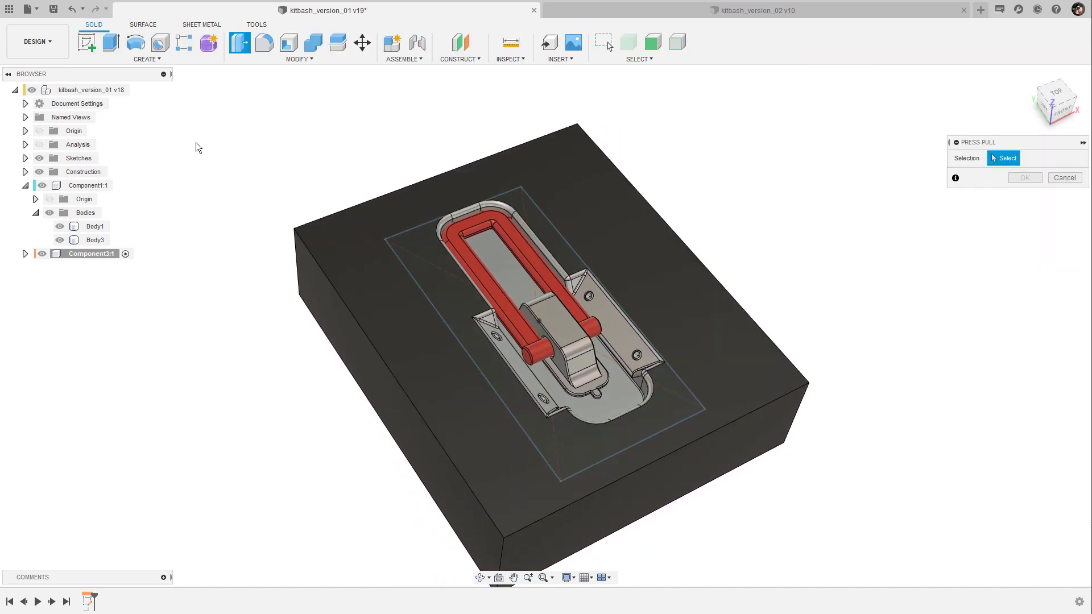
{"action": "left_click", "coordinate": [44, 186]}
{"action": "left_click", "coordinate": [500, 274]}
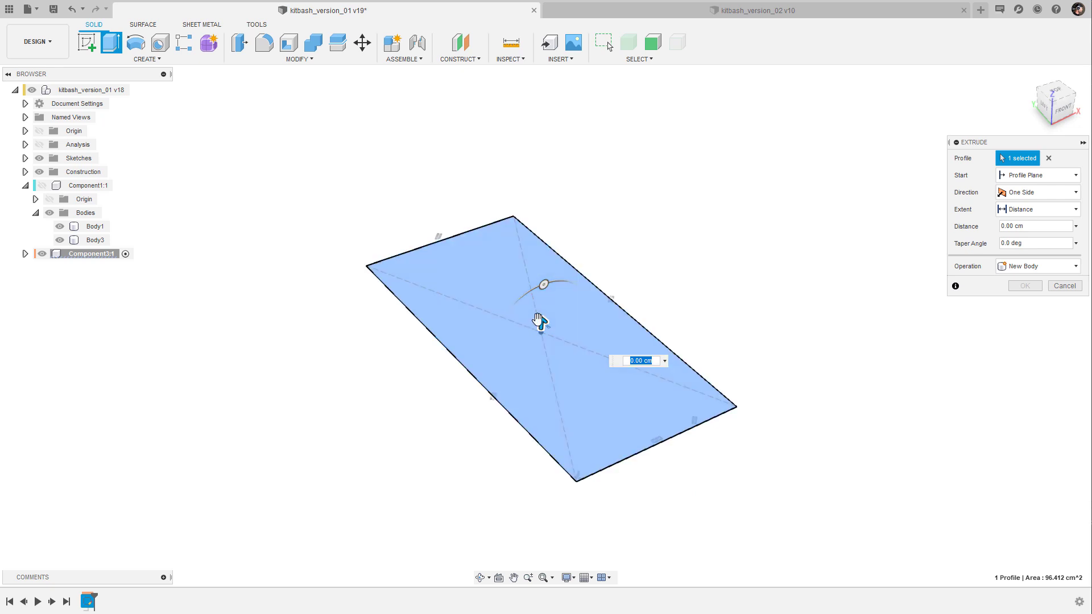
{"action": "left_click_drag", "start_coordinate": [541, 323], "coordinate": [543, 252]}
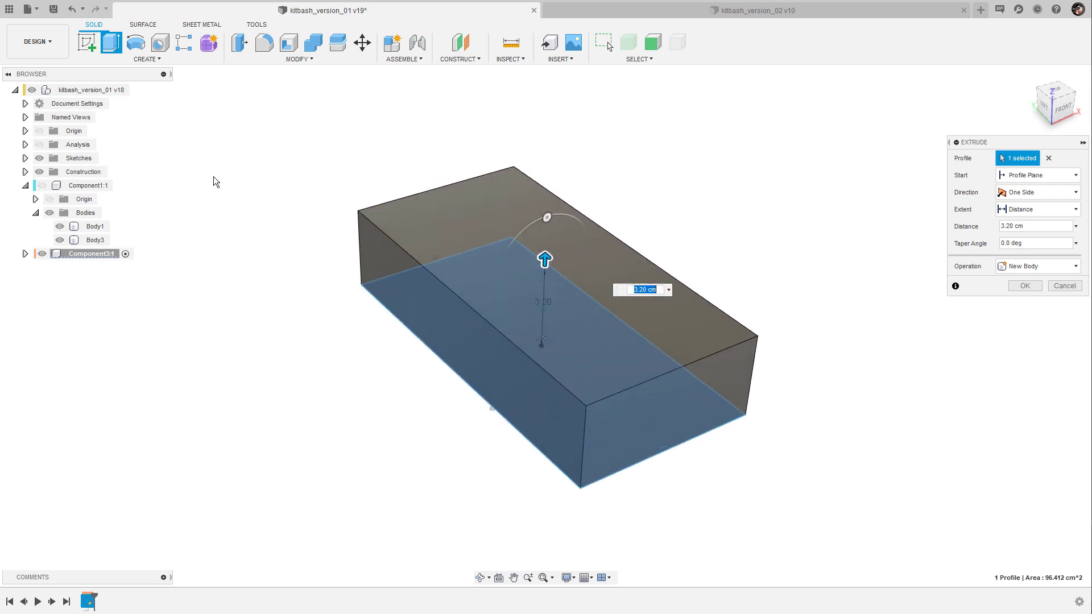
{"action": "left_click", "coordinate": [43, 186]}
{"action": "middle_click_drag", "start_coordinate": [759, 202], "coordinate": [714, 172], "text": "shift"}
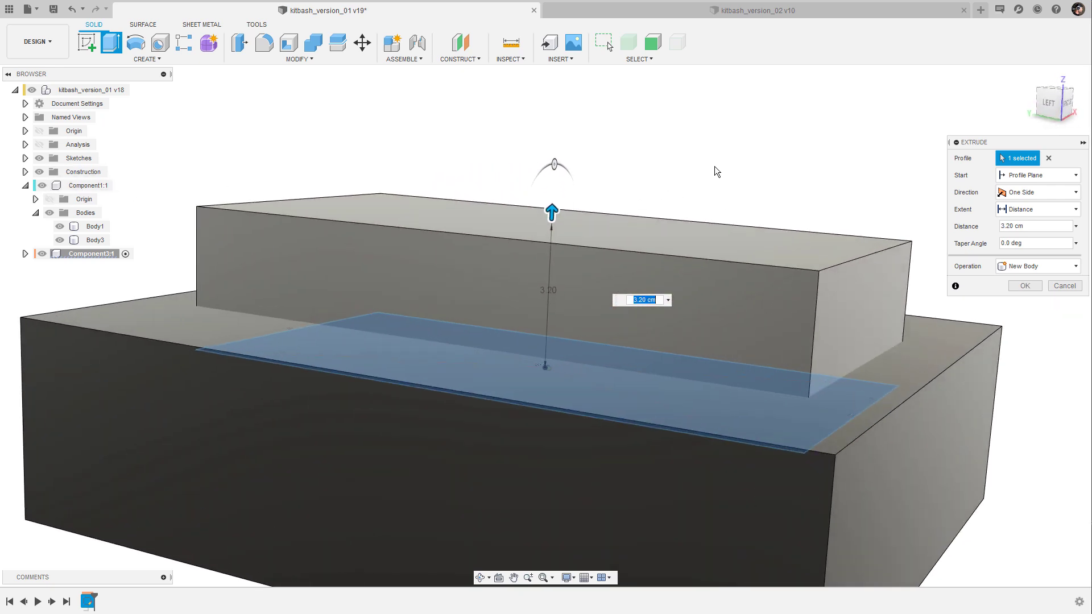
{"action": "left_click_drag", "start_coordinate": [551, 211], "coordinate": [545, 284]}
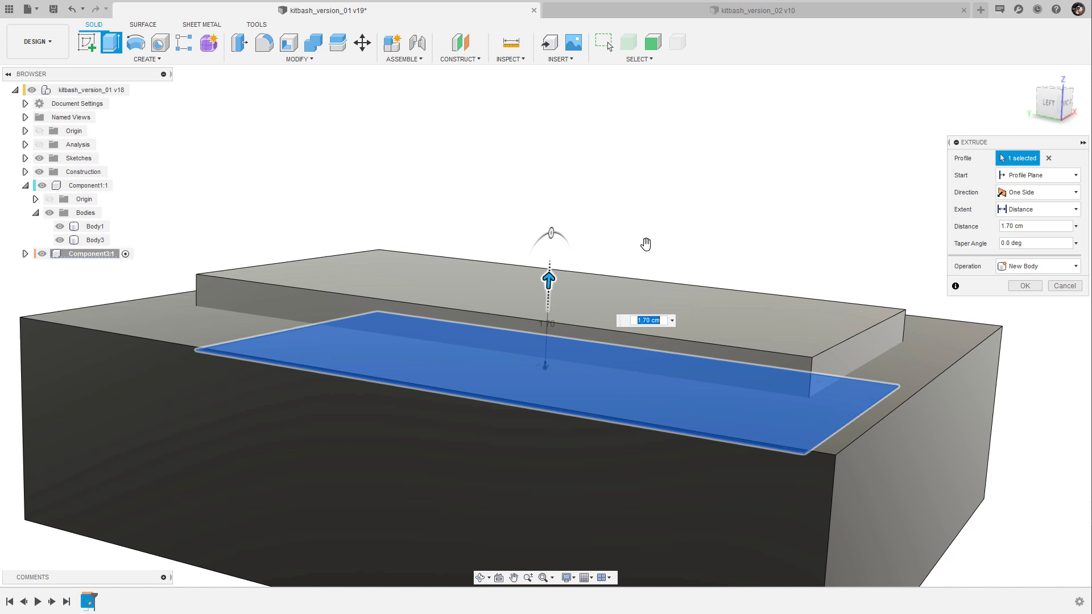
{"action": "scroll", "coordinate": [773, 205], "scroll_direction": "down", "scroll_amount": 3}
{"action": "middle_click_drag", "start_coordinate": [773, 204], "coordinate": [734, 250], "text": "shift"}
{"action": "left_click", "coordinate": [1022, 289]}
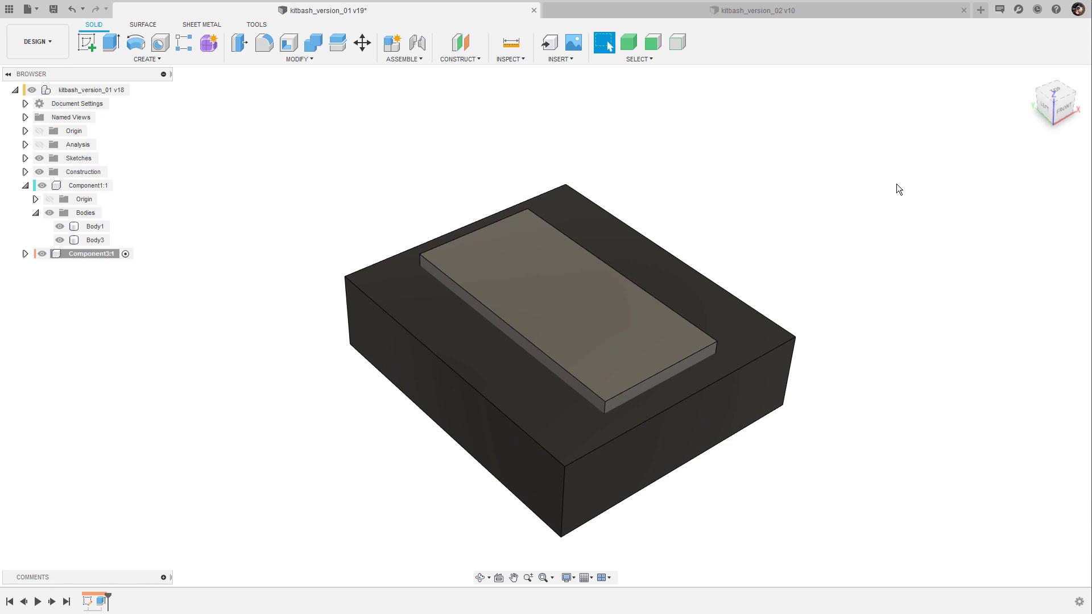
Cut Body1 and Body3 of Component1 out of the new slab with Combine, keeping the tool bodies.
{"action": "key", "text": "b"}
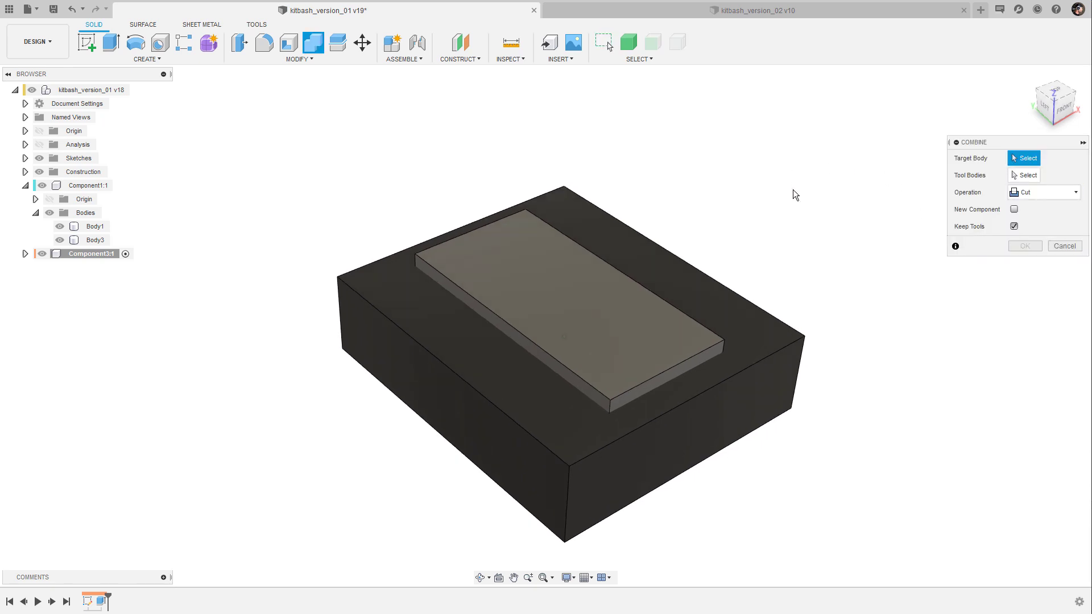
{"action": "middle_click_drag", "start_coordinate": [795, 193], "coordinate": [609, 292], "text": "shift"}
{"action": "left_click", "coordinate": [609, 291]}
{"action": "middle_click_drag", "start_coordinate": [801, 159], "coordinate": [794, 193], "text": "shift"}
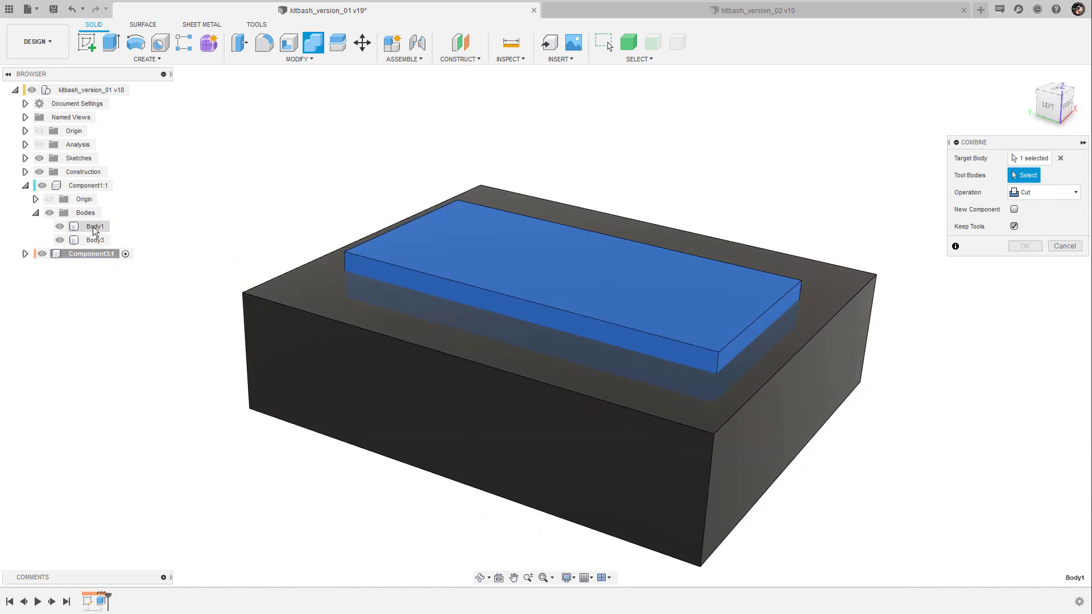
{"action": "left_click", "coordinate": [96, 227]}
{"action": "left_click", "coordinate": [95, 240]}
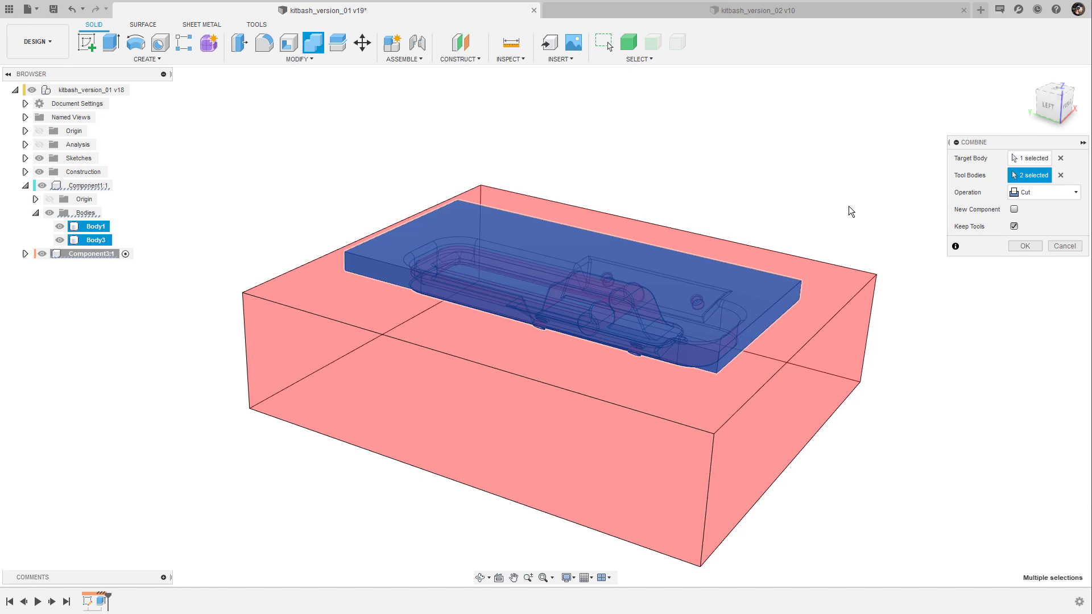
{"action": "middle_click_drag", "start_coordinate": [1025, 244], "coordinate": [982, 230], "text": "shift"}
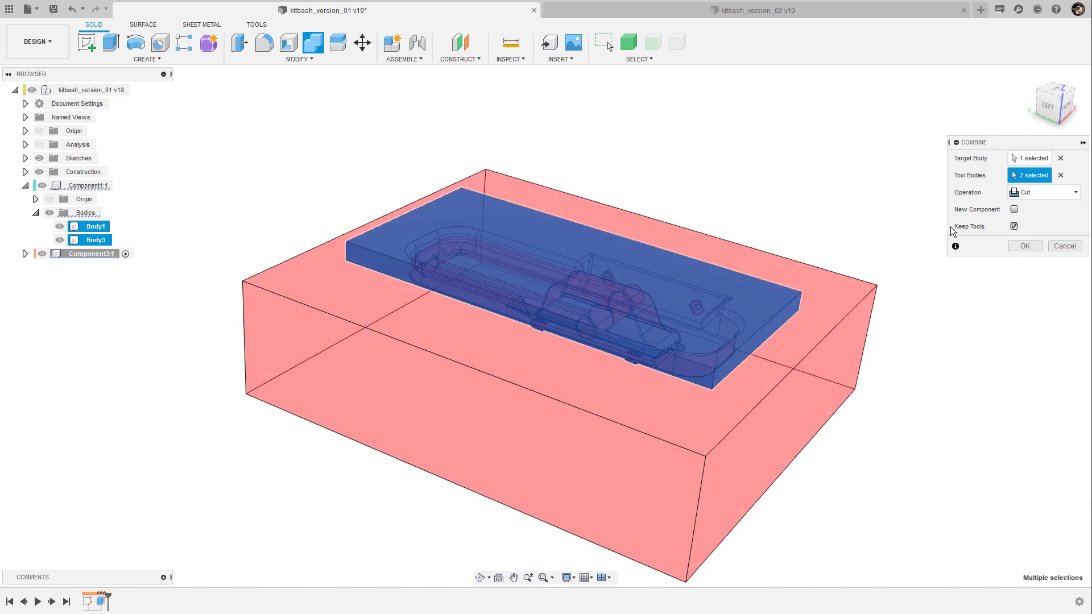
{"action": "middle_click_drag", "start_coordinate": [953, 232], "coordinate": [1028, 248], "text": "shift"}
{"action": "left_click", "coordinate": [1027, 248]}
{"action": "middle_click_drag", "start_coordinate": [879, 210], "coordinate": [7, 181], "text": "shift"}
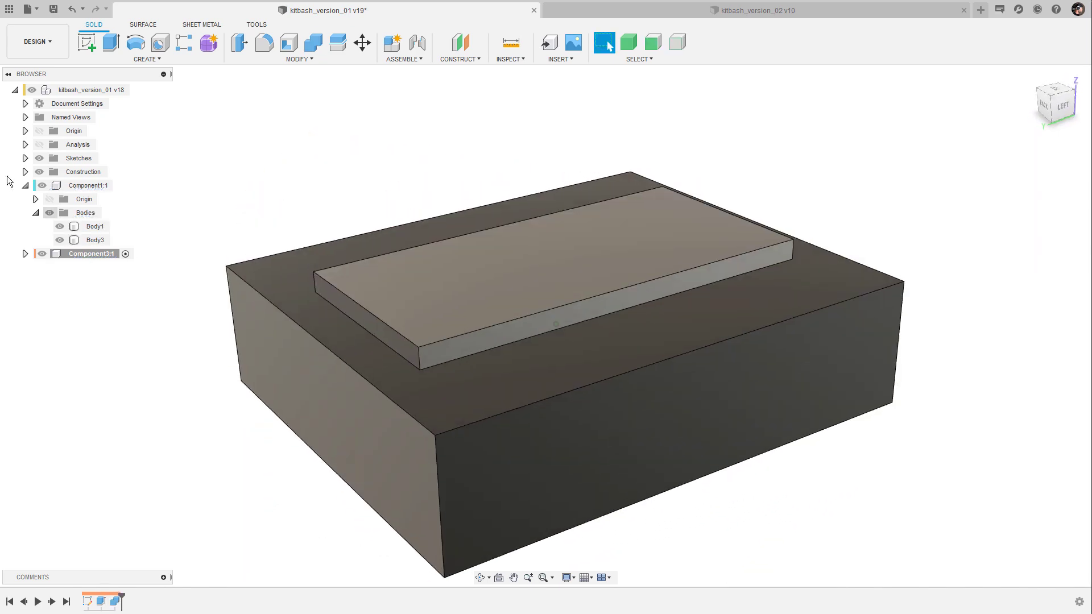
Hide Component1 and examine the underside of the cut slab.
{"action": "left_click", "coordinate": [43, 185]}
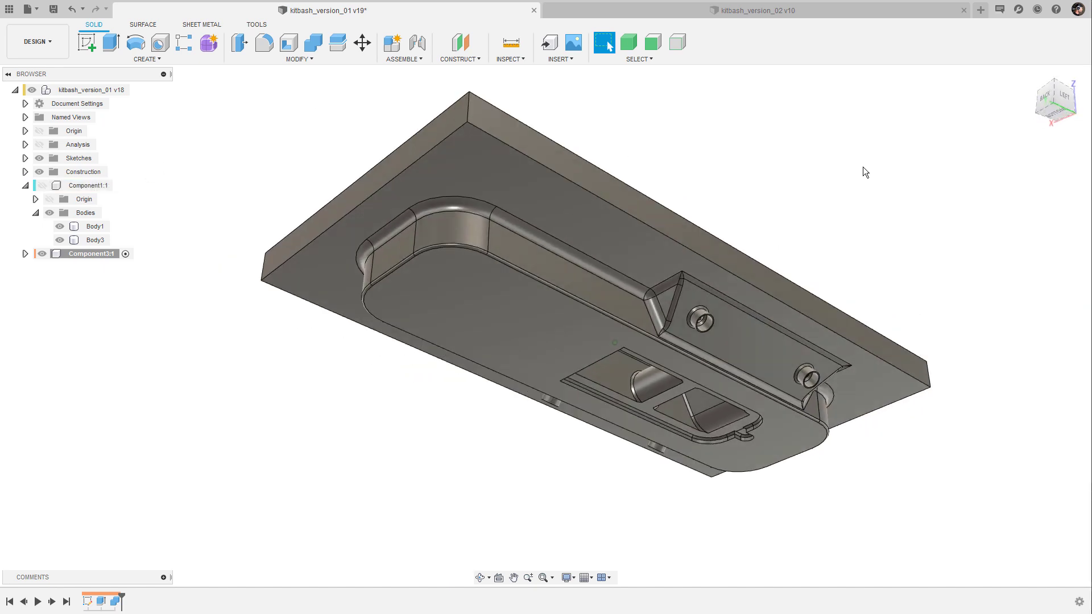
{"action": "middle_click_drag", "start_coordinate": [898, 191], "coordinate": [1080, 206], "text": "shift"}
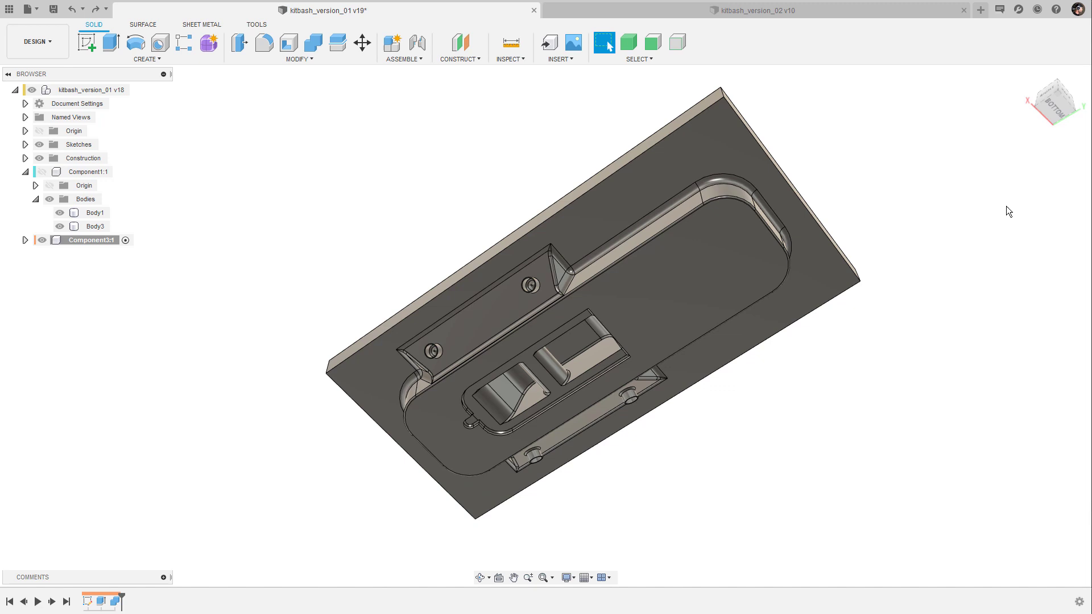
{"action": "mouse_move", "coordinate": [995, 223]}
{"action": "middle_mouse_down", "text": "shift"}
{"action": "mouse_move", "coordinate": [967, 227]}
{"action": "mouse_move", "coordinate": [981, 196]}
{"action": "mouse_move", "coordinate": [990, 226]}
{"action": "mouse_move", "coordinate": [983, 214]}
{"action": "middle_mouse_up", "text": "shift"}
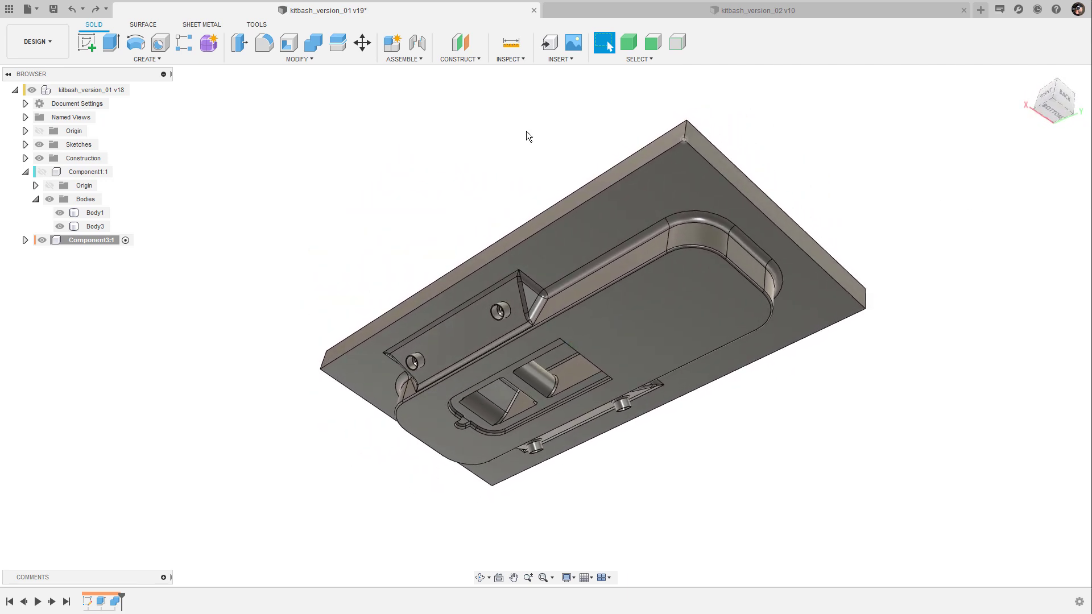
{"action": "middle_click_drag", "start_coordinate": [438, 165], "coordinate": [424, 74], "text": "shift"}
Create a section analysis across the cut slab from a vertical origin plane, examine the cross-section, and undo it.
{"action": "left_click", "coordinate": [510, 59]}
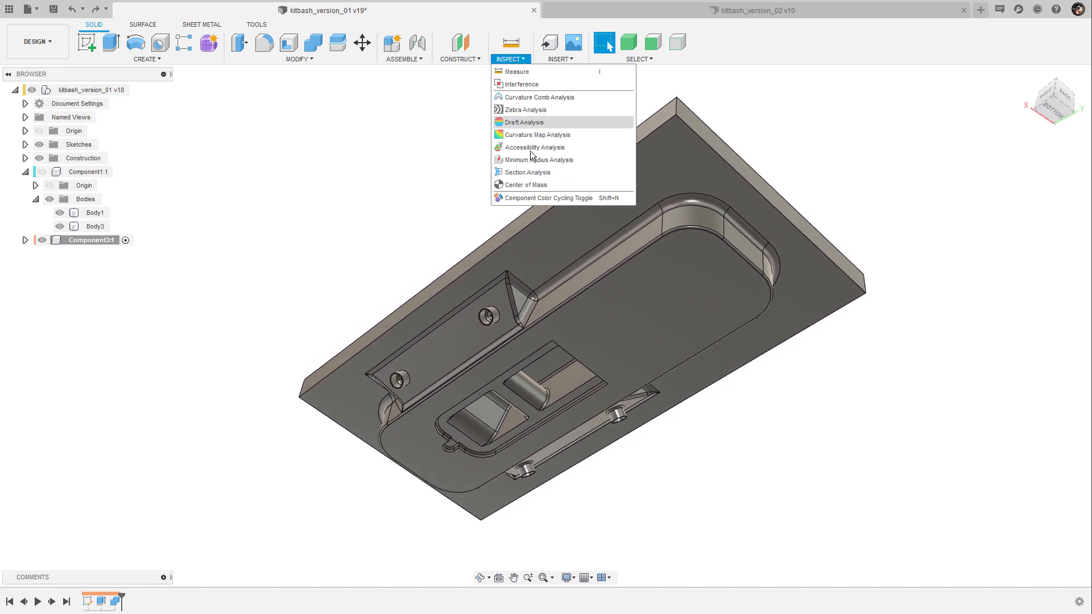
{"action": "left_click", "coordinate": [531, 171]}
{"action": "mouse_move", "coordinate": [576, 158]}
{"action": "middle_mouse_down", "text": "shift"}
{"action": "mouse_move", "coordinate": [804, 350]}
{"action": "mouse_move", "coordinate": [534, 466]}
{"action": "middle_mouse_up", "text": "shift"}
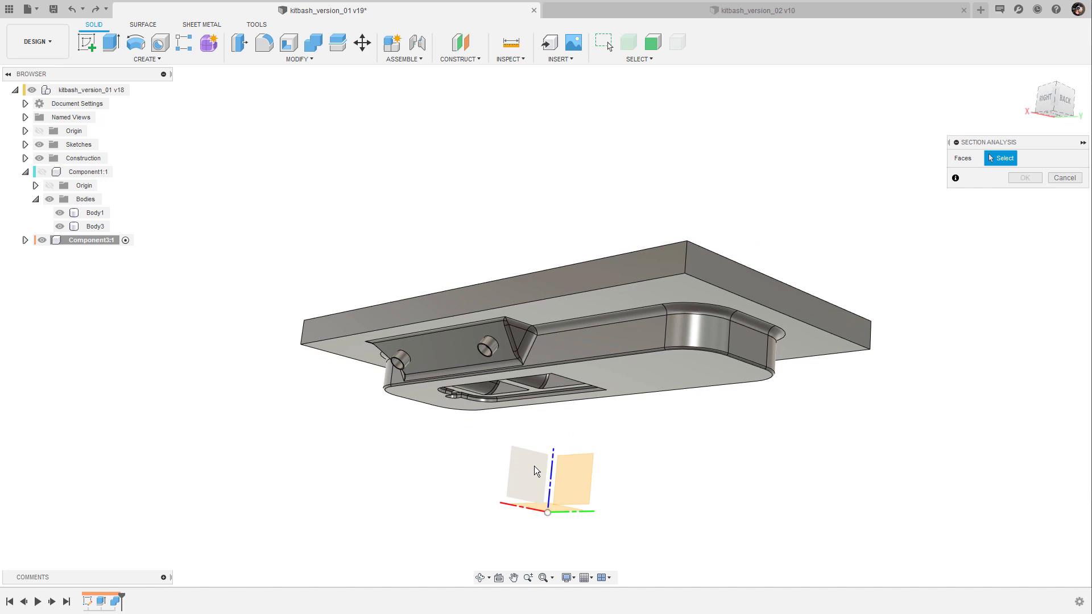
{"action": "left_click", "coordinate": [538, 469]}
{"action": "middle_click_drag", "start_coordinate": [731, 439], "coordinate": [619, 462], "text": "shift"}
{"action": "mouse_move", "coordinate": [614, 471]}
{"action": "left_mouse_down"}
{"action": "mouse_move", "coordinate": [735, 513]}
{"action": "mouse_move", "coordinate": [516, 432]}
{"action": "mouse_move", "coordinate": [734, 509]}
{"action": "mouse_move", "coordinate": [589, 460]}
{"action": "mouse_move", "coordinate": [653, 483]}
{"action": "left_mouse_up"}
{"action": "middle_click_drag", "start_coordinate": [733, 392], "coordinate": [768, 272], "text": "shift"}
{"action": "left_click", "coordinate": [1030, 261]}
{"action": "middle_click_drag", "start_coordinate": [921, 387], "coordinate": [884, 326], "text": "shift"}
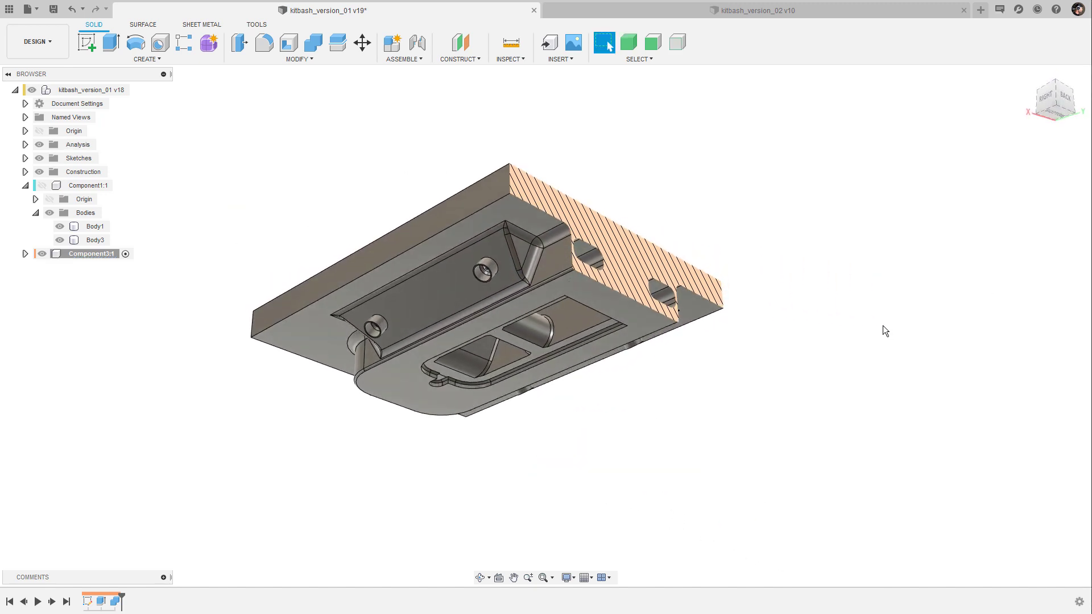
{"action": "key", "text": "ctrl+z"}
{"action": "middle_click_drag", "start_coordinate": [830, 392], "coordinate": [809, 435], "text": "shift"}
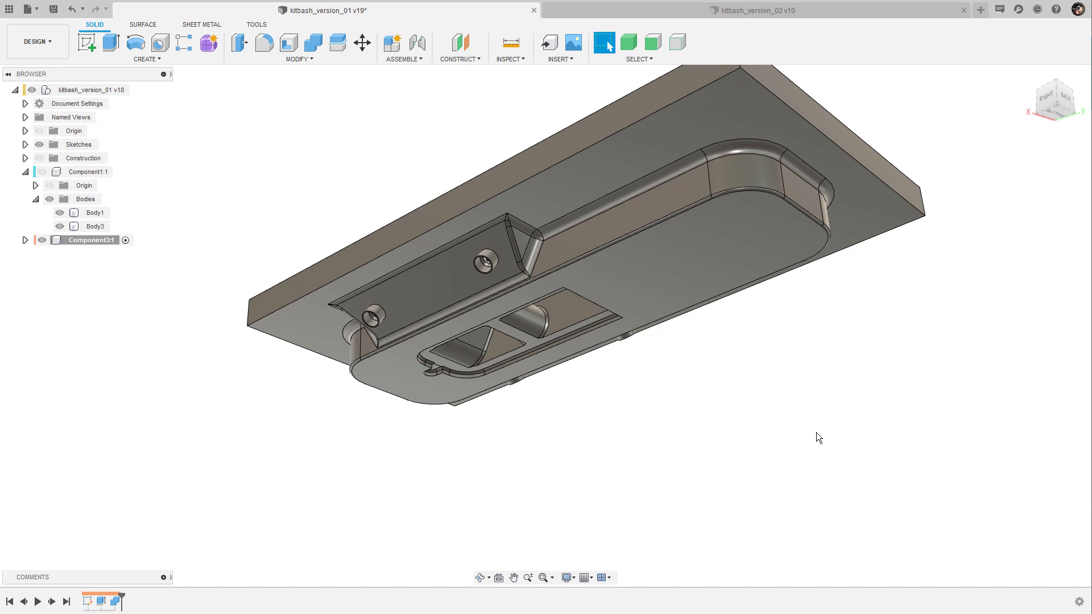
Start a new design and turn off its design history.
{"action": "key", "text": "ctrl+n"}
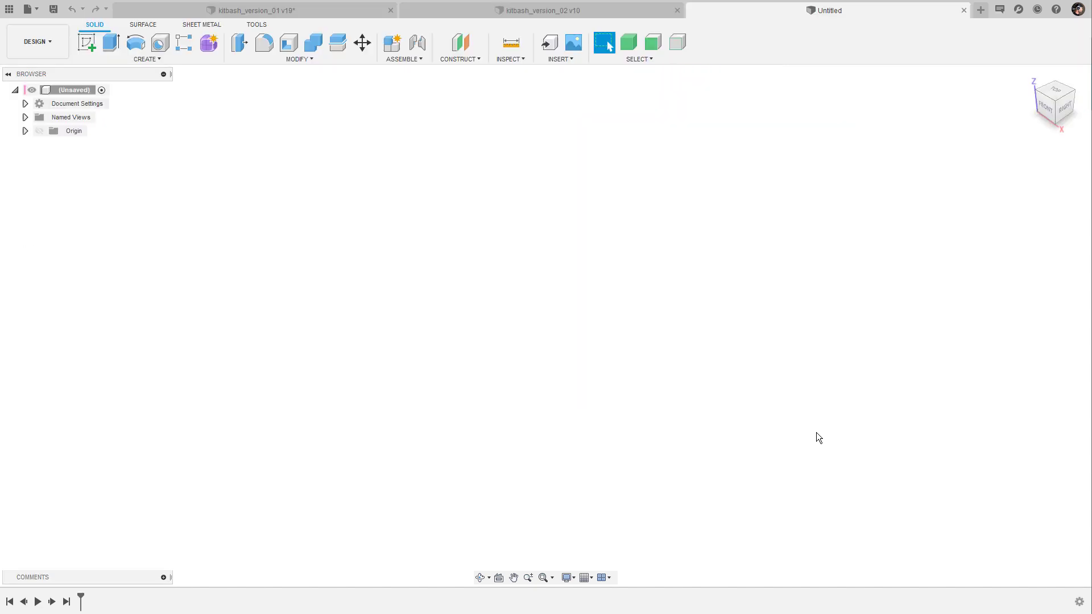
{"action": "left_click", "coordinate": [1079, 602]}
{"action": "left_click", "coordinate": [1044, 554]}
{"action": "left_click", "coordinate": [540, 317]}
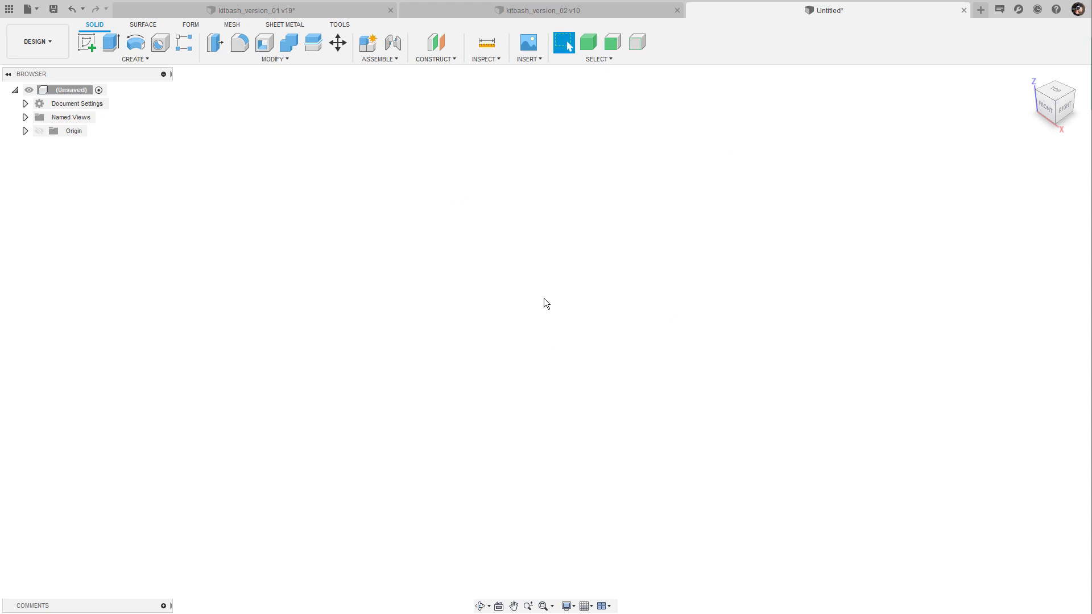
Create a box on the horizontal plane as a new body, about 50.98 cm long, 16.10 cm wide and 4.80 cm high.
{"action": "left_click", "coordinate": [149, 58]}
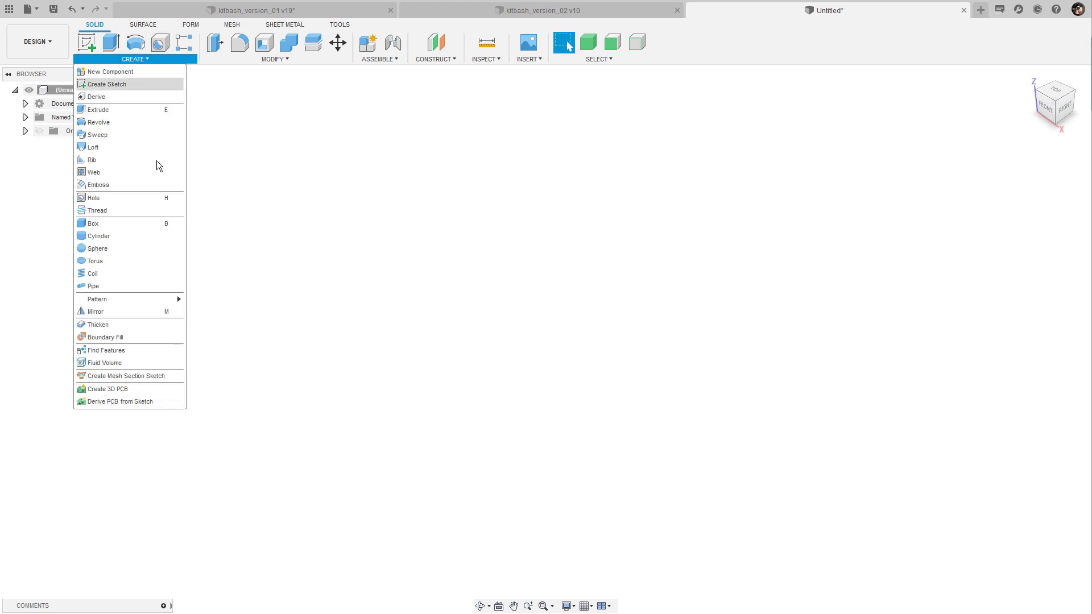
{"action": "left_click", "coordinate": [136, 232]}
{"action": "left_click", "coordinate": [613, 342]}
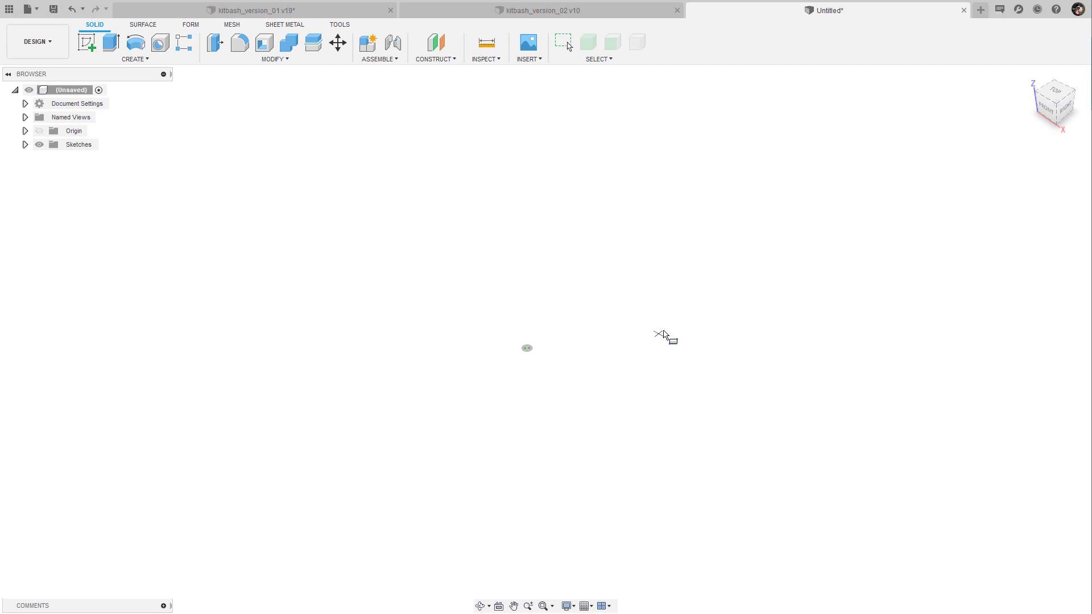
{"action": "left_click", "coordinate": [1040, 520]}
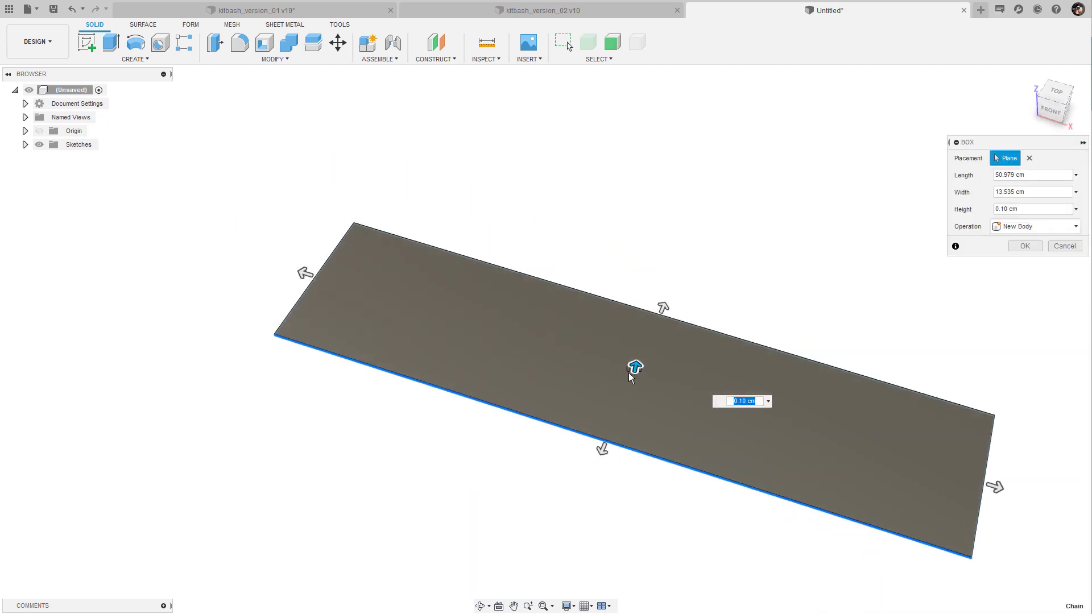
{"action": "left_click_drag", "start_coordinate": [634, 347], "coordinate": [639, 321]}
{"action": "left_click_drag", "start_coordinate": [607, 426], "coordinate": [594, 453]}
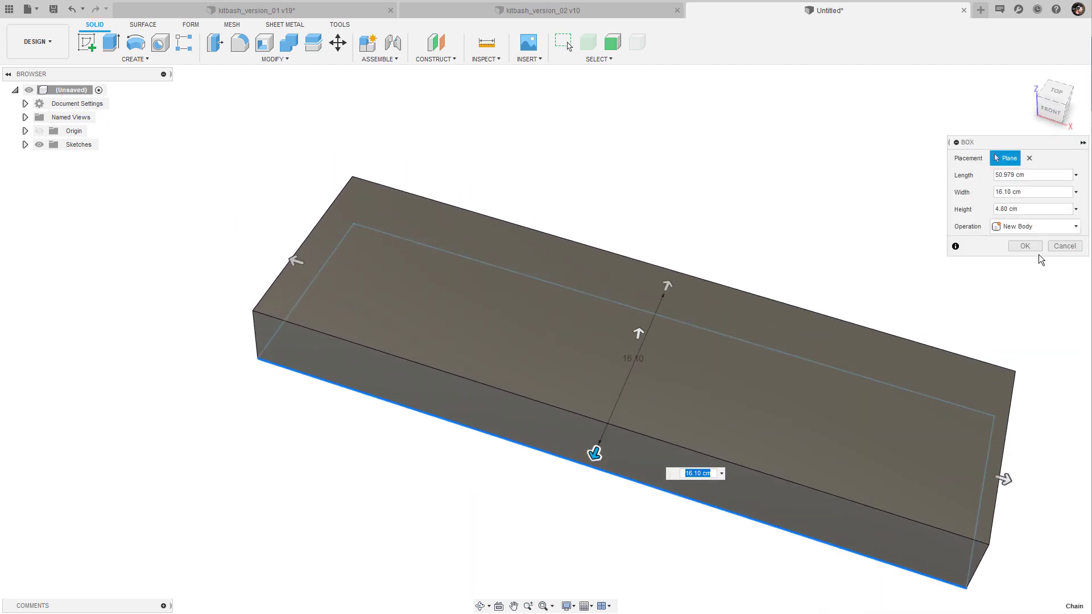
{"action": "left_click", "coordinate": [1025, 246]}
{"action": "middle_click_drag", "start_coordinate": [861, 228], "coordinate": [909, 229], "text": "shift"}
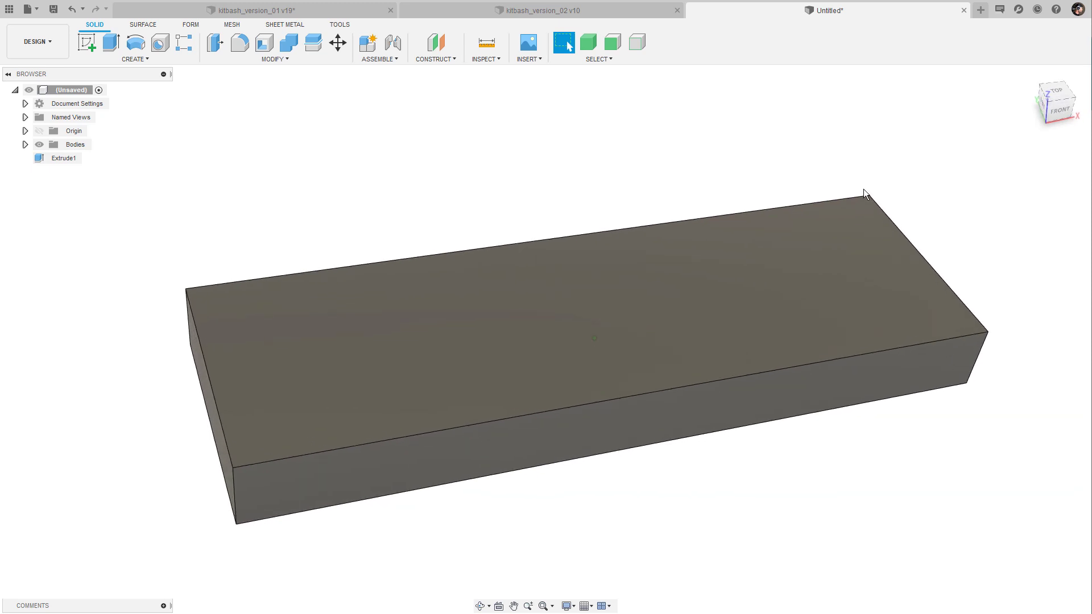
Copy the cut slab body from the new component in kitbash_version_01 and paste it into the untitled box design.
{"action": "left_click", "coordinate": [238, 11]}
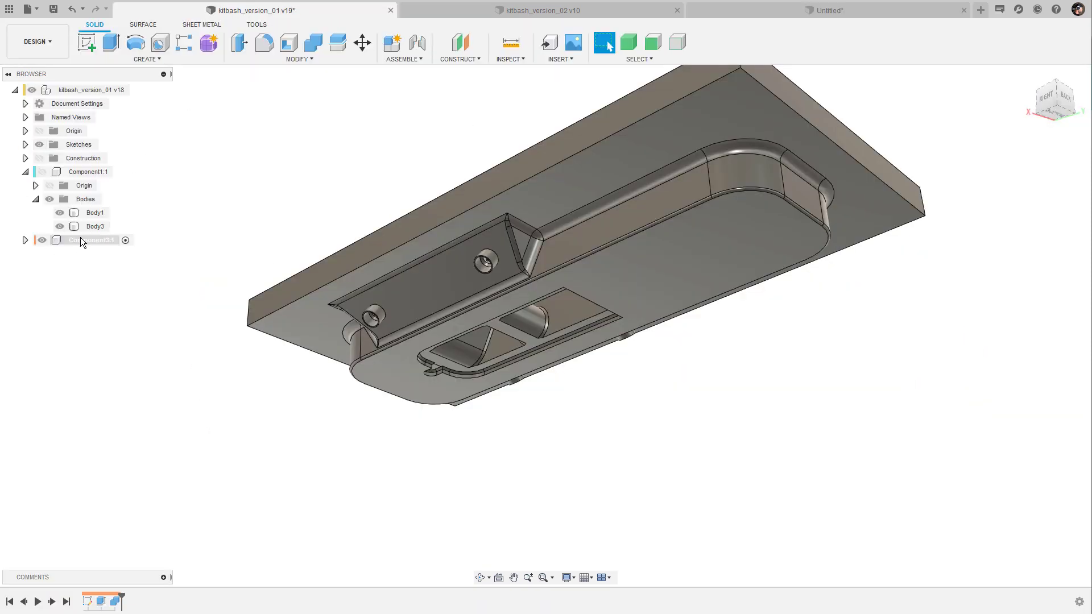
{"action": "left_click", "coordinate": [26, 241]}
{"action": "left_click", "coordinate": [92, 281]}
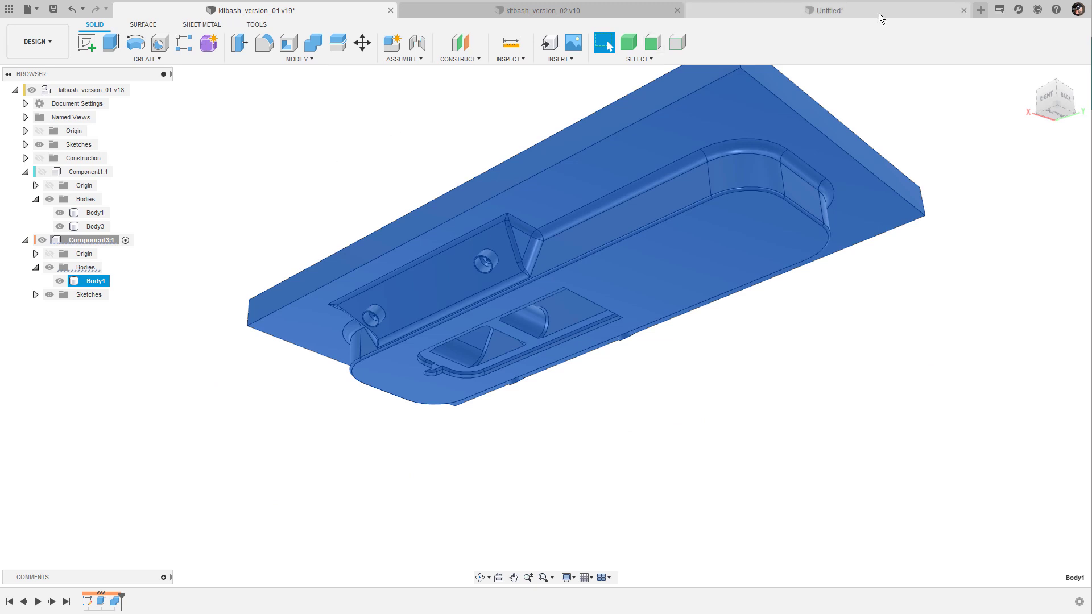
{"action": "left_click", "coordinate": [879, 12]}
{"action": "key", "text": "ctrl+v"}
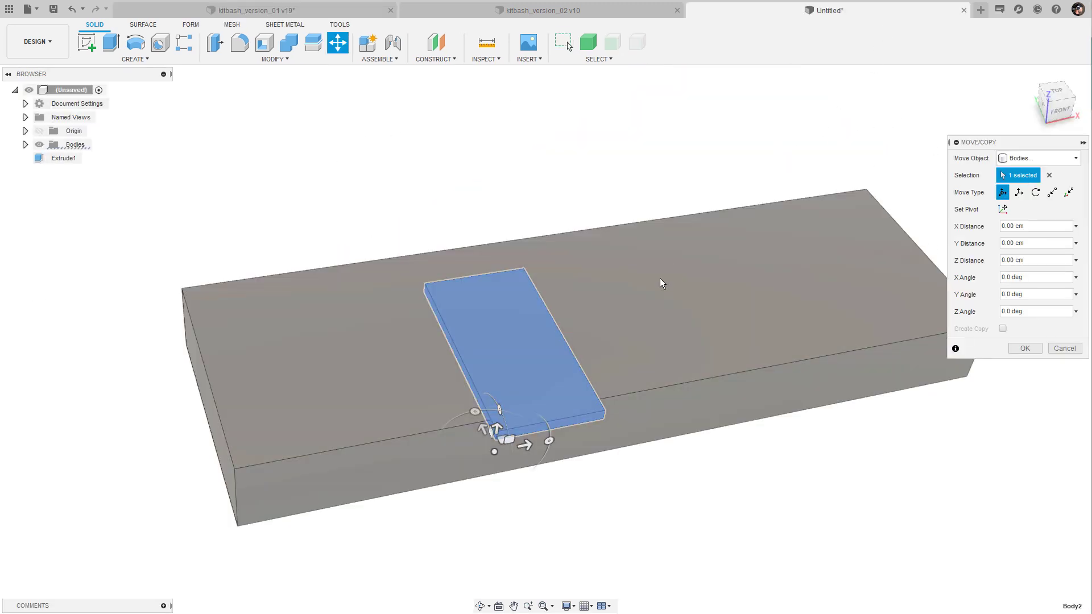
Raise the pasted slab about 11.20 cm above the box and shift it about 2.10 cm along Y.
{"action": "middle_click_drag", "start_coordinate": [657, 282], "coordinate": [654, 244], "text": "shift"}
{"action": "left_click_drag", "start_coordinate": [504, 387], "coordinate": [500, 183]}
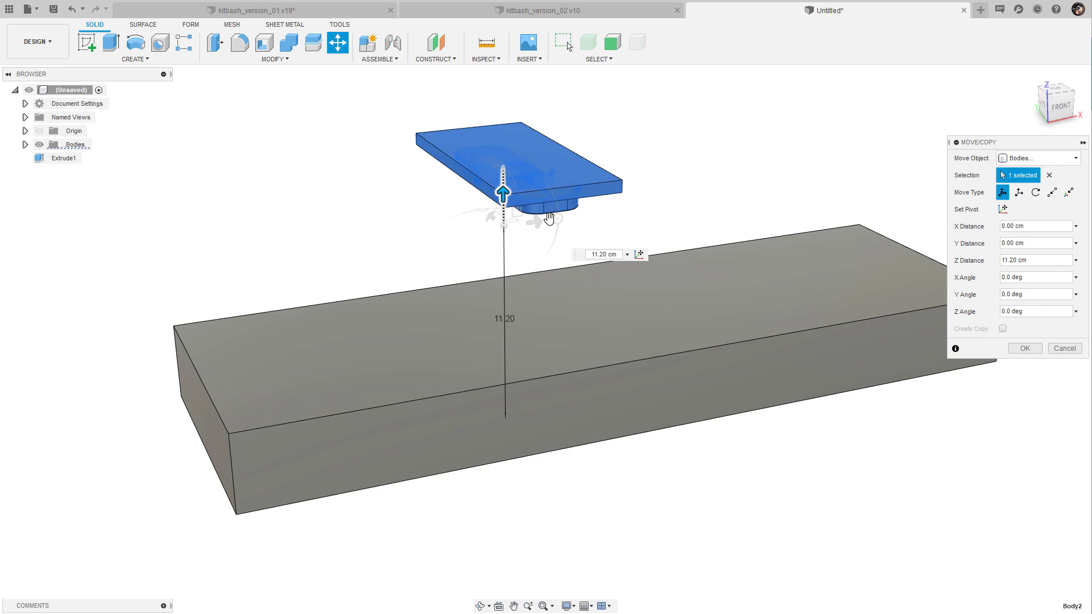
{"action": "middle_click_drag", "start_coordinate": [500, 183], "coordinate": [607, 339], "text": "shift"}
{"action": "left_click_drag", "start_coordinate": [596, 338], "coordinate": [575, 332]}
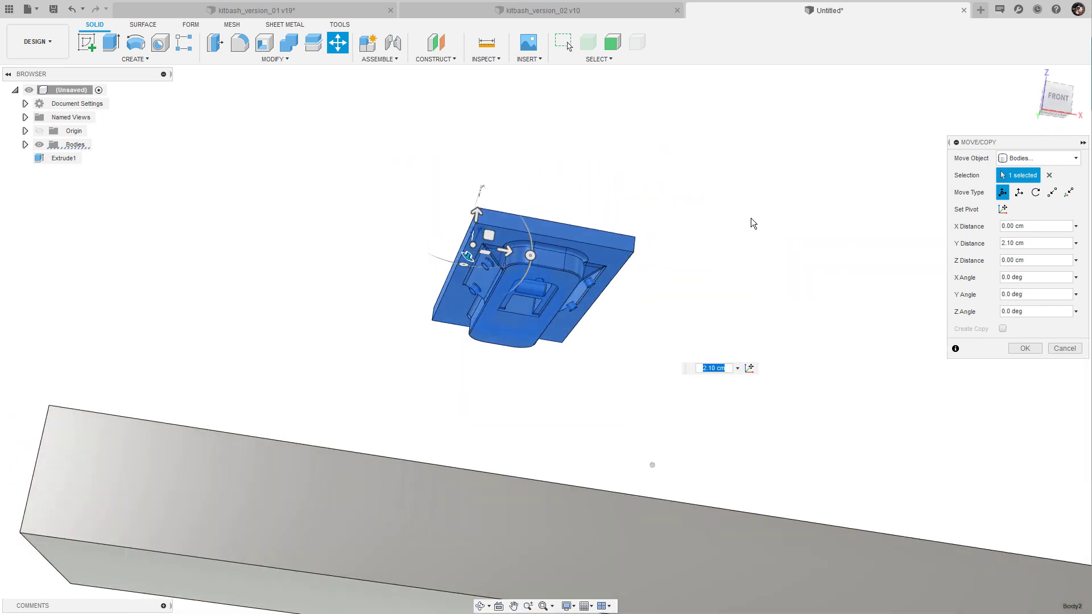
Examine the latch details on the underside of the raised slab from below.
{"action": "middle_click_drag", "start_coordinate": [752, 223], "coordinate": [762, 190], "text": "shift"}
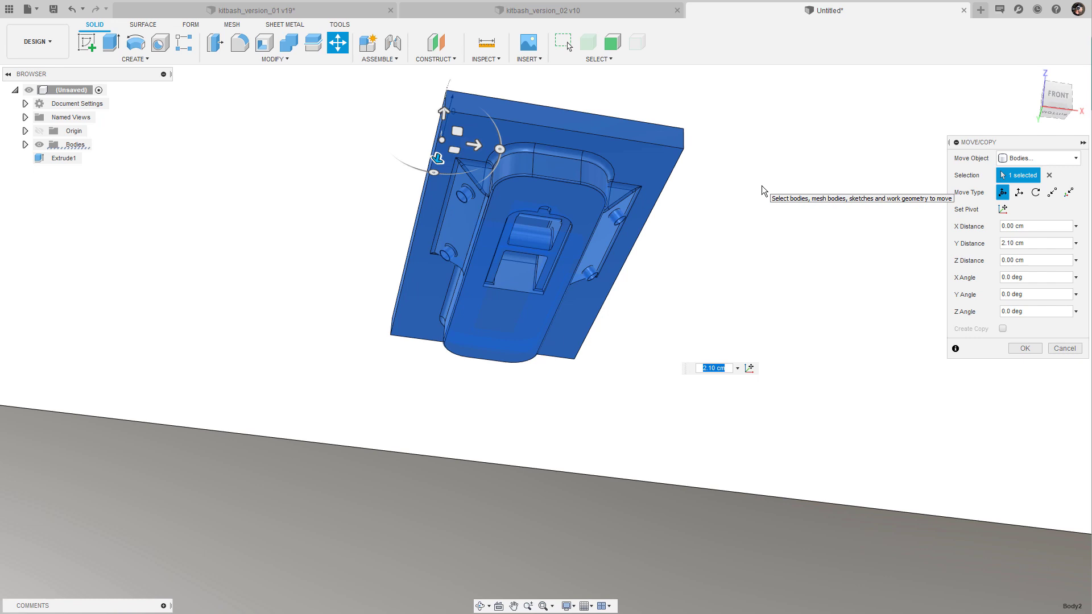
{"action": "scroll", "coordinate": [763, 190], "scroll_direction": "up", "scroll_amount": 2}
{"action": "scroll", "coordinate": [741, 207], "scroll_direction": "up", "scroll_amount": 3}
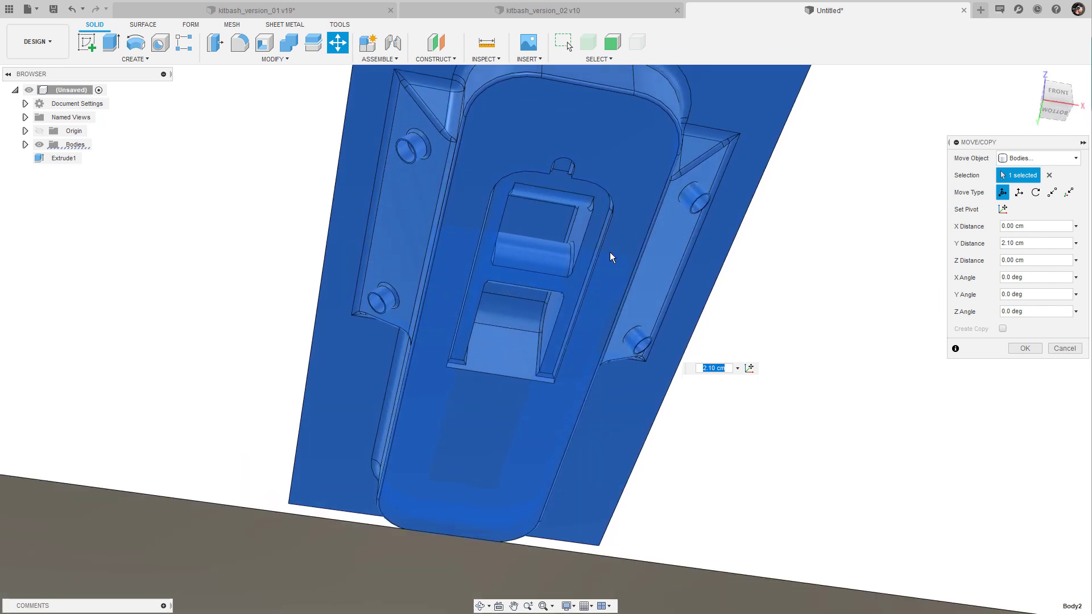
{"action": "middle_click_drag", "start_coordinate": [612, 258], "coordinate": [539, 220], "text": "shift"}
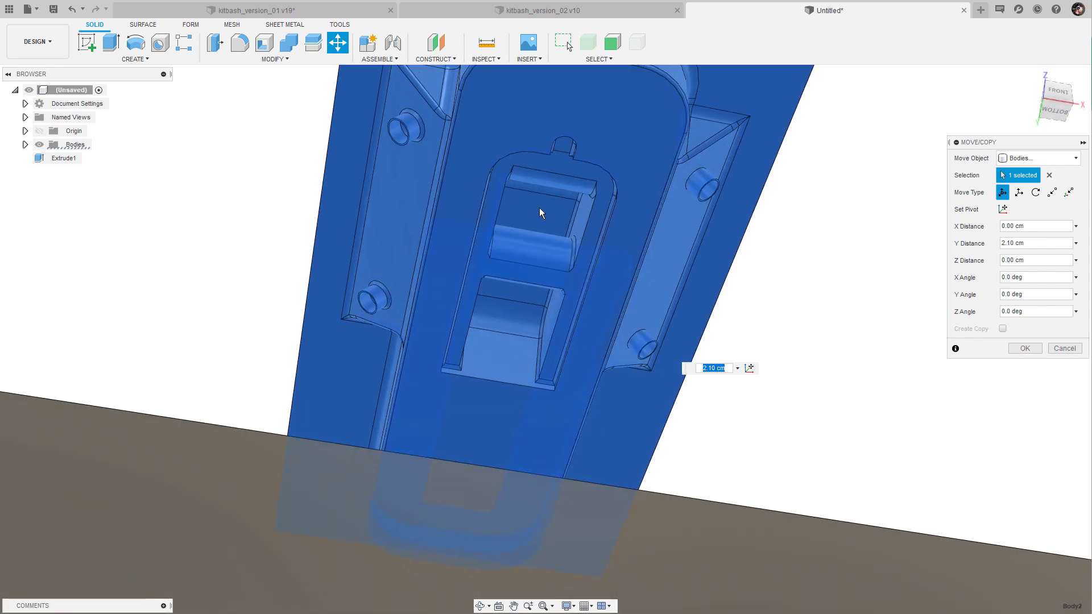
{"action": "scroll", "coordinate": [775, 251], "scroll_direction": "down", "scroll_amount": 3}
{"action": "middle_click_drag", "start_coordinate": [775, 250], "coordinate": [467, 459], "text": "shift"}
{"action": "middle_click_drag", "start_coordinate": [733, 226], "coordinate": [896, 181], "text": "shift"}
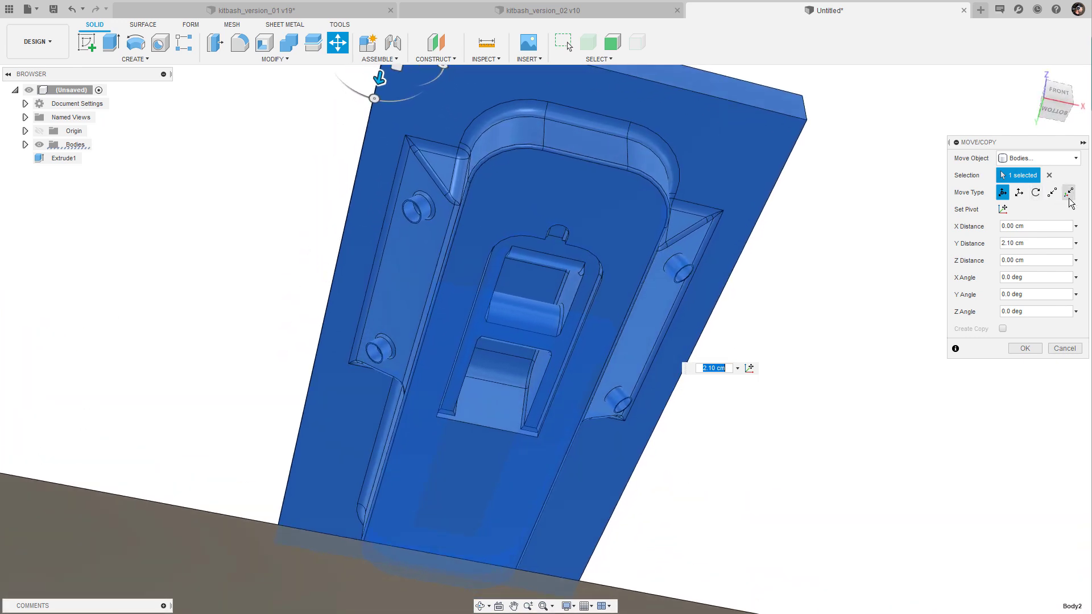
Move the slab point to point, from the flat recessed face in its latch underside onto the box's top face.
{"action": "left_click", "coordinate": [1052, 193]}
{"action": "scroll", "coordinate": [788, 322], "scroll_direction": "up", "scroll_amount": 1}
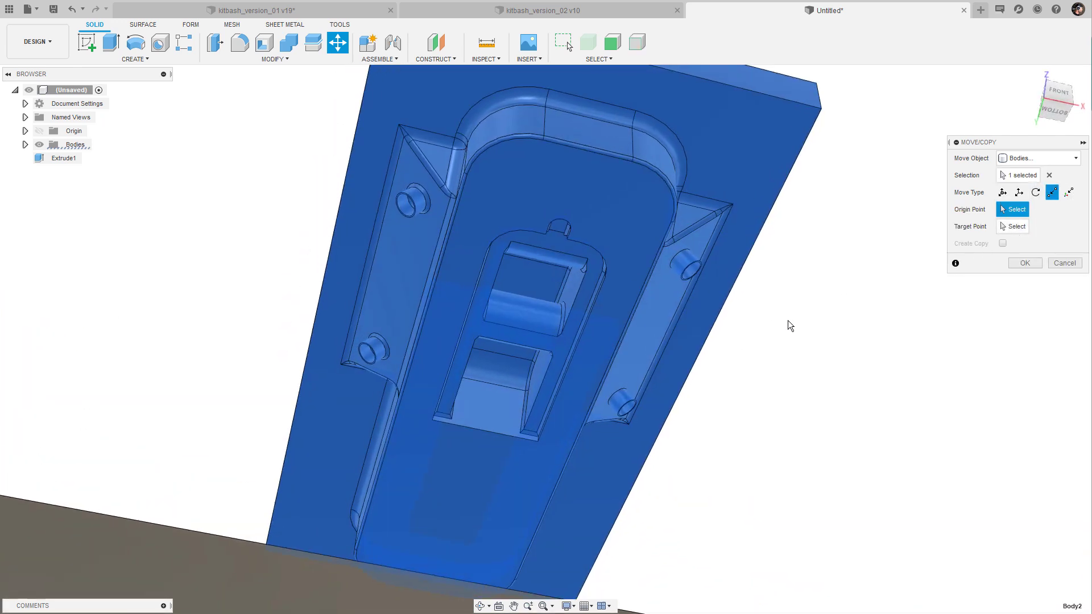
{"action": "scroll", "coordinate": [548, 269], "scroll_direction": "up", "scroll_amount": 1}
{"action": "left_click", "coordinate": [515, 306]}
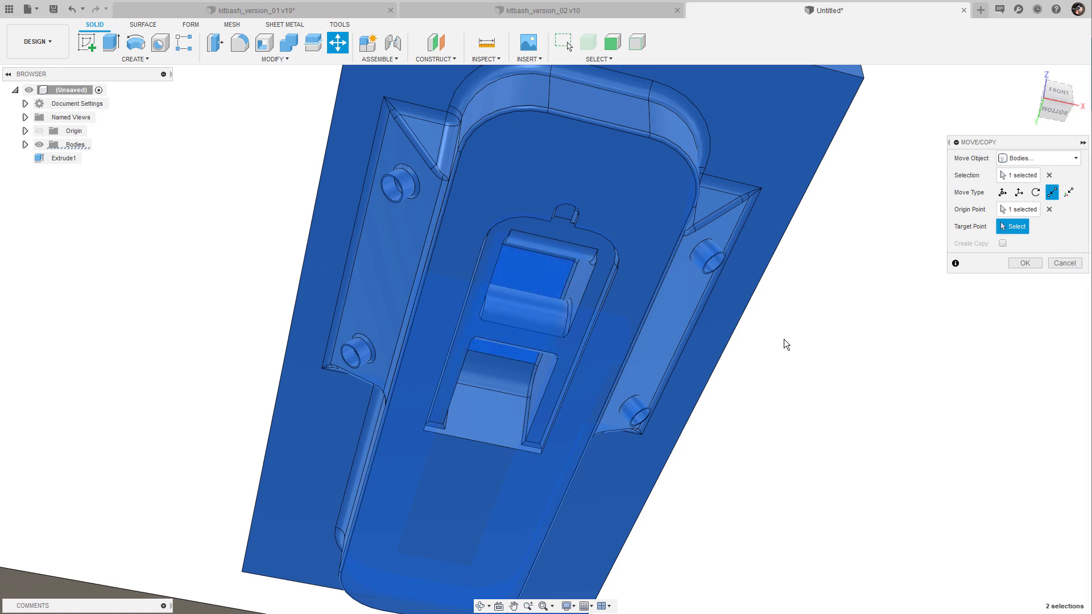
{"action": "scroll", "coordinate": [780, 335], "scroll_direction": "down", "scroll_amount": 3}
{"action": "middle_click_drag", "start_coordinate": [775, 325], "coordinate": [772, 321], "text": "shift"}
{"action": "scroll", "coordinate": [577, 348], "scroll_direction": "up", "scroll_amount": 2}
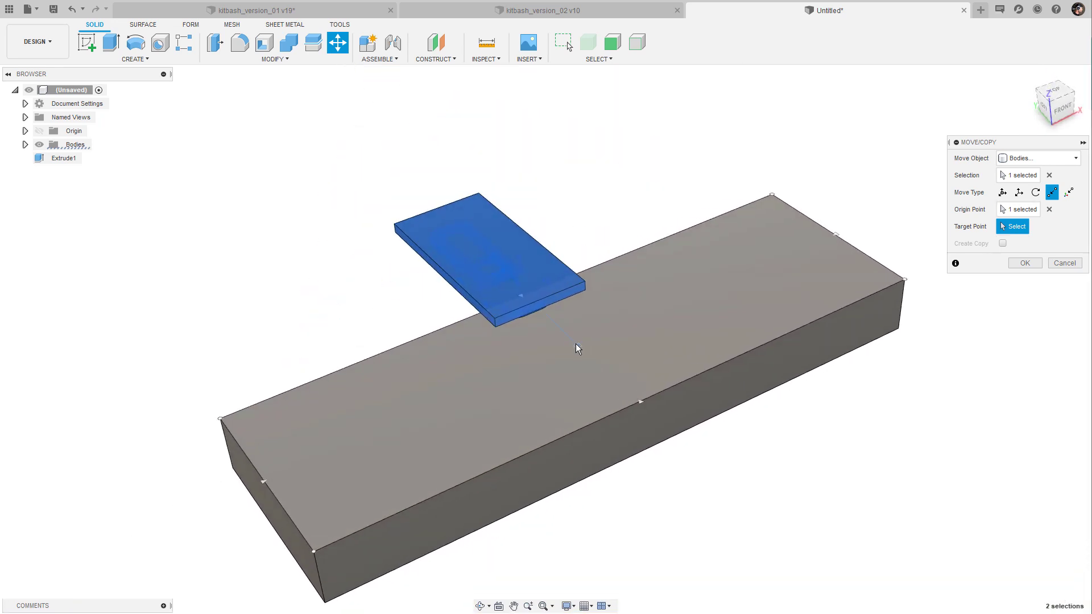
{"action": "left_click", "coordinate": [580, 347]}
{"action": "middle_click_drag", "start_coordinate": [745, 279], "coordinate": [727, 339], "text": "shift"}
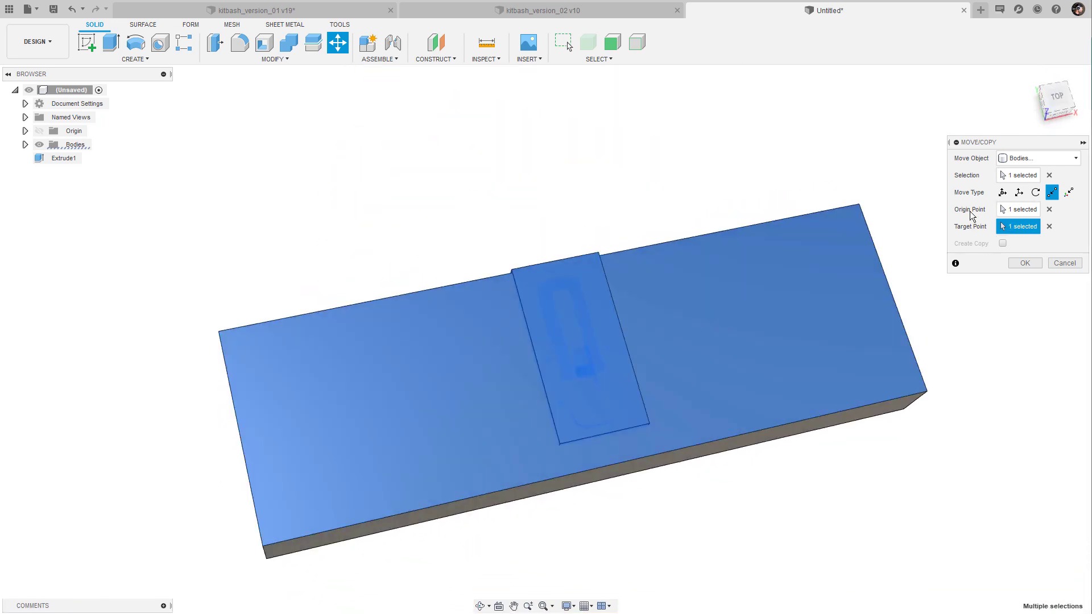
Free-move the slab -1.10 cm along Y and along X to the left end of the box, keeping it inside the edges.
{"action": "left_click", "coordinate": [1002, 193]}
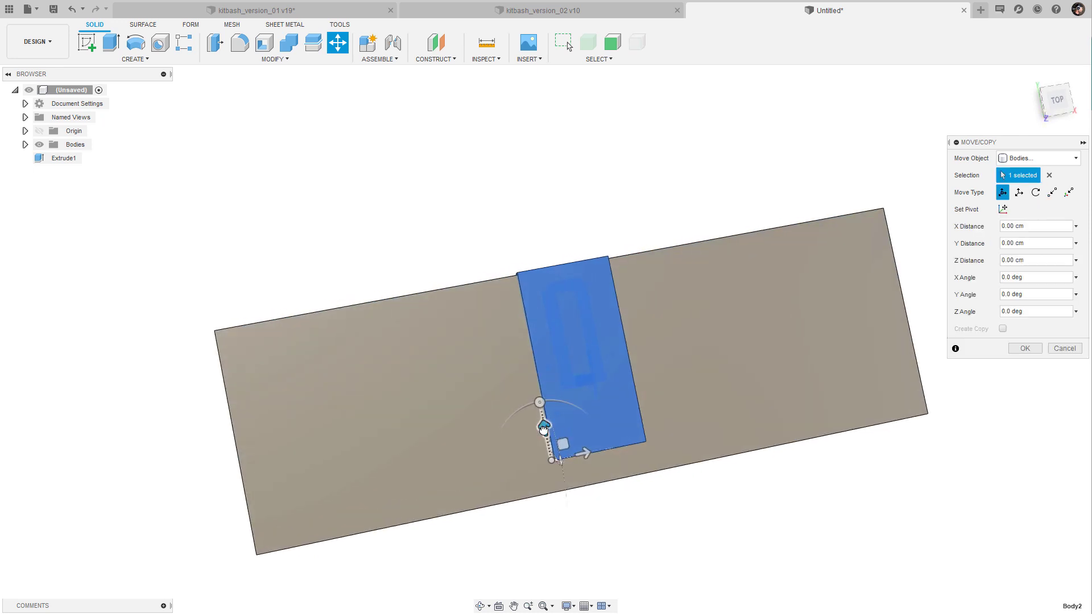
{"action": "left_click_drag", "start_coordinate": [543, 429], "coordinate": [546, 442]}
{"action": "middle_click_drag", "start_coordinate": [678, 421], "coordinate": [640, 405], "text": "shift"}
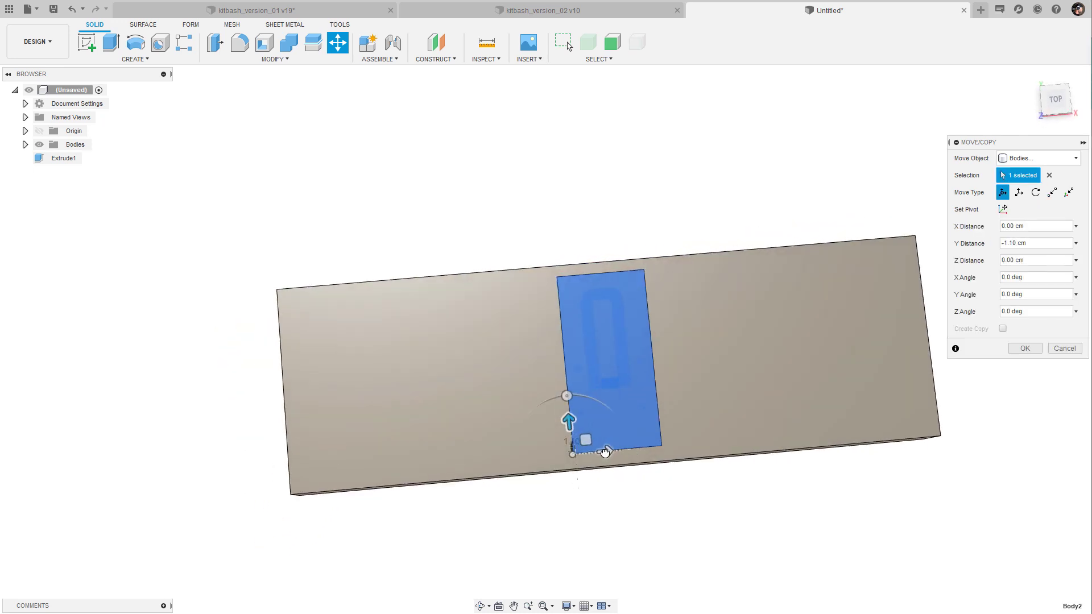
{"action": "left_click_drag", "start_coordinate": [604, 452], "coordinate": [349, 475]}
{"action": "middle_click_drag", "start_coordinate": [565, 344], "coordinate": [776, 223], "text": "shift"}
{"action": "left_click", "coordinate": [1025, 348]}
Set up a rectangular pattern of the slab body along the box's long front edge with an extent of -38.50 cm.
{"action": "middle_click_drag", "start_coordinate": [989, 373], "coordinate": [156, 60], "text": "shift"}
{"action": "left_click", "coordinate": [25, 145]}
{"action": "left_click", "coordinate": [80, 172]}
{"action": "left_click", "coordinate": [147, 59]}
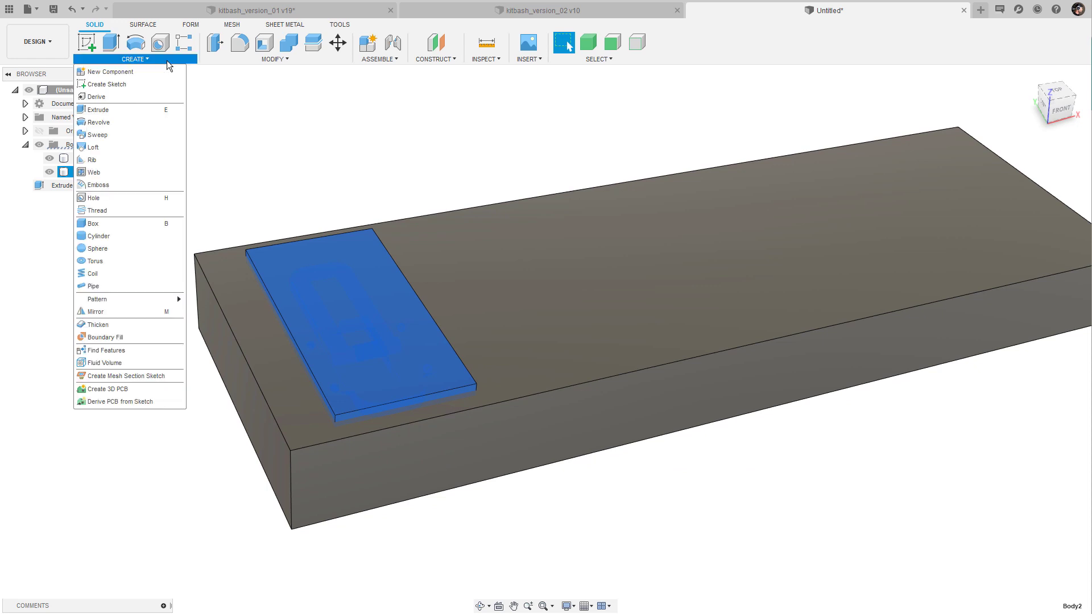
{"action": "mouse_move", "coordinate": [155, 297]}
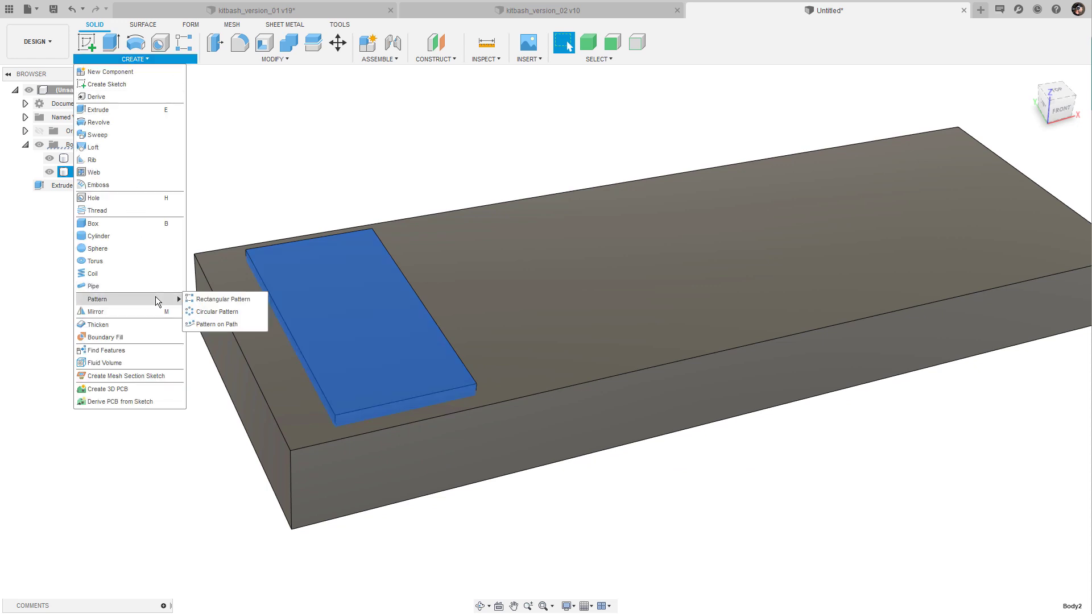
{"action": "left_click", "coordinate": [222, 299]}
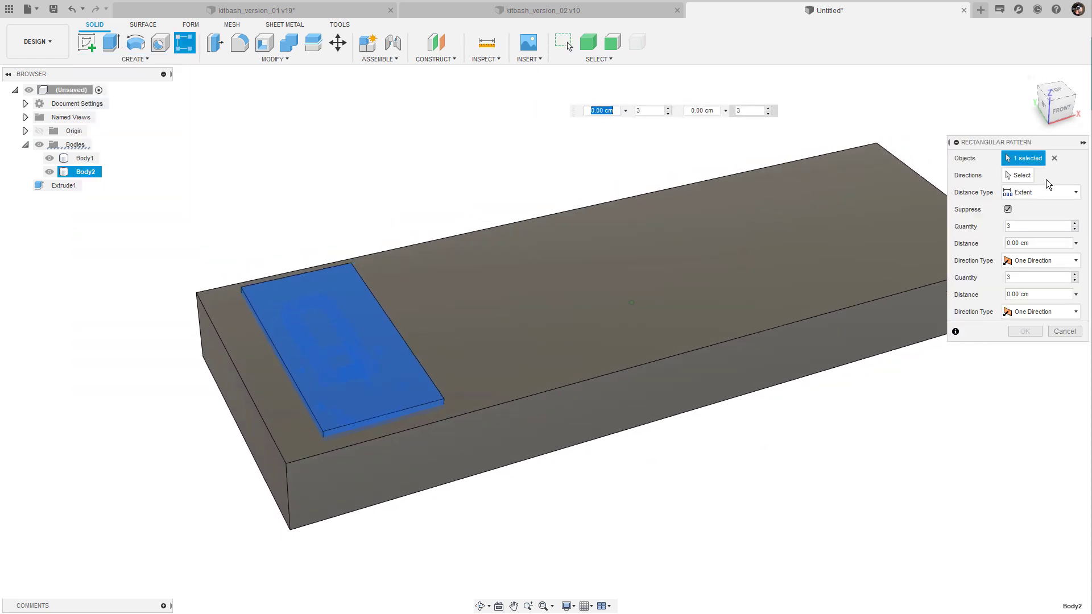
{"action": "left_click", "coordinate": [1021, 175]}
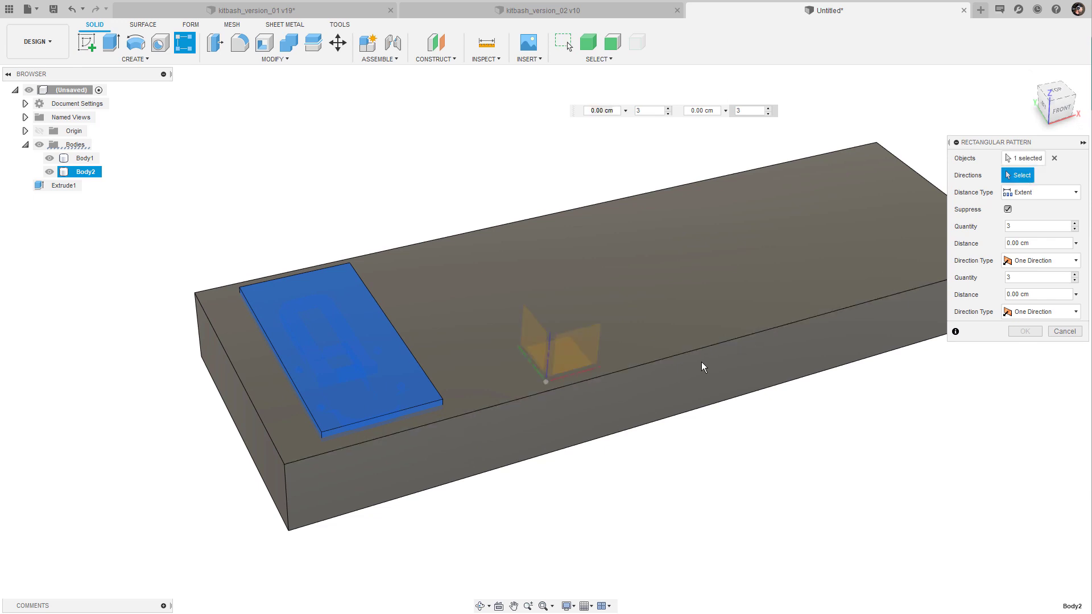
{"action": "left_click", "coordinate": [702, 356]}
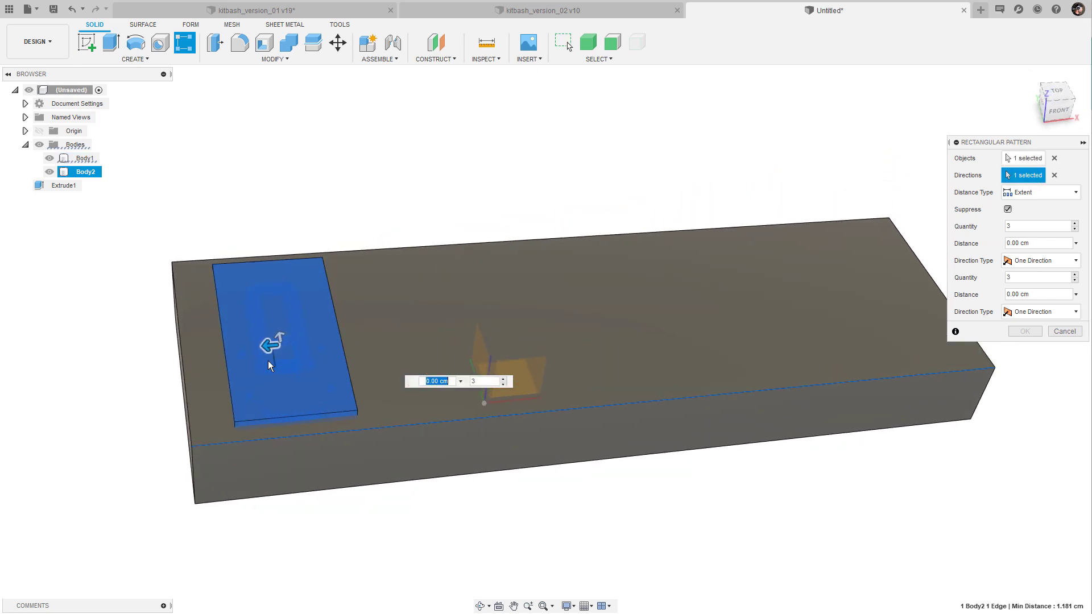
{"action": "left_click_drag", "start_coordinate": [267, 345], "coordinate": [861, 297]}
Set the pattern quantity along the box's length to 4 and create the slab copies.
{"action": "scroll", "coordinate": [857, 147], "scroll_direction": "up", "scroll_amount": 2}
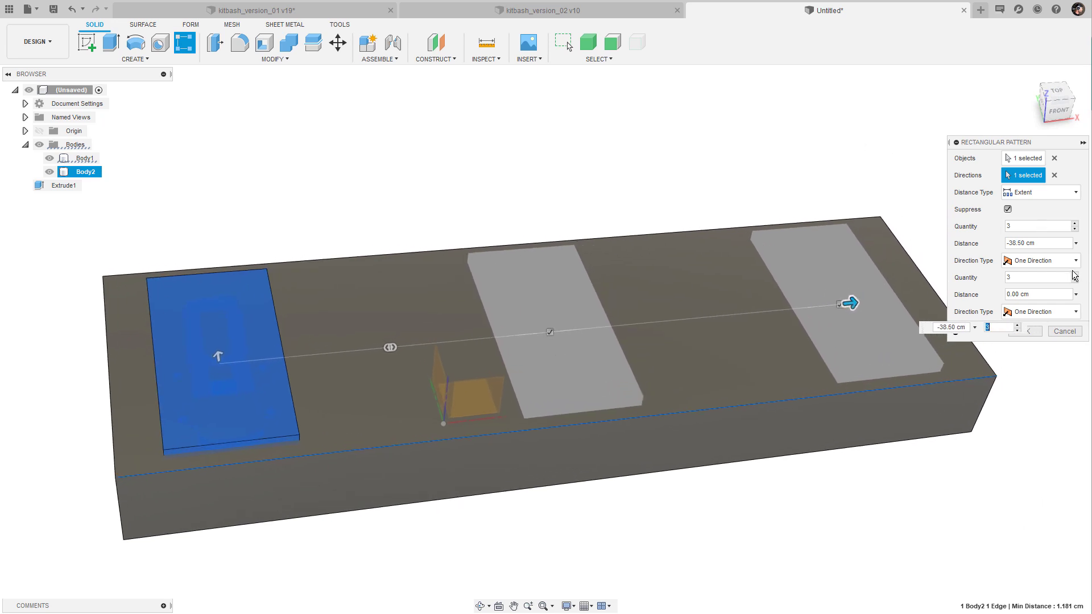
{"action": "scroll", "coordinate": [809, 175], "scroll_direction": "down", "scroll_amount": 2}
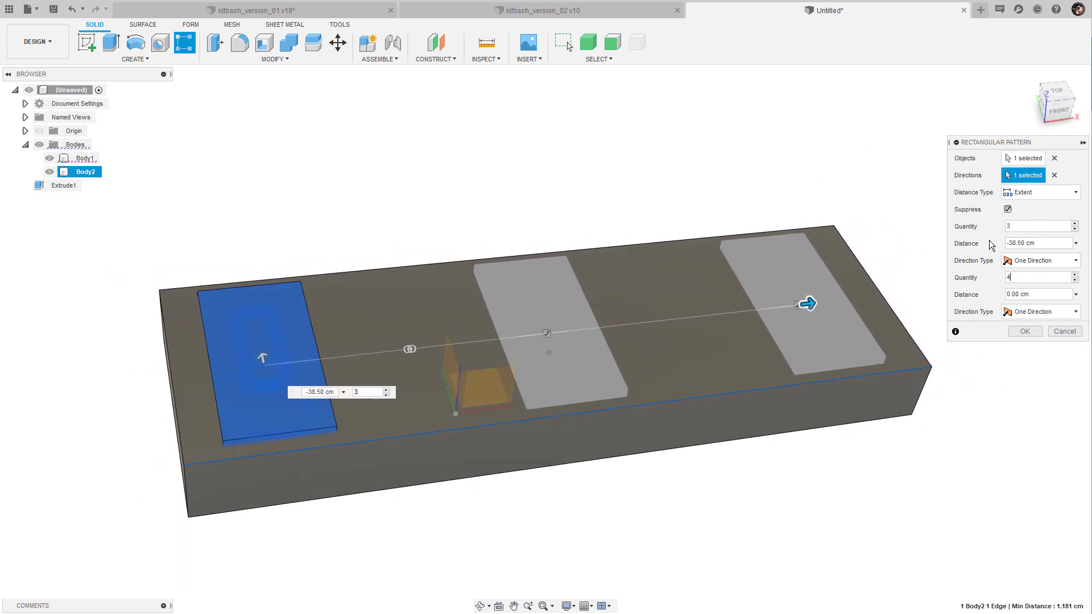
{"action": "left_click", "coordinate": [1075, 224]}
{"action": "scroll", "coordinate": [781, 187], "scroll_direction": "up", "scroll_amount": 2}
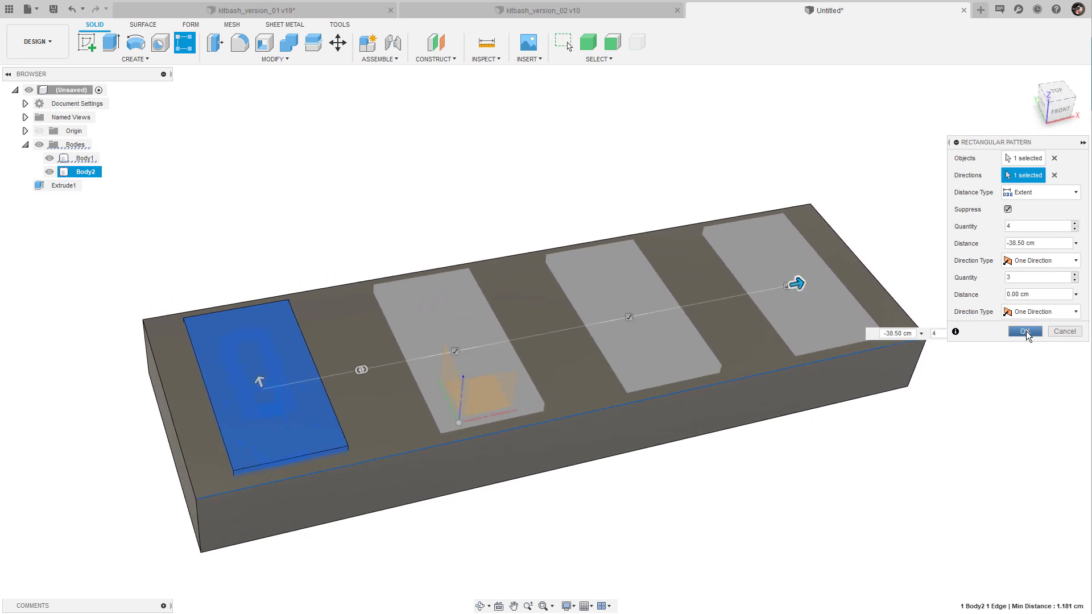
{"action": "left_click", "coordinate": [1025, 331]}
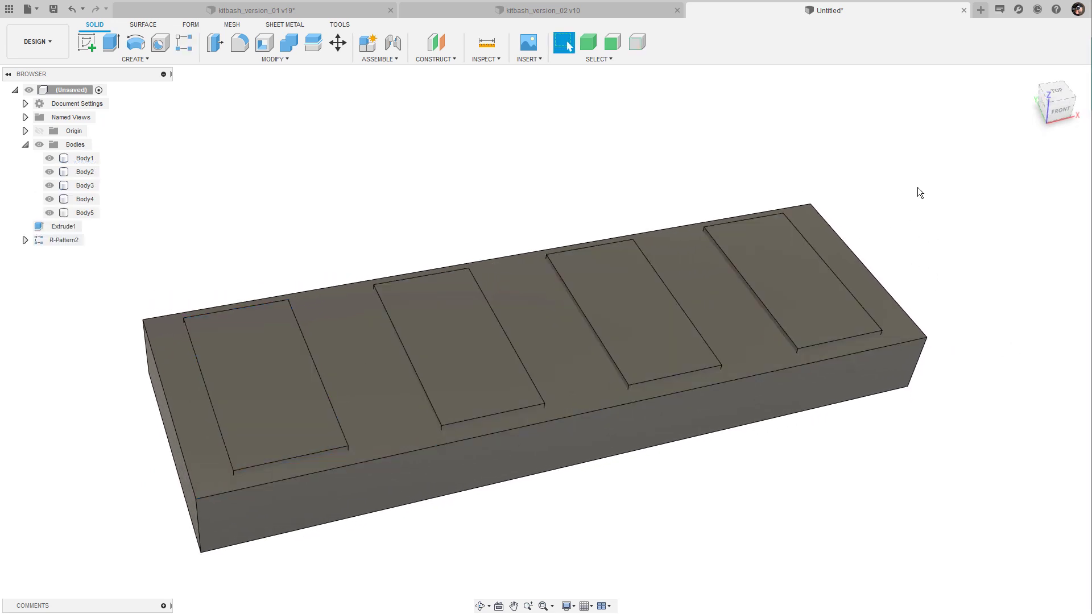
Combine with the Cut operation, using the box as target and the four slabs as tool bodies, without keeping the tools.
{"action": "key", "text": "shift+c"}
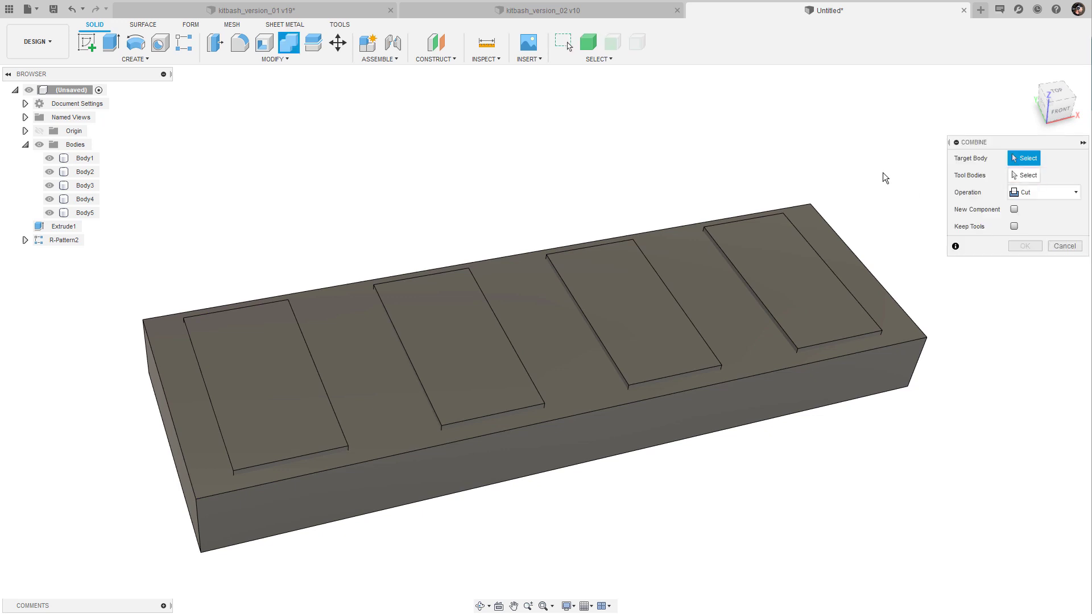
{"action": "left_click", "coordinate": [597, 430]}
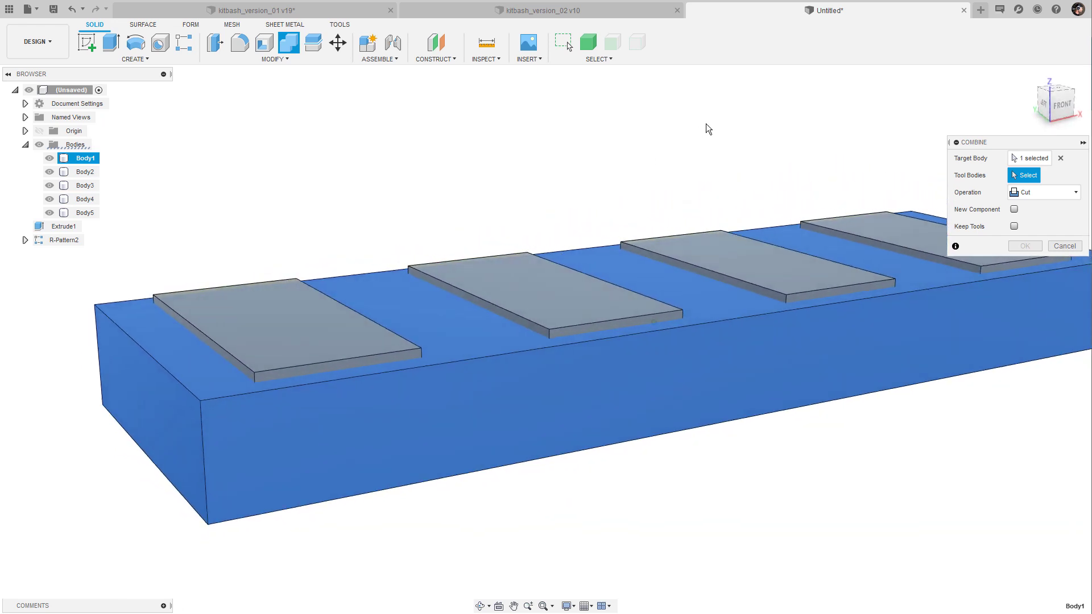
{"action": "left_click", "coordinate": [327, 344]}
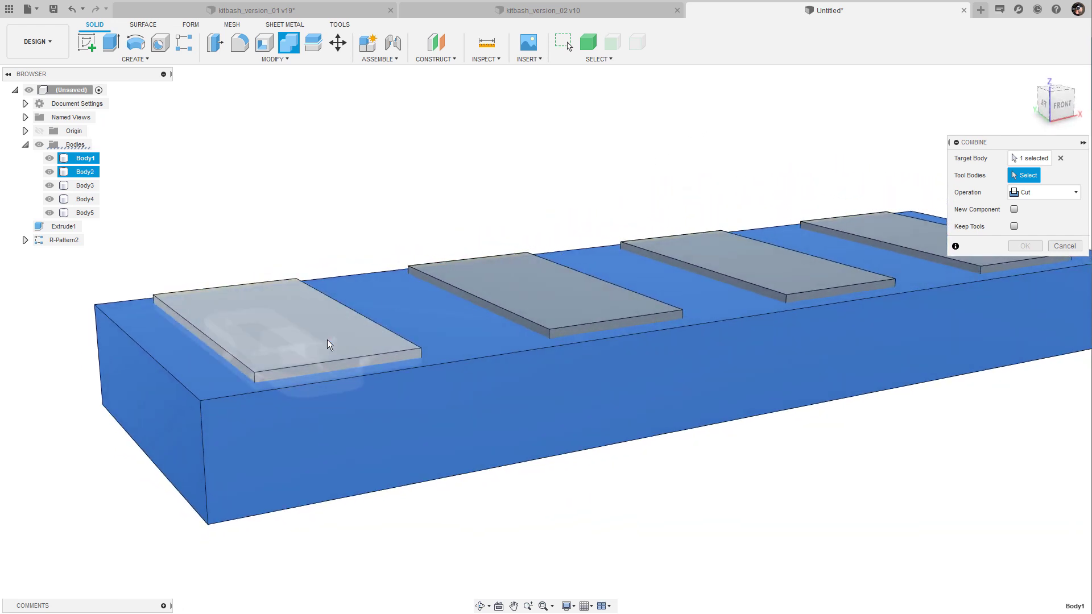
{"action": "left_click", "coordinate": [592, 304]}
{"action": "left_click", "coordinate": [772, 265]}
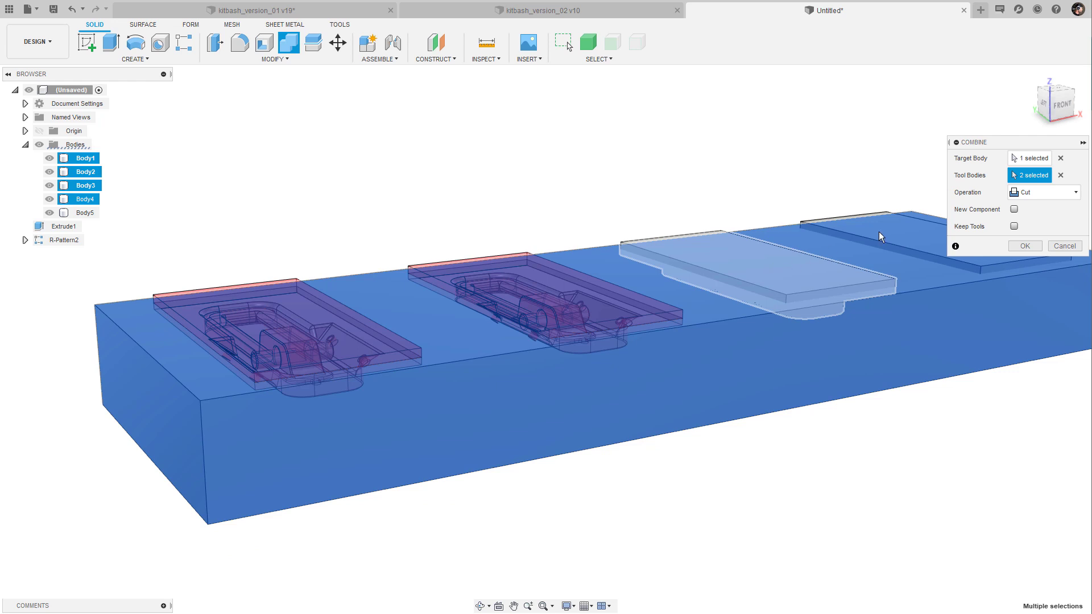
{"action": "middle_click_drag", "start_coordinate": [806, 136], "coordinate": [830, 139], "text": "shift"}
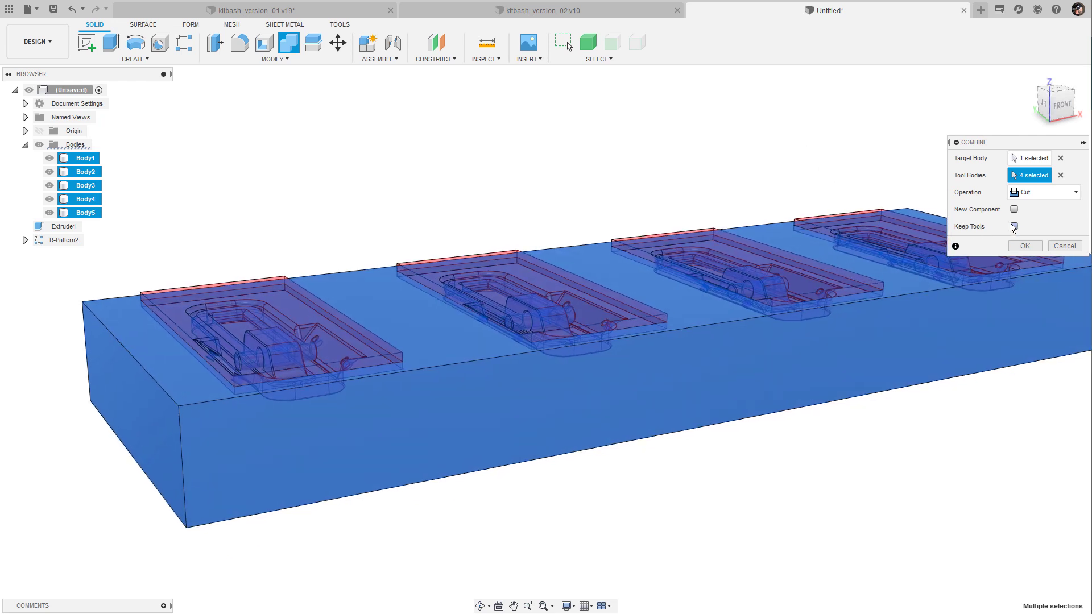
{"action": "left_click", "coordinate": [1014, 226]}
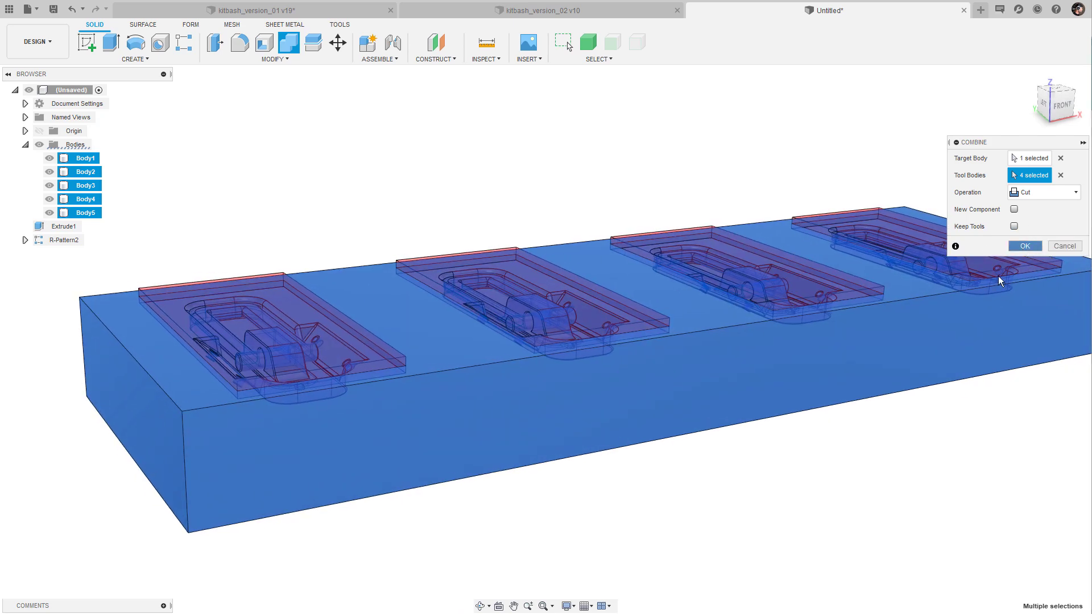
{"action": "key", "text": "Return"}
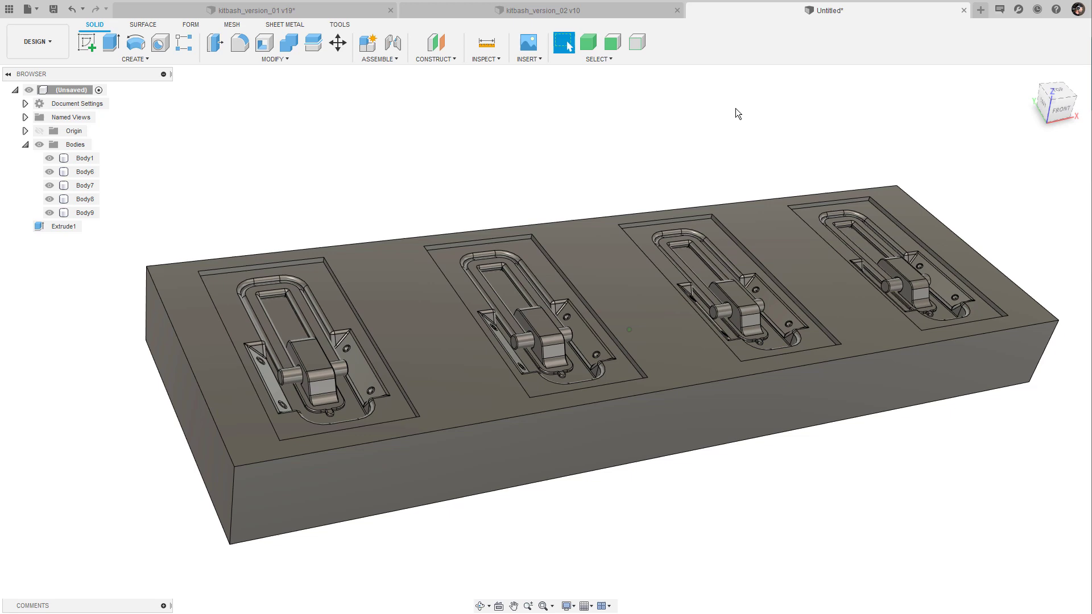
Extrude the box's top face -0.311 cm as a cut to remove the shallow rectangular recesses around the latches.
{"action": "middle_click_drag", "start_coordinate": [735, 108], "coordinate": [733, 119], "text": "shift"}
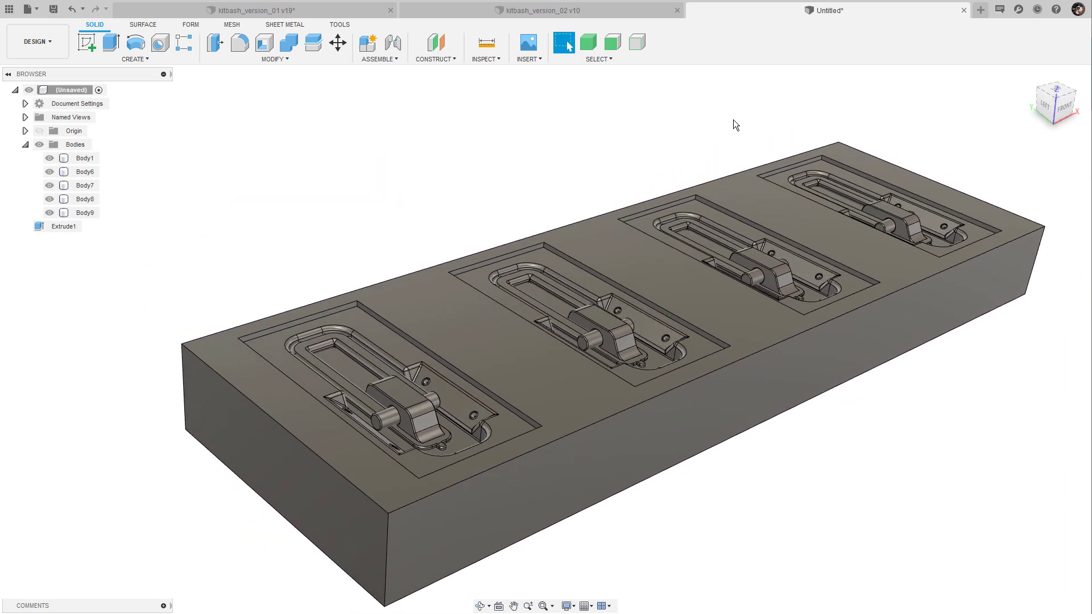
{"action": "key", "text": "e"}
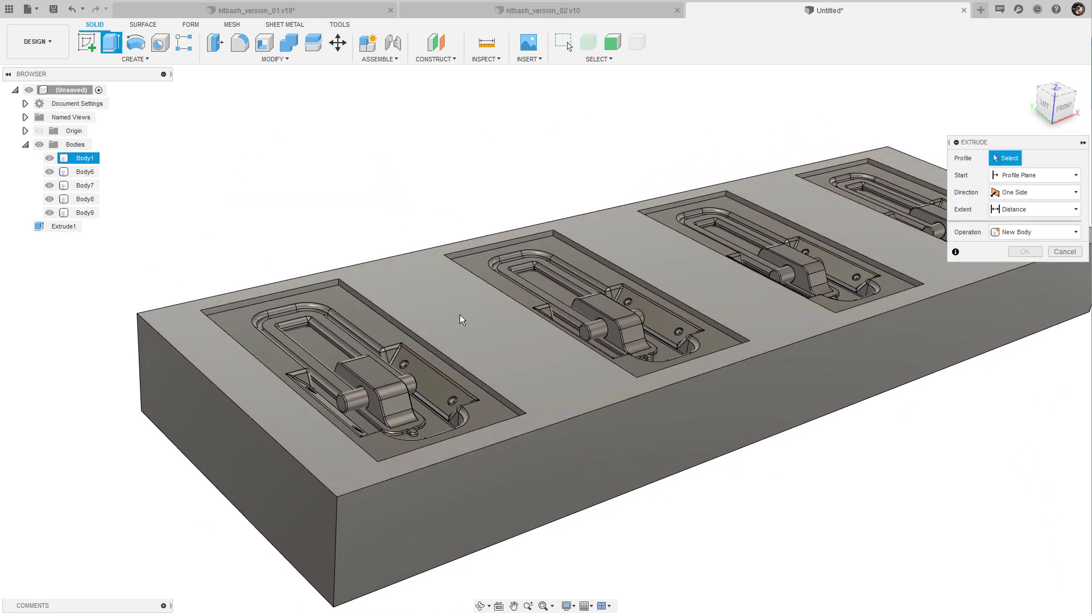
{"action": "left_click", "coordinate": [462, 316]}
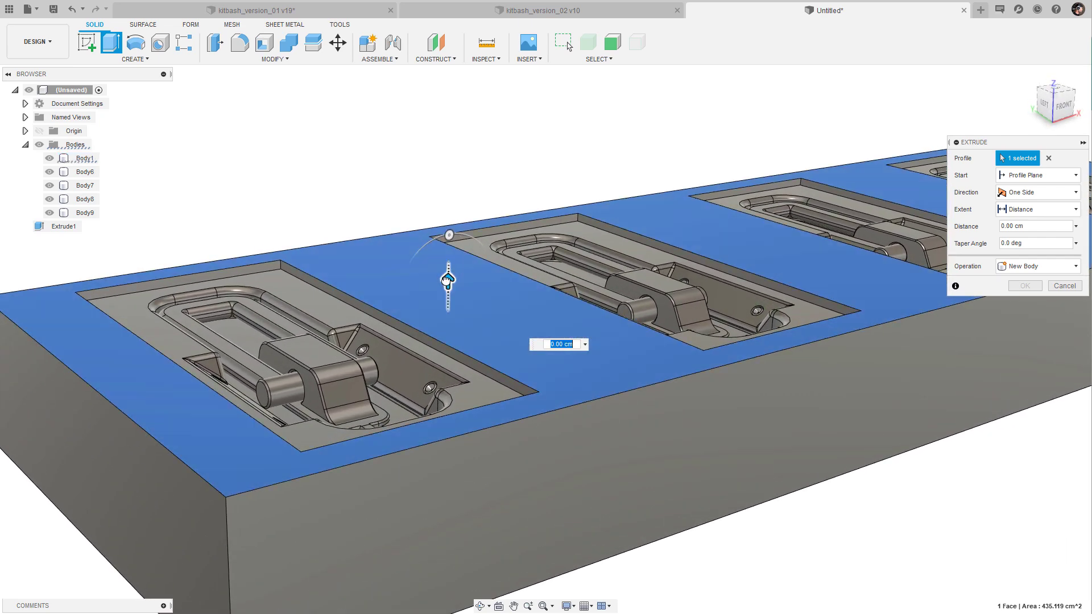
{"action": "mouse_move", "coordinate": [444, 280]}
{"action": "left_mouse_down"}
{"action": "mouse_move", "coordinate": [443, 267]}
{"action": "mouse_move", "coordinate": [433, 288]}
{"action": "left_mouse_up"}
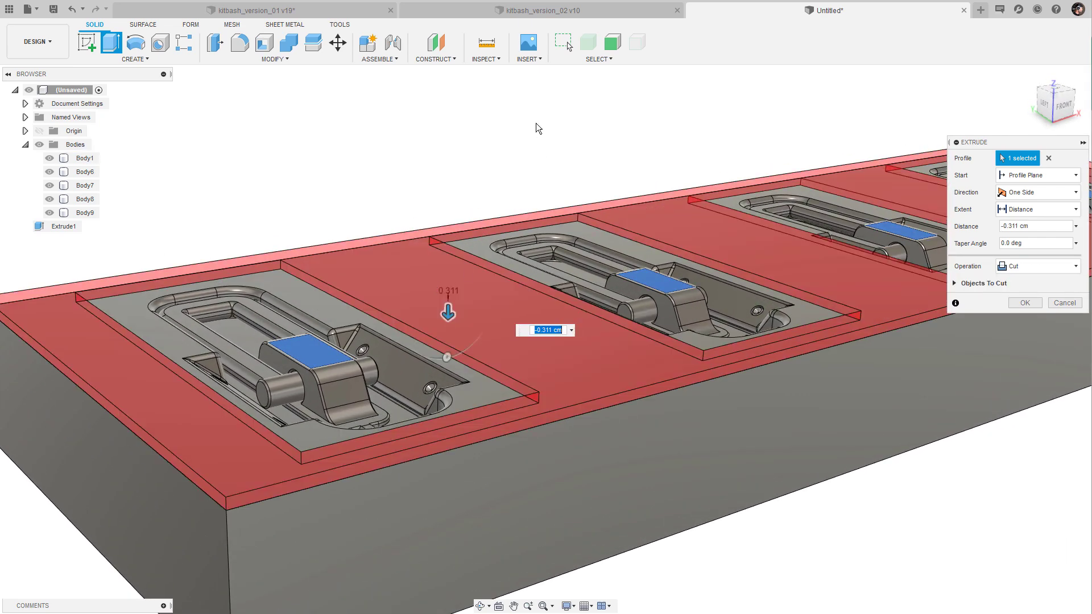
{"action": "scroll", "coordinate": [592, 142], "scroll_direction": "down", "scroll_amount": 3}
{"action": "key", "text": "Return"}
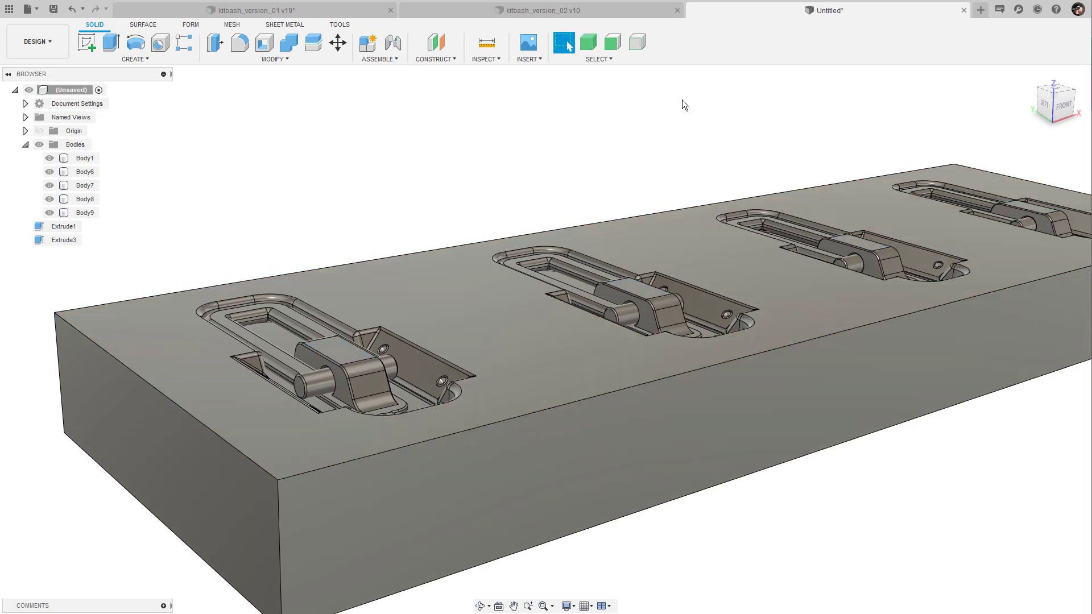
{"action": "scroll", "coordinate": [681, 101], "scroll_direction": "down", "scroll_amount": 3}
{"action": "mouse_move", "coordinate": [685, 101]}
{"action": "middle_mouse_down", "text": "shift"}
{"action": "mouse_move", "coordinate": [712, 107]}
{"action": "mouse_move", "coordinate": [695, 104]}
{"action": "middle_mouse_up", "text": "shift"}
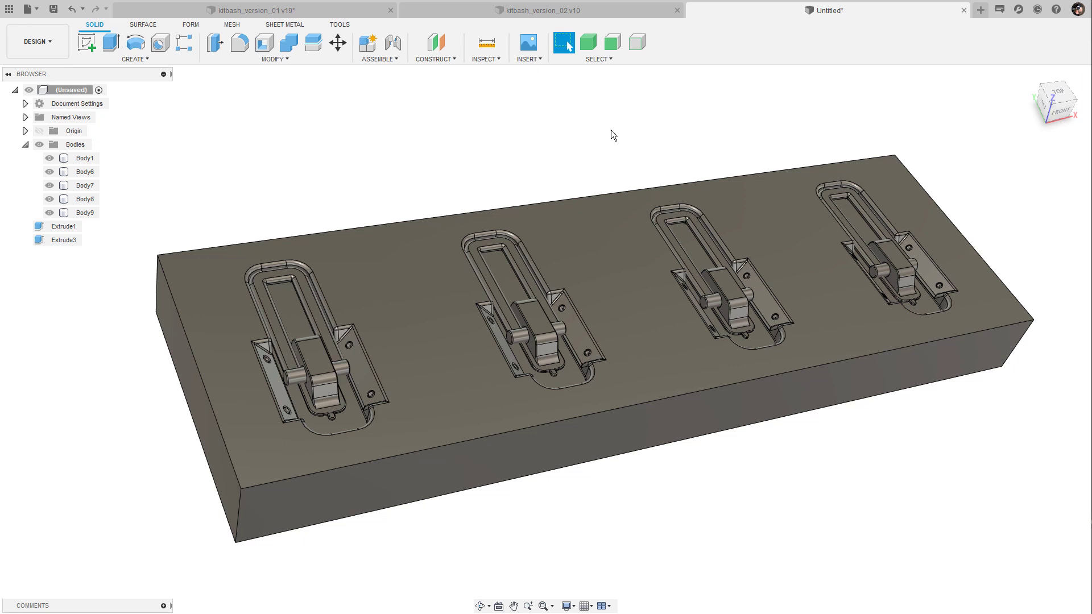
{"action": "mouse_move", "coordinate": [617, 98]}
{"action": "middle_mouse_down", "text": "shift"}
{"action": "mouse_move", "coordinate": [583, 107]}
{"action": "mouse_move", "coordinate": [627, 79]}
{"action": "mouse_move", "coordinate": [598, 108]}
{"action": "mouse_move", "coordinate": [857, 117]}
{"action": "mouse_move", "coordinate": [838, 141]}
{"action": "mouse_move", "coordinate": [827, 122]}
{"action": "middle_mouse_up", "text": "shift"}
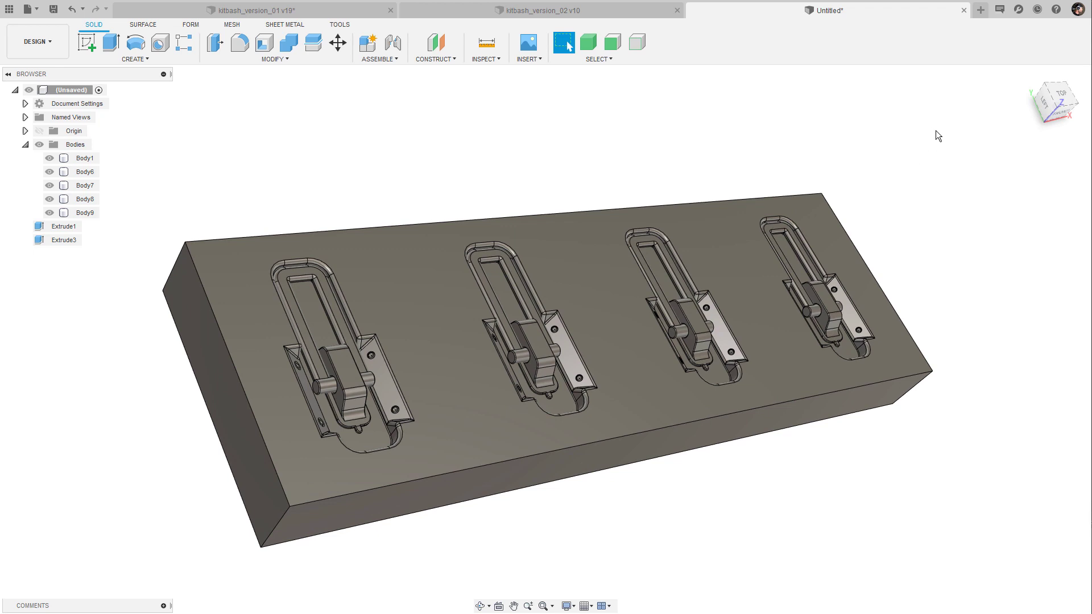
Switch to the kitbash_version_02 design and add a new active component beside the existing round-cap component.
{"action": "left_click", "coordinate": [622, 12]}
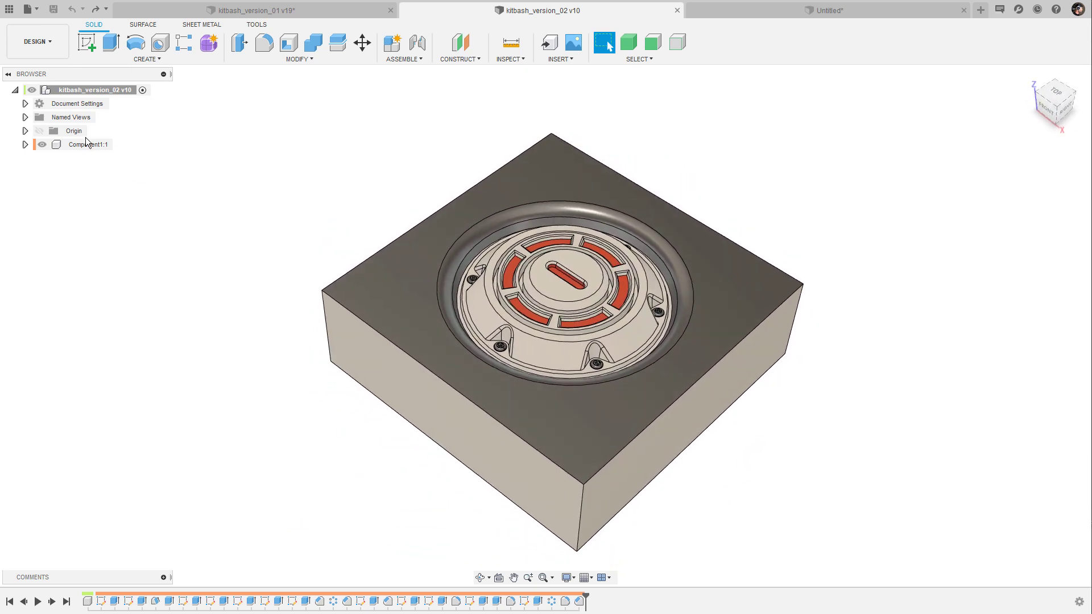
{"action": "left_click", "coordinate": [404, 61]}
{"action": "left_click", "coordinate": [420, 73]}
{"action": "left_click", "coordinate": [1022, 287]}
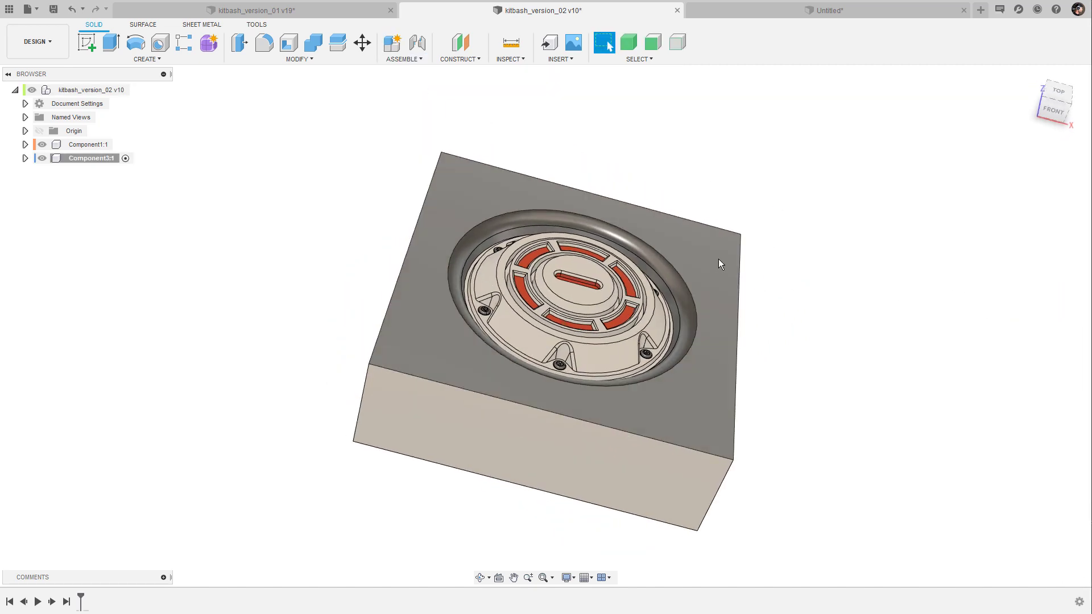
Sketch a center rectangle about 13 cm square on the block's top face, centered on and enclosing the round cap.
{"action": "key", "text": "l"}
{"action": "scroll", "coordinate": [489, 364], "scroll_direction": "down", "scroll_amount": 3}
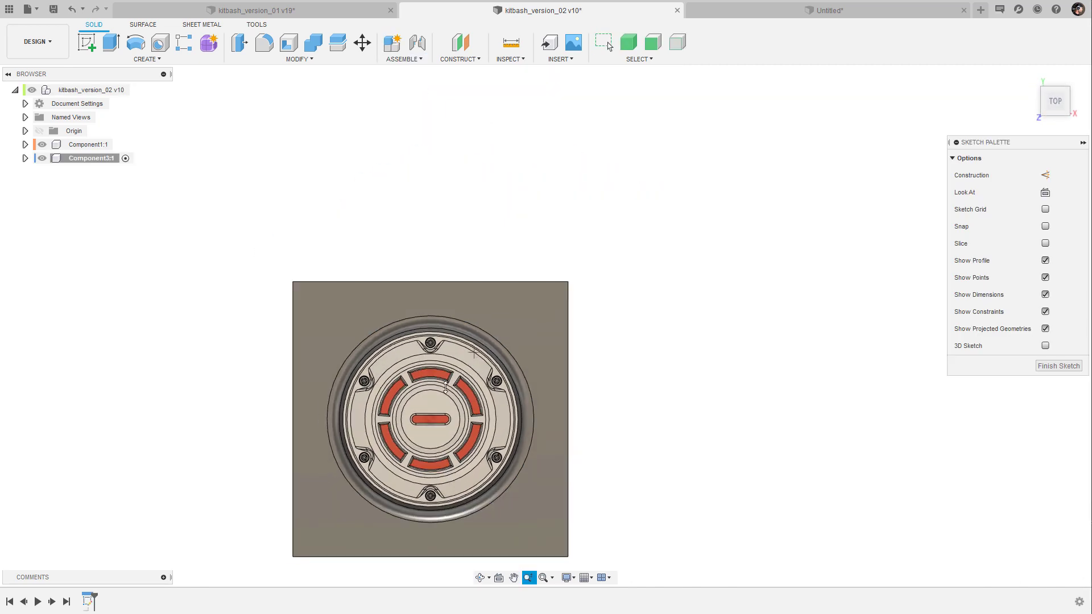
{"action": "middle_click_drag", "start_coordinate": [437, 392], "coordinate": [601, 279]}
{"action": "scroll", "coordinate": [601, 278], "scroll_direction": "up", "scroll_amount": 1}
{"action": "scroll", "coordinate": [601, 276], "scroll_direction": "up", "scroll_amount": 2}
{"action": "middle_click_drag", "start_coordinate": [650, 241], "coordinate": [613, 261]}
{"action": "key", "text": "s"}
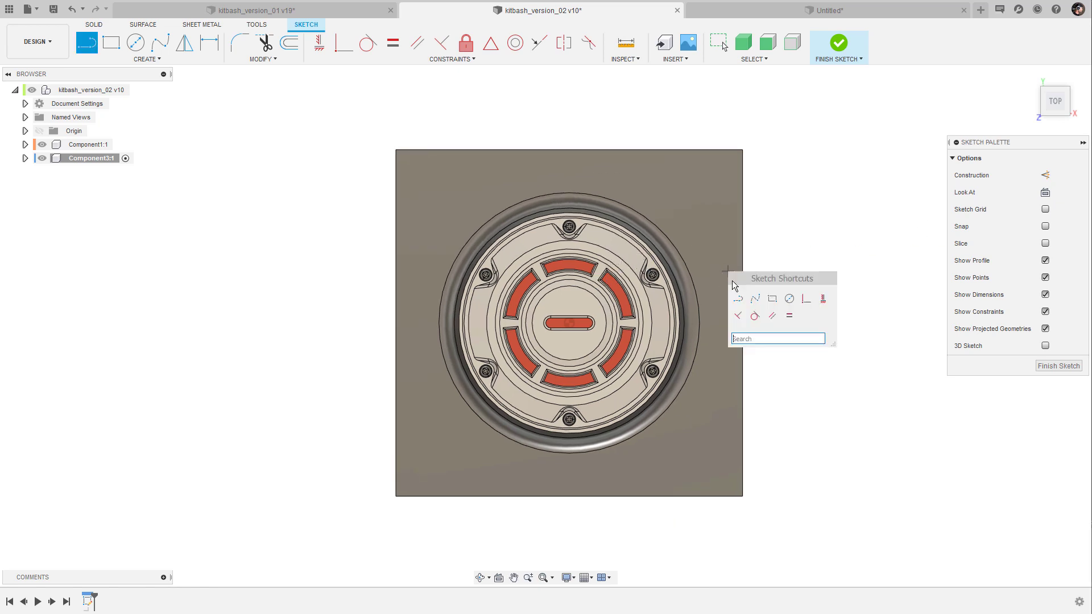
{"action": "key", "text": "r"}
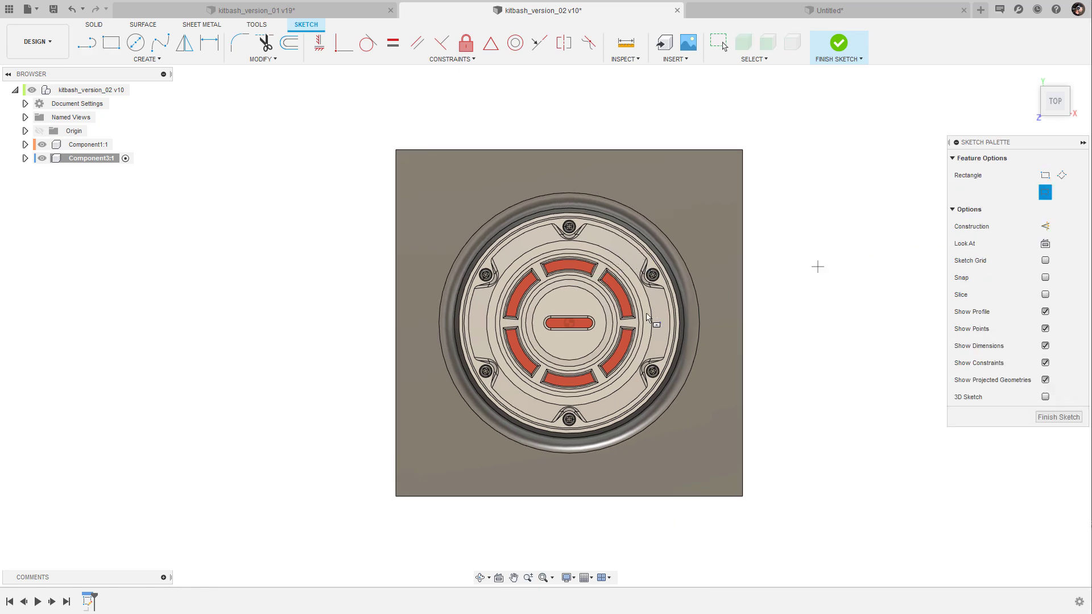
{"action": "left_click", "coordinate": [425, 182]}
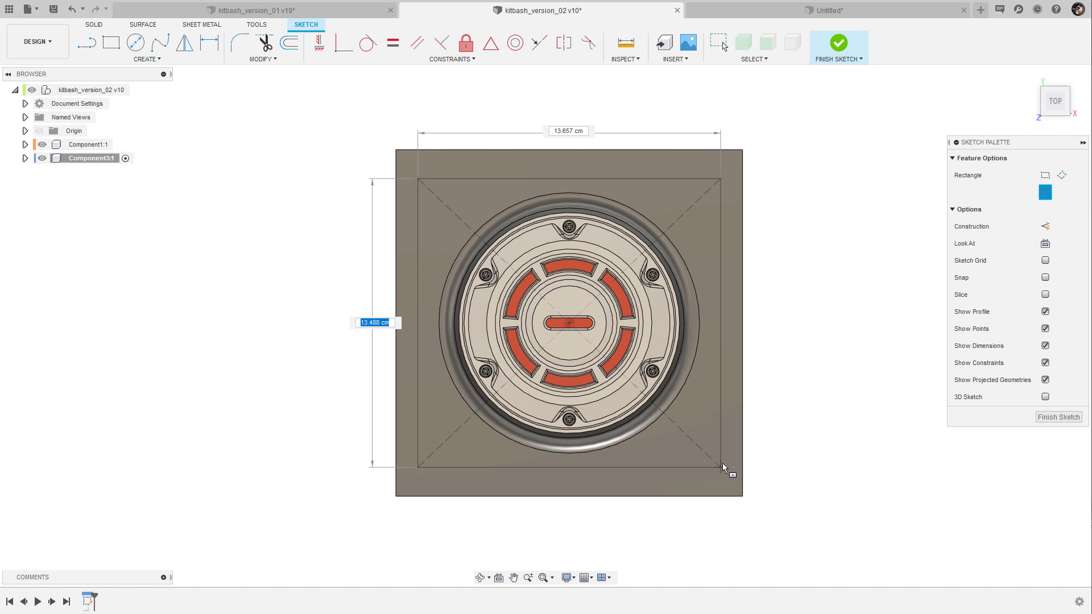
{"action": "left_click", "coordinate": [716, 465]}
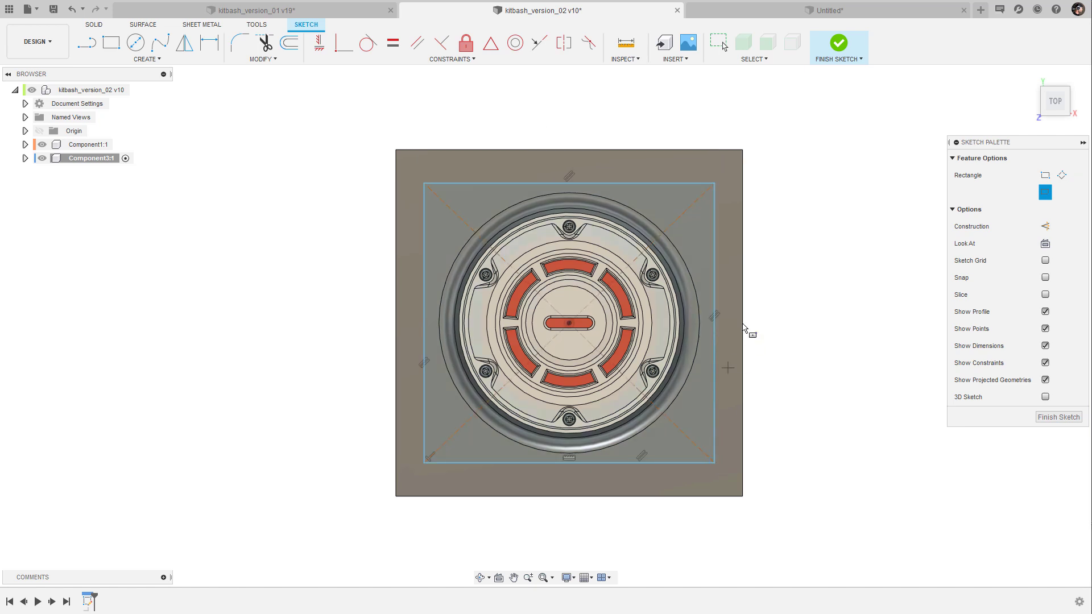
Extrude the square profile to two sides, 1.20 cm upward and 2.40 cm downward, as a new body.
{"action": "key", "text": "e"}
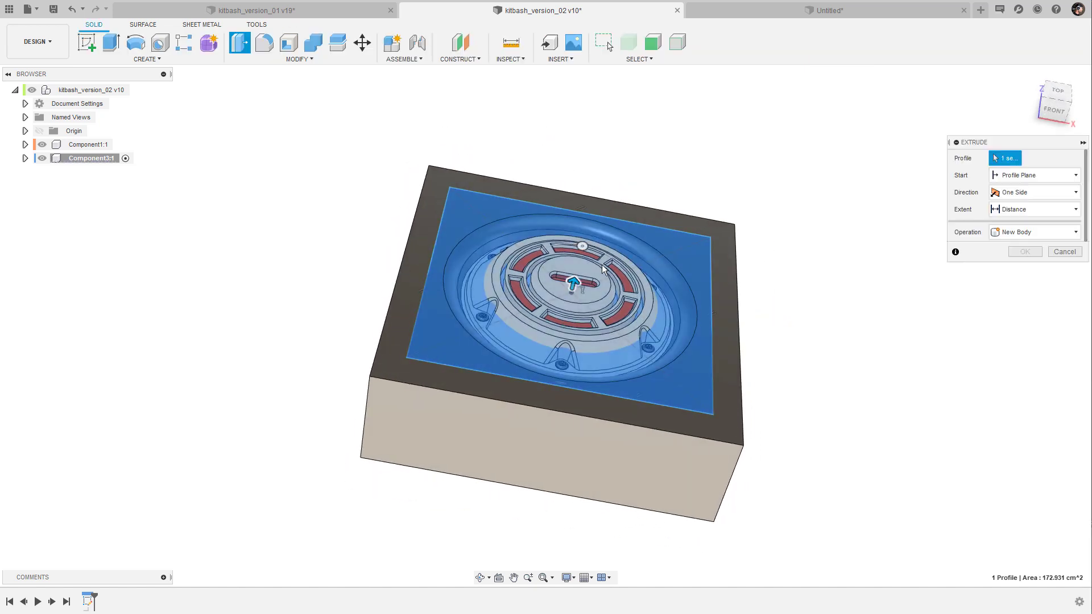
{"action": "left_click_drag", "start_coordinate": [572, 291], "coordinate": [575, 271]}
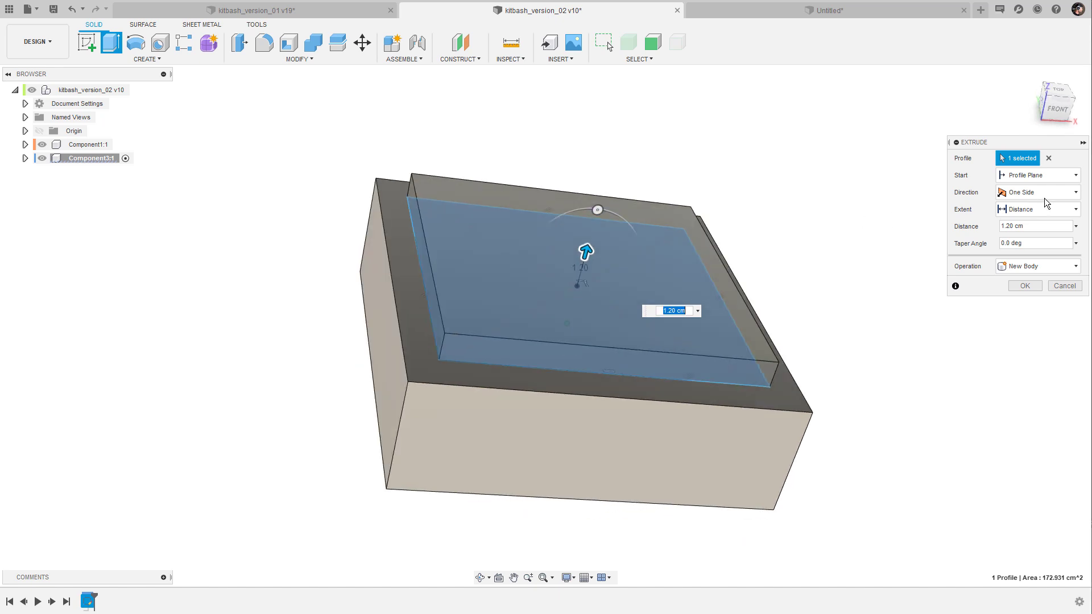
{"action": "left_click", "coordinate": [1039, 193]}
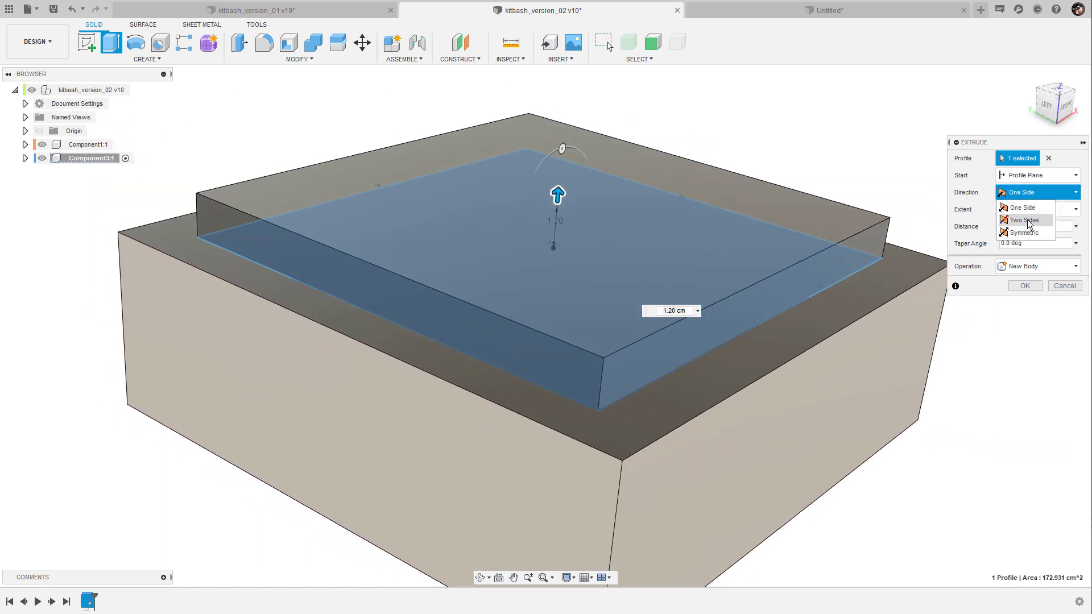
{"action": "left_click", "coordinate": [1028, 223]}
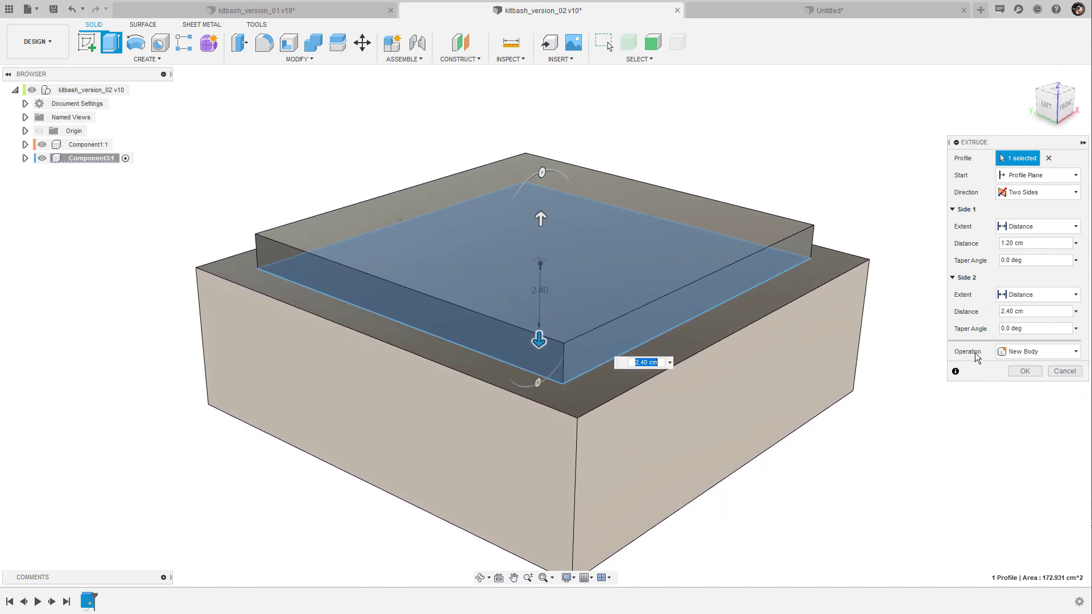
{"action": "left_click", "coordinate": [1022, 375]}
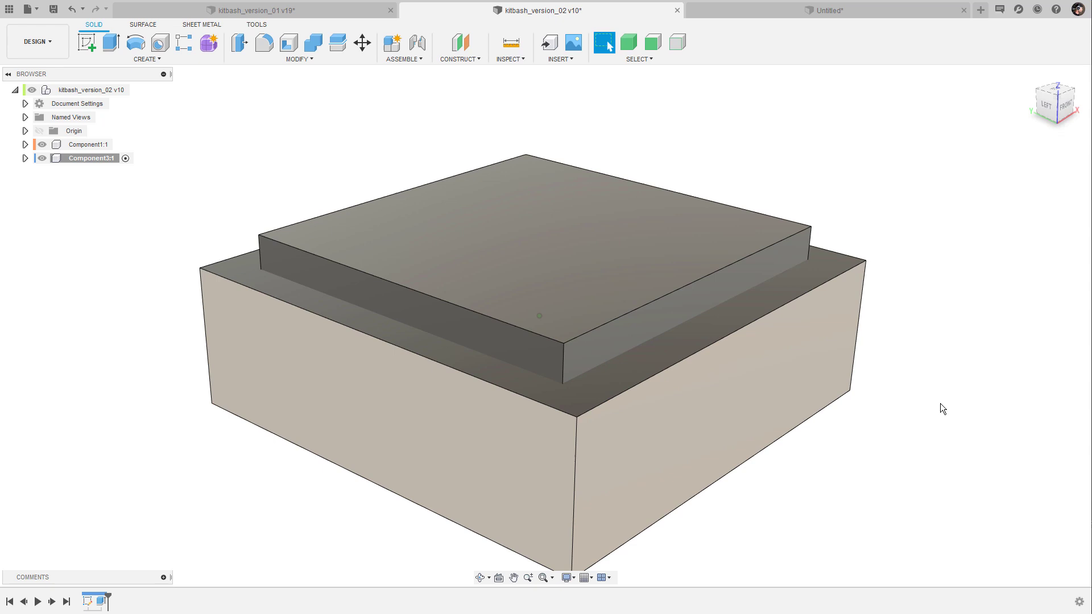
Combine with the Cut operation, using the new slab as target and the original block as tool body, keeping the tool body.
{"action": "key", "text": "shift+c"}
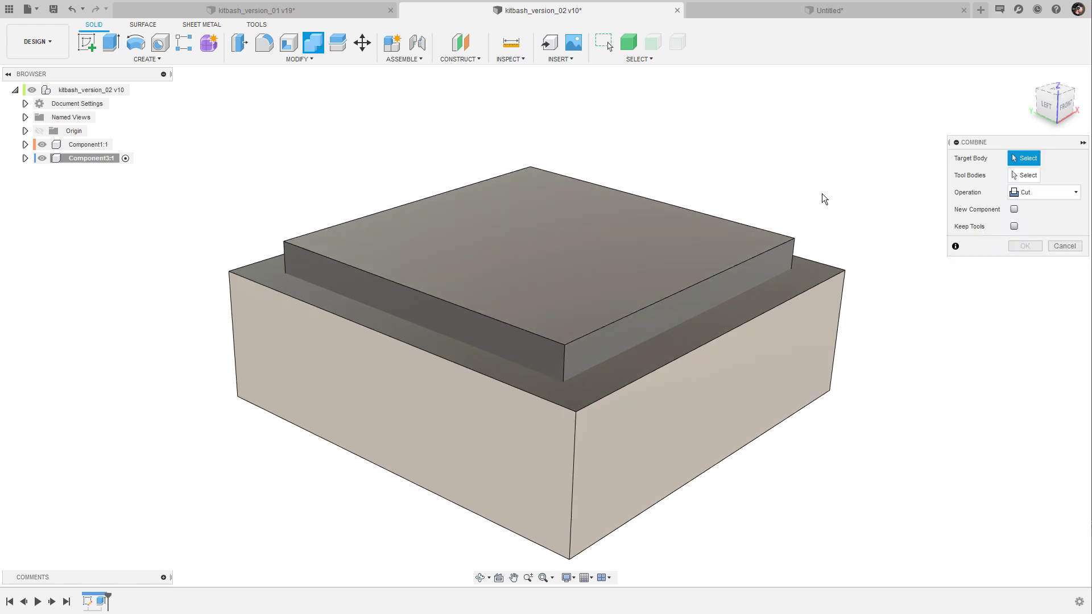
{"action": "left_click", "coordinate": [721, 265]}
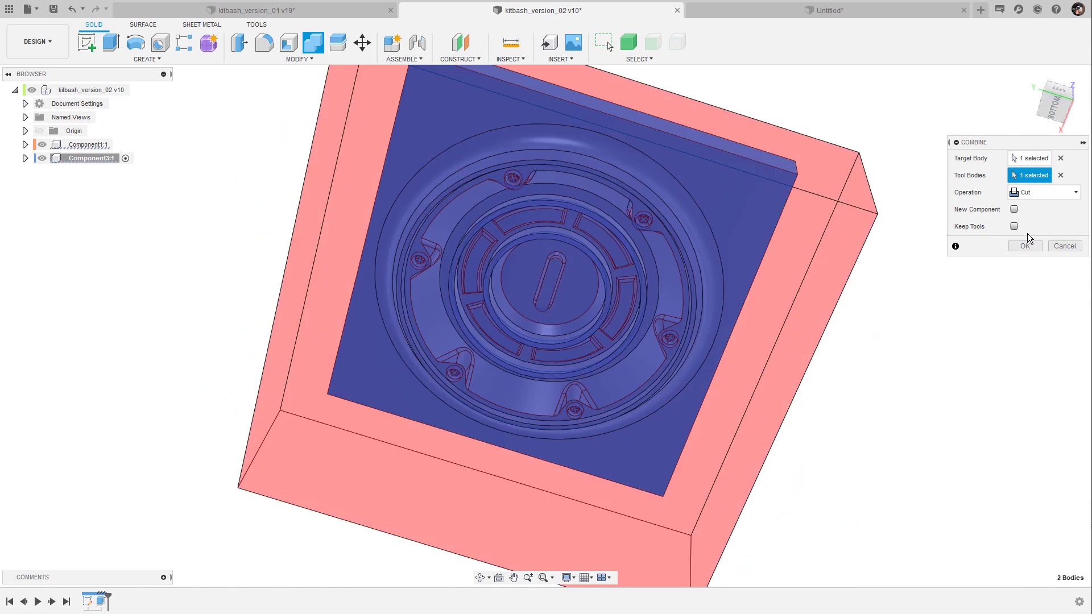
{"action": "middle_click_drag", "start_coordinate": [1026, 233], "coordinate": [905, 238], "text": "shift"}
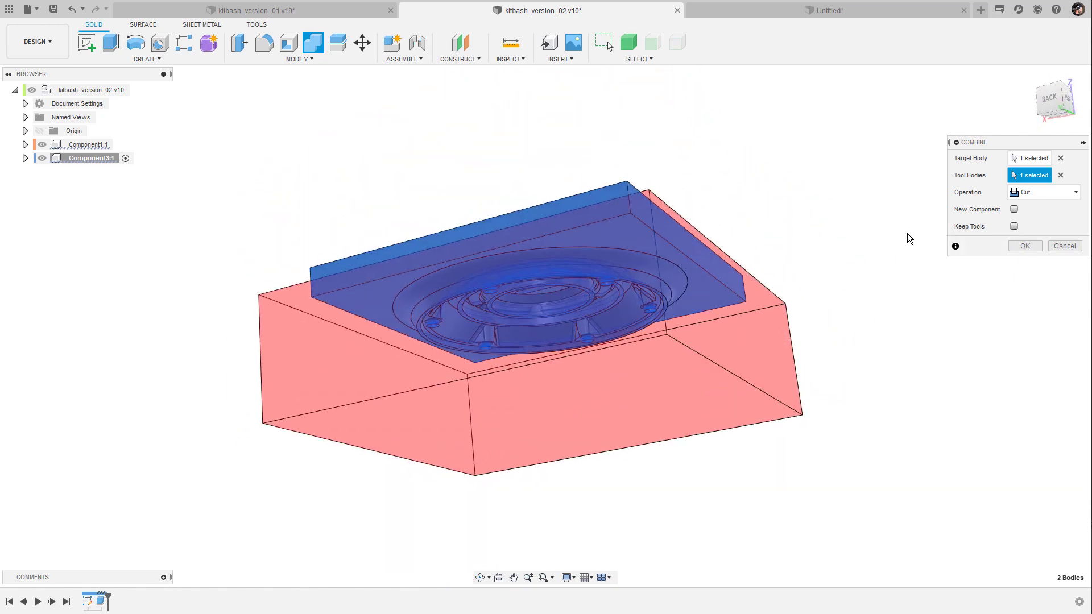
{"action": "left_click", "coordinate": [1024, 246]}
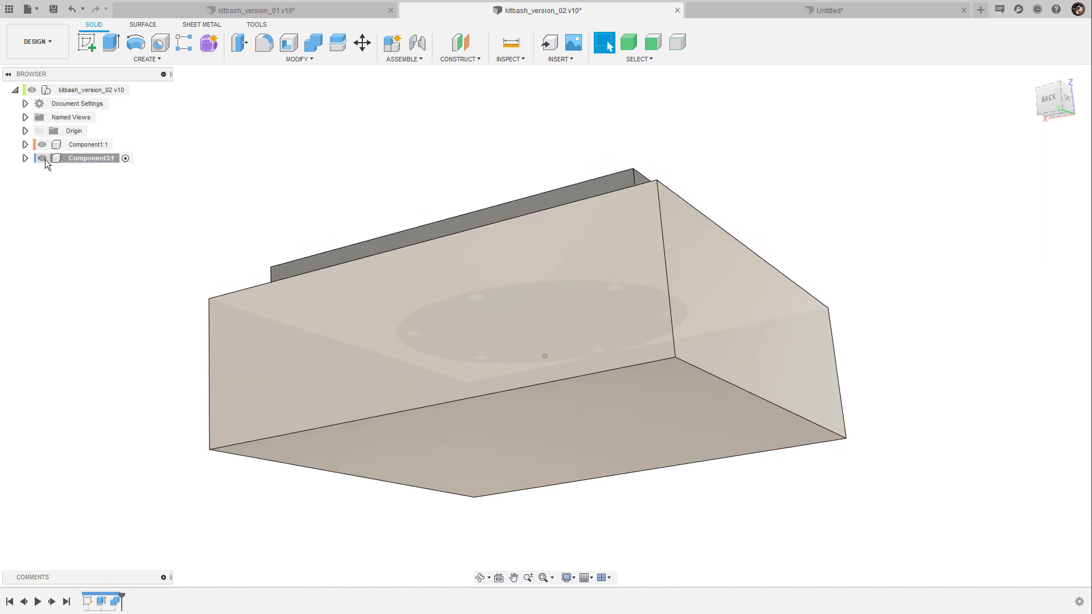
Hide the original block's component and copy the cut slab body, Body1, from the new component.
{"action": "left_click", "coordinate": [43, 144]}
{"action": "middle_click_drag", "start_coordinate": [534, 161], "coordinate": [877, 204], "text": "shift"}
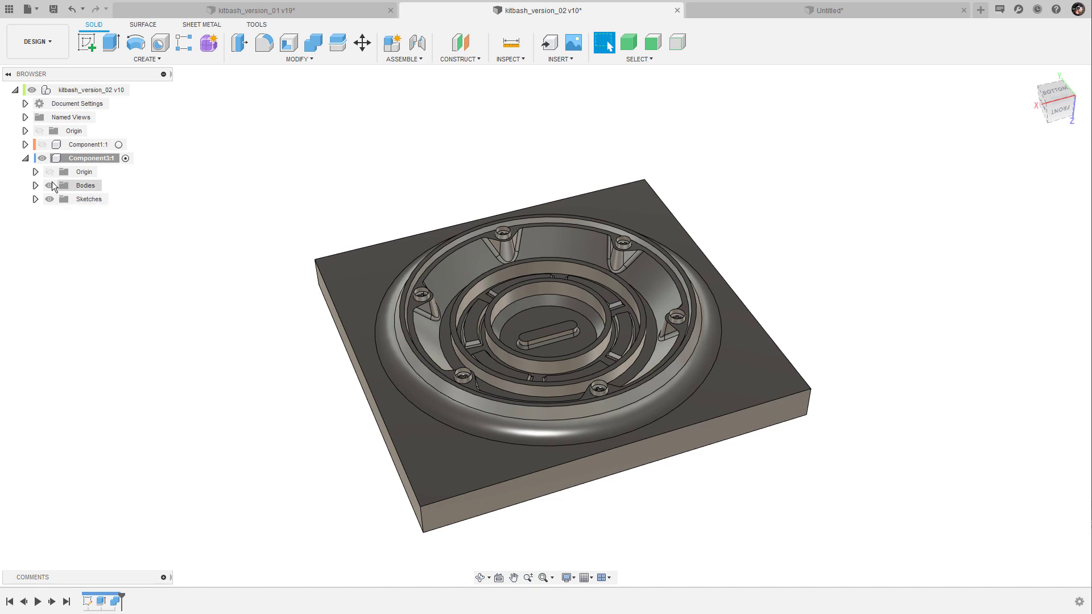
{"action": "left_click", "coordinate": [35, 186]}
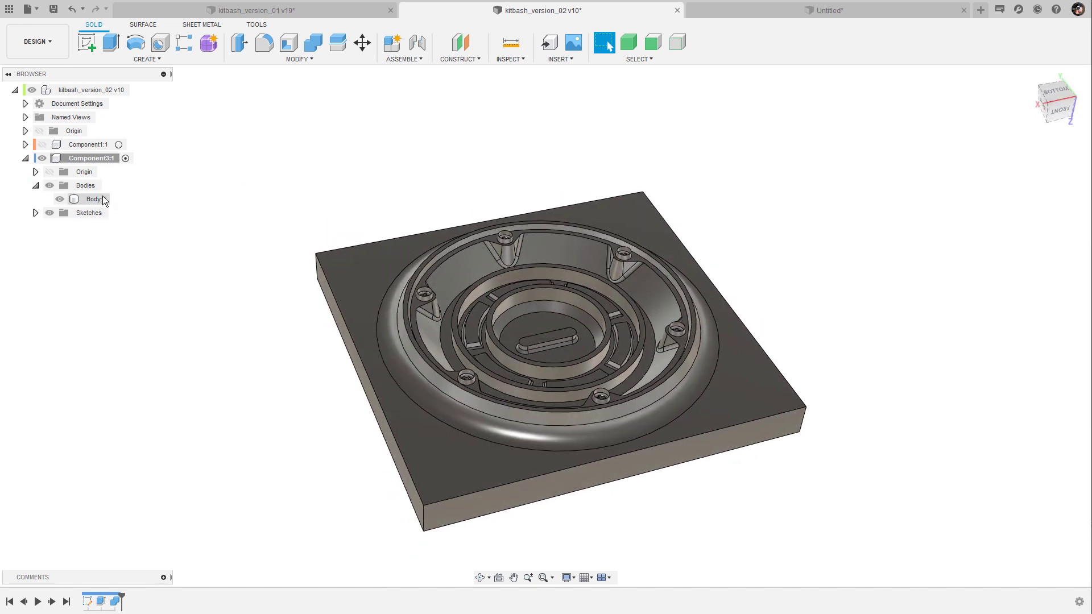
{"action": "left_click", "coordinate": [93, 199]}
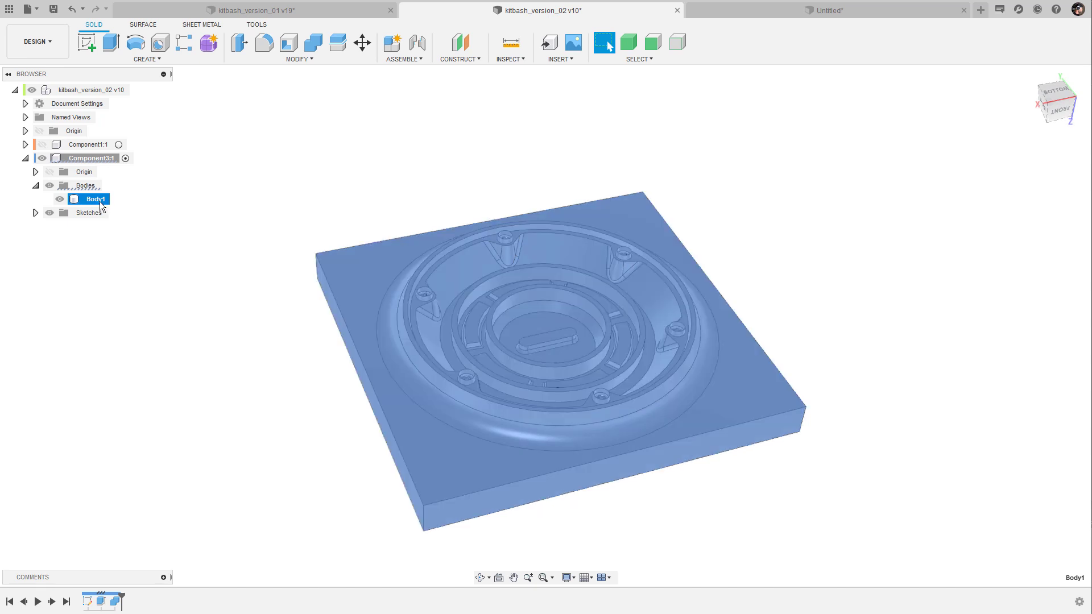
{"action": "left_click", "coordinate": [823, 204]}
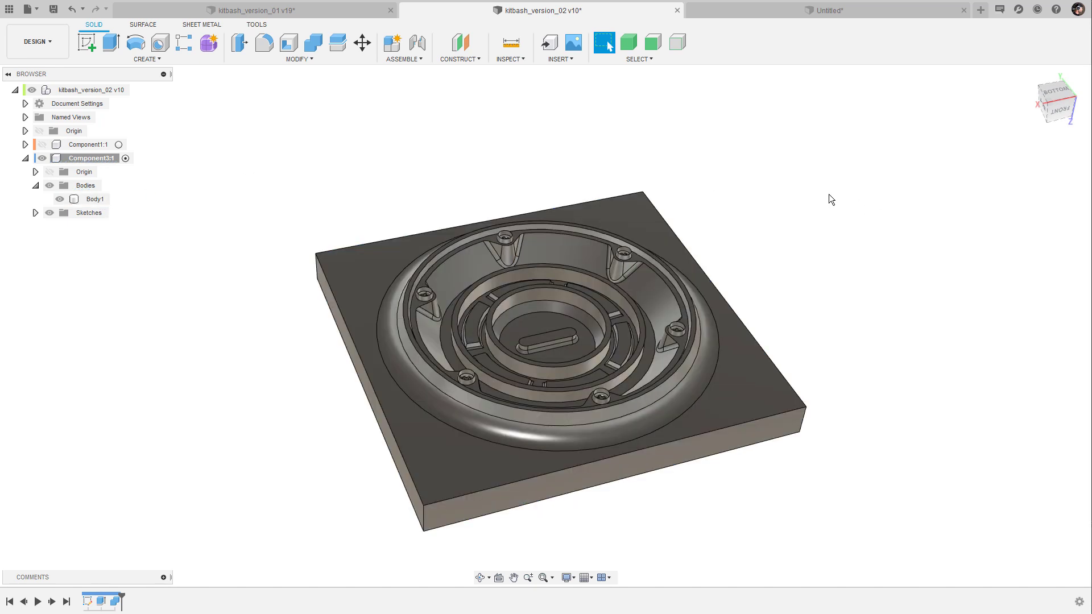
Create a new design and add an active internal standard component named Component1.
{"action": "key", "text": "ctrl+n"}
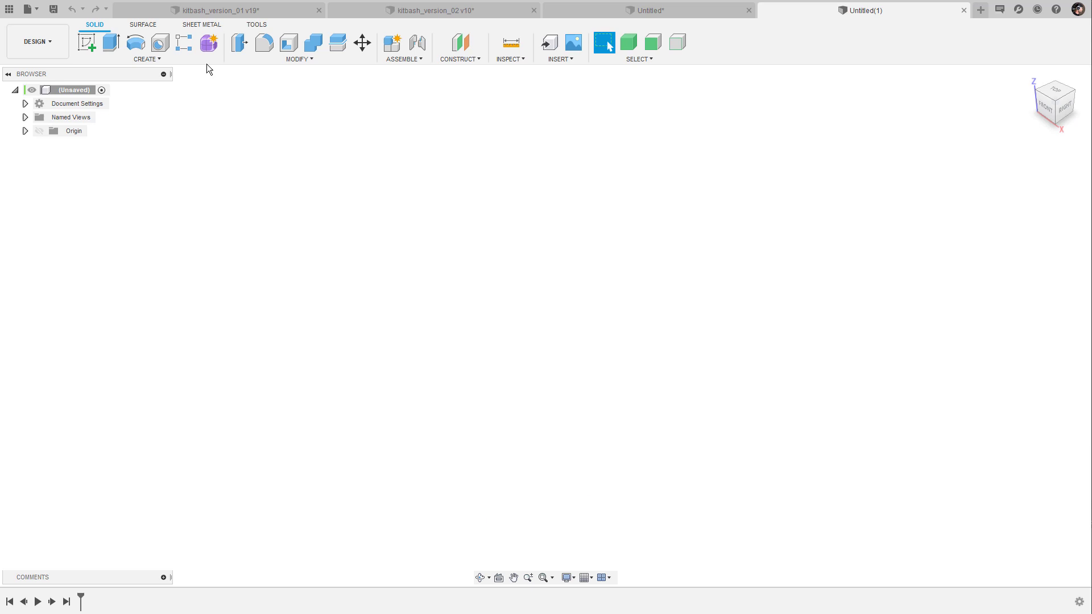
{"action": "left_click", "coordinate": [197, 61]}
{"action": "left_click", "coordinate": [420, 60]}
{"action": "left_click", "coordinate": [416, 73]}
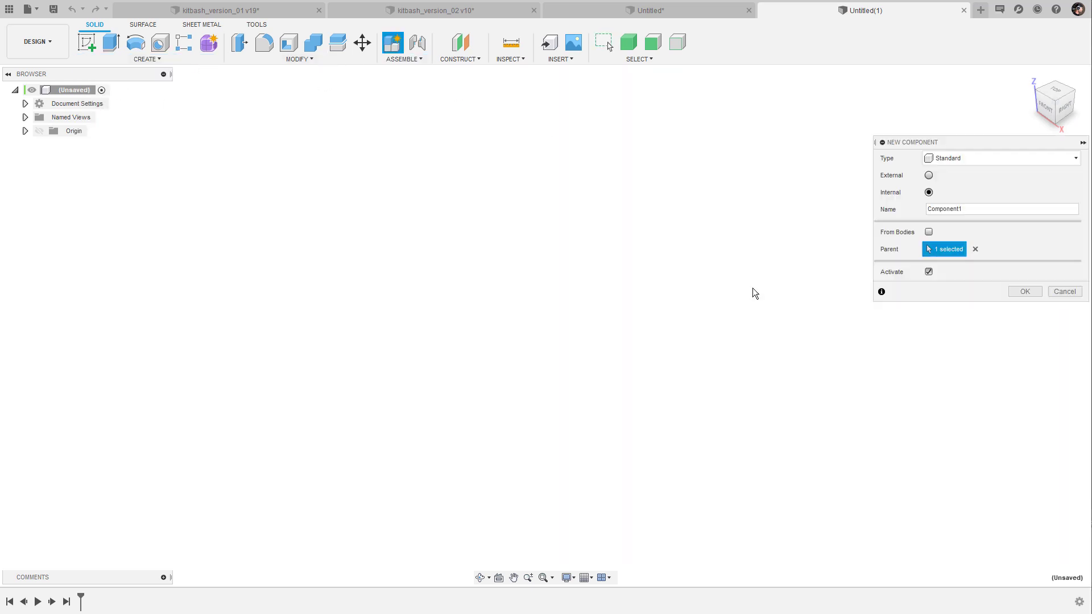
{"action": "left_click", "coordinate": [1024, 292]}
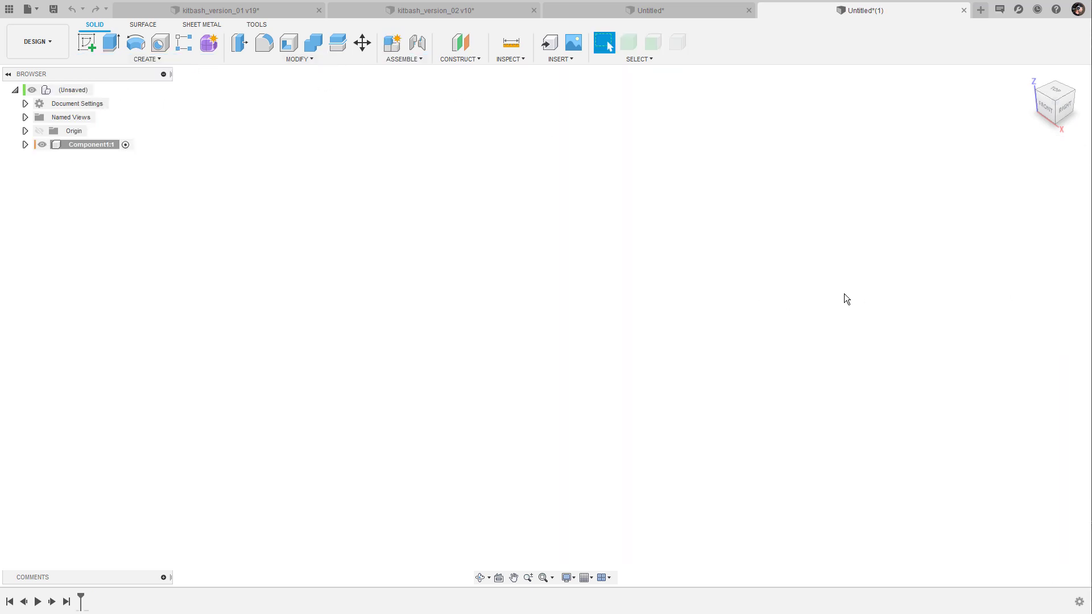
Turn off design history capture for the new design and accept the removal of its timeline.
{"action": "left_click", "coordinate": [1074, 606]}
{"action": "left_click", "coordinate": [1039, 555]}
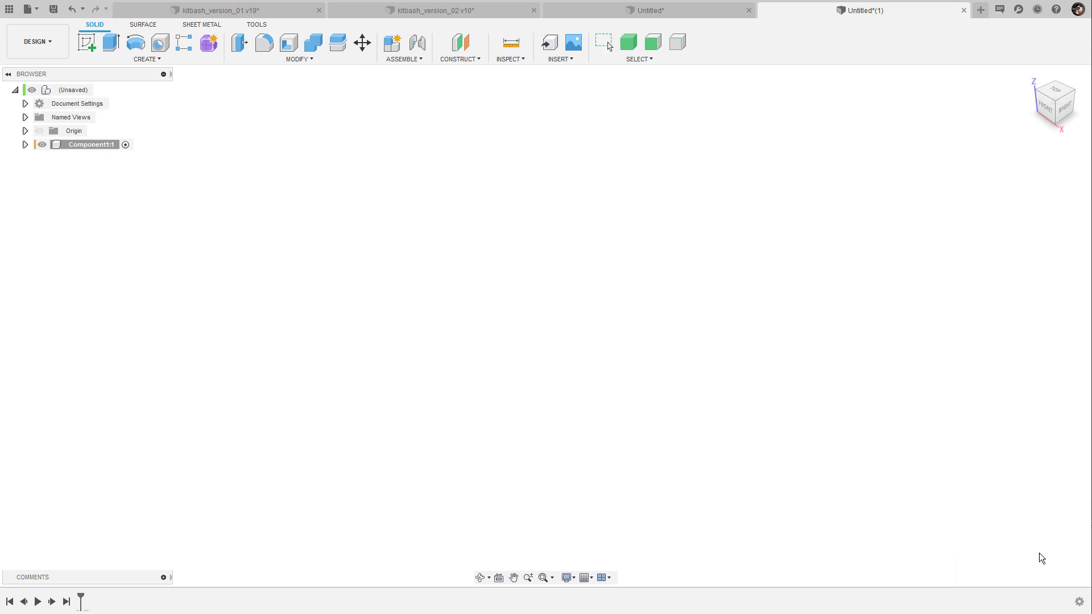
{"action": "left_click", "coordinate": [575, 316]}
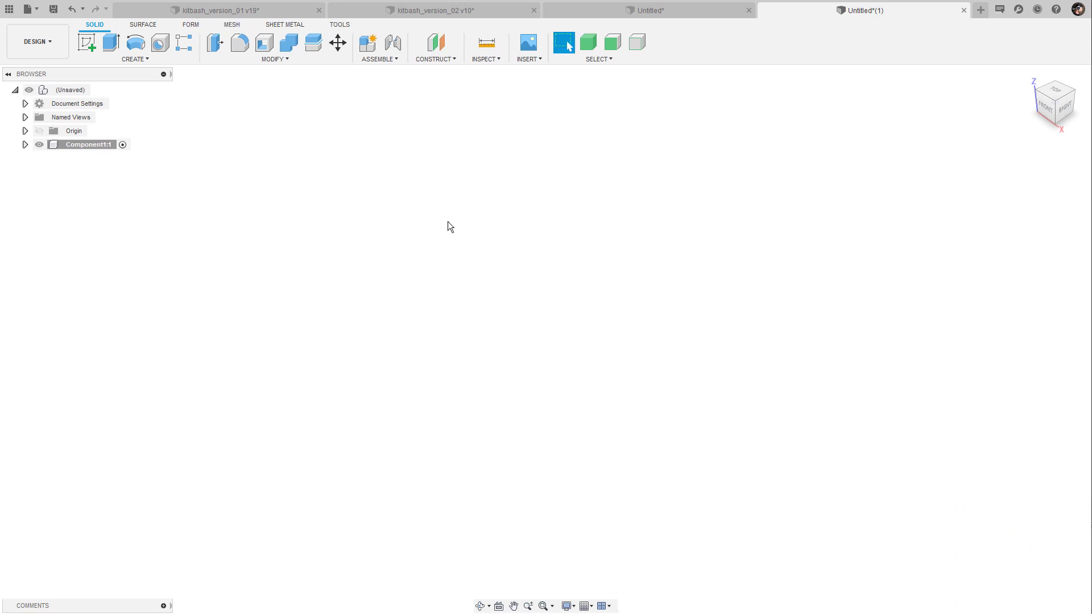
Create a solid box as a new body on the horizontal origin plane, about 30.4 cm long and roughly half as wide.
{"action": "left_click", "coordinate": [162, 59]}
{"action": "left_click", "coordinate": [129, 223]}
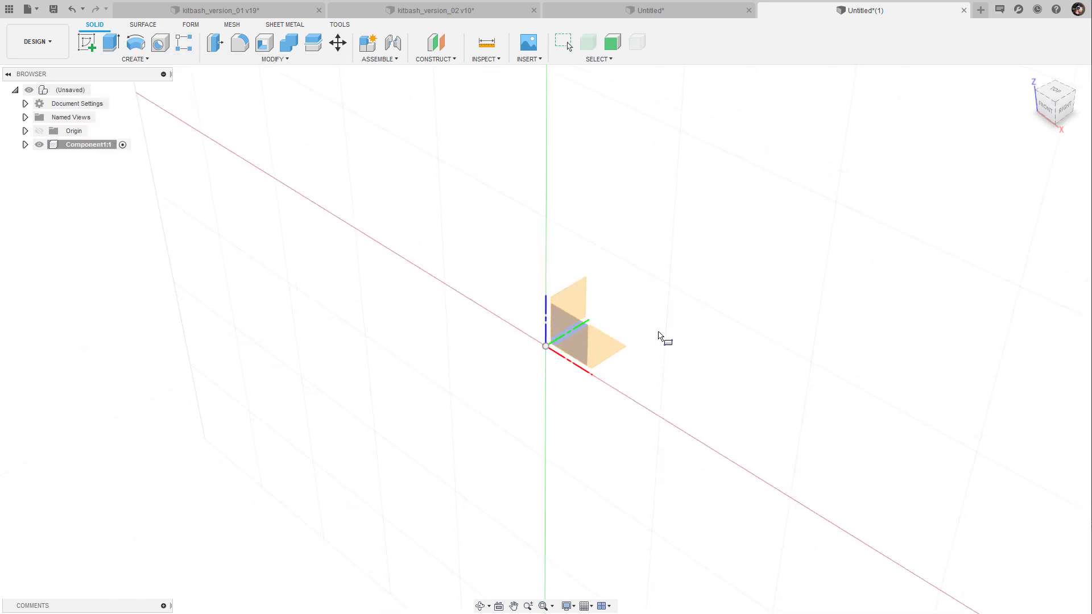
{"action": "left_click", "coordinate": [606, 359]}
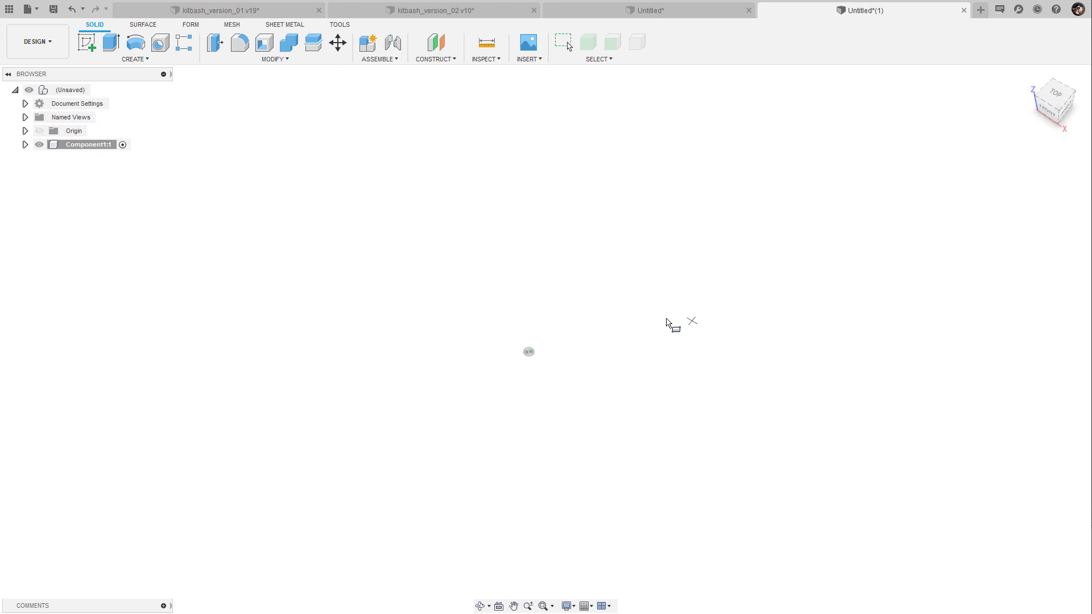
{"action": "left_click", "coordinate": [386, 201]}
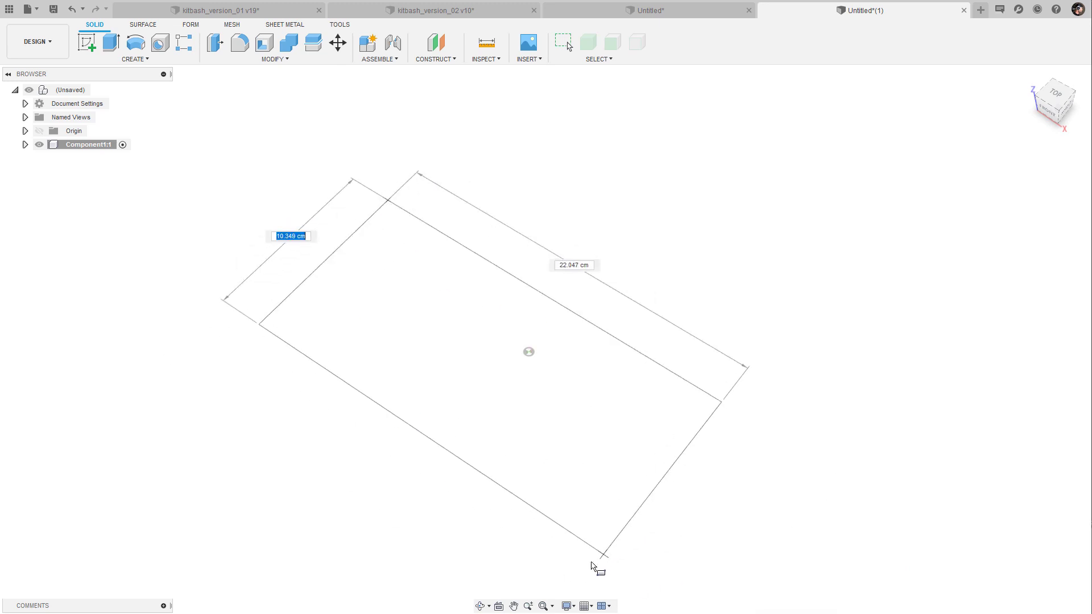
{"action": "left_click", "coordinate": [604, 585]}
{"action": "left_click_drag", "start_coordinate": [685, 418], "coordinate": [824, 447]}
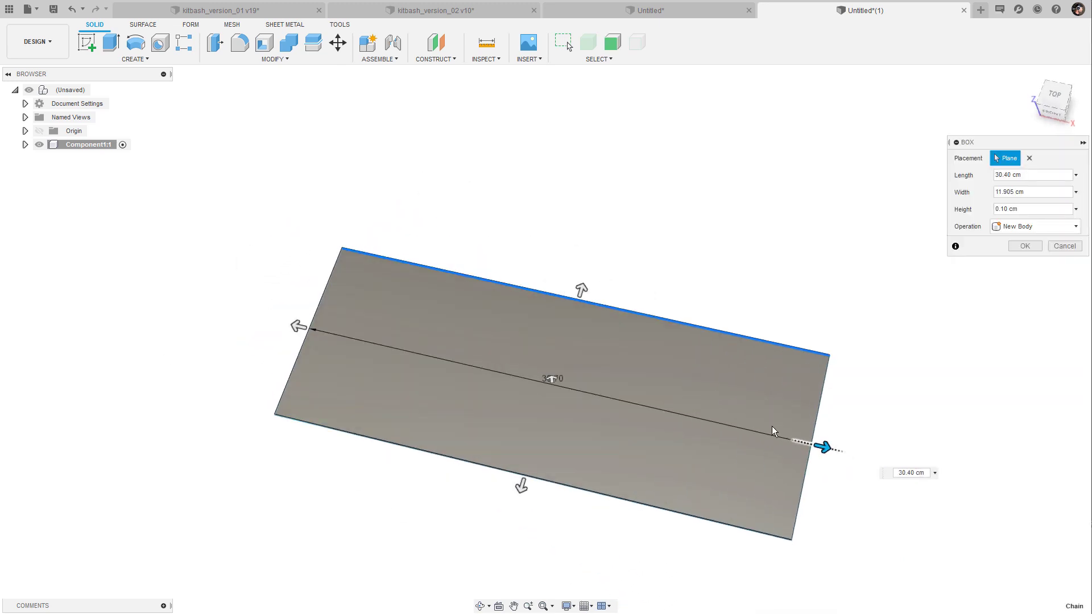
{"action": "left_click_drag", "start_coordinate": [582, 291], "coordinate": [591, 263]}
{"action": "left_click_drag", "start_coordinate": [560, 376], "coordinate": [573, 275]}
{"action": "left_click", "coordinate": [1024, 245]}
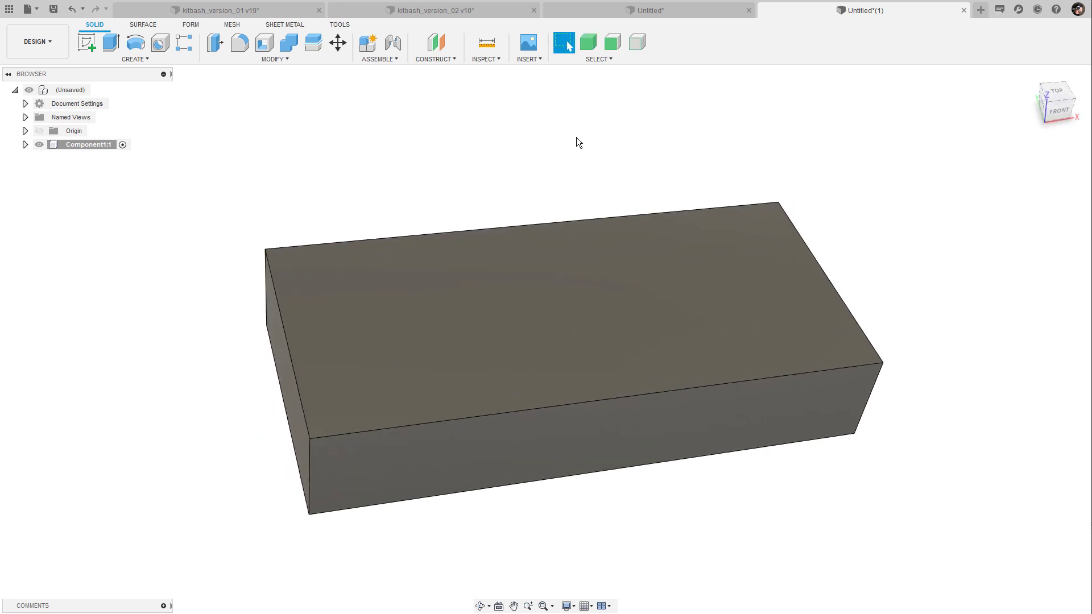
Paste the copied slab body into the component and raise it 8.00 cm in Z above the box.
{"action": "key", "text": "ctrl+v"}
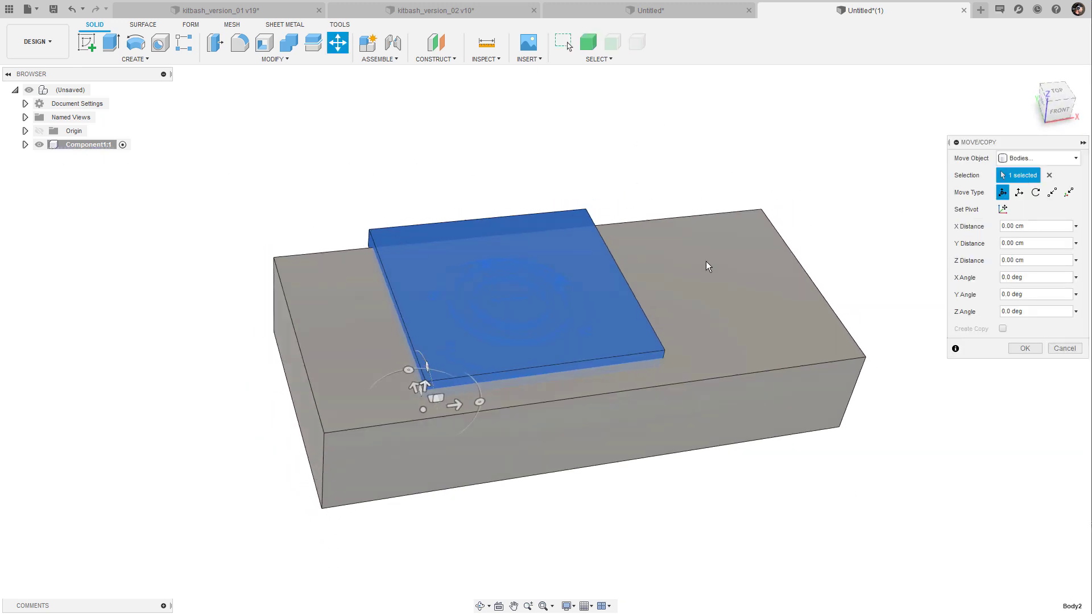
{"action": "left_click_drag", "start_coordinate": [452, 383], "coordinate": [466, 215]}
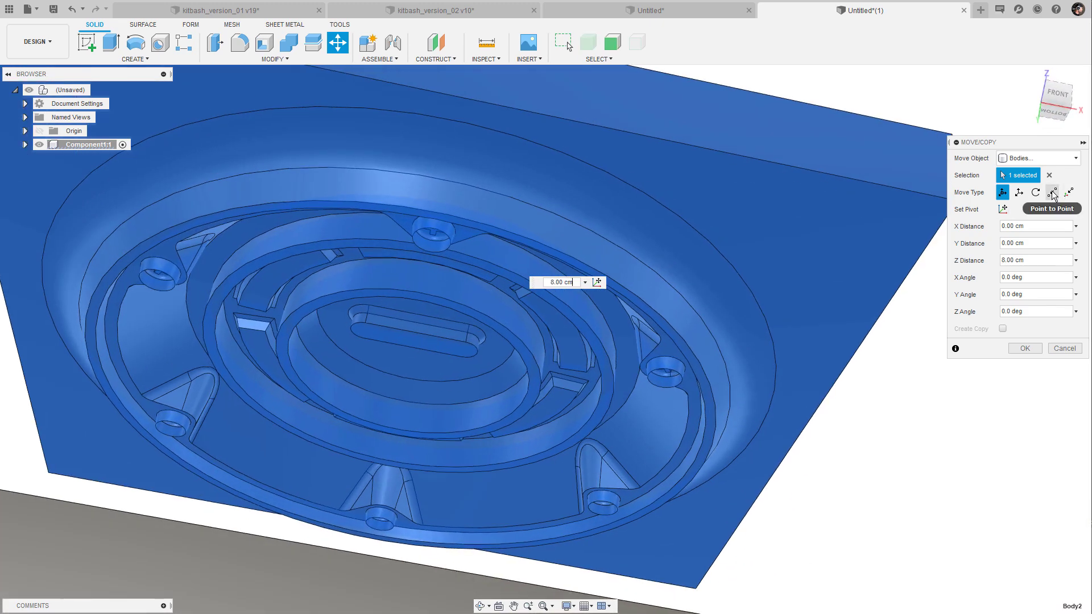
Move the slab point to point from the centre of its round cap's slotted face to the centre of the box's top face.
{"action": "left_click", "coordinate": [1052, 195]}
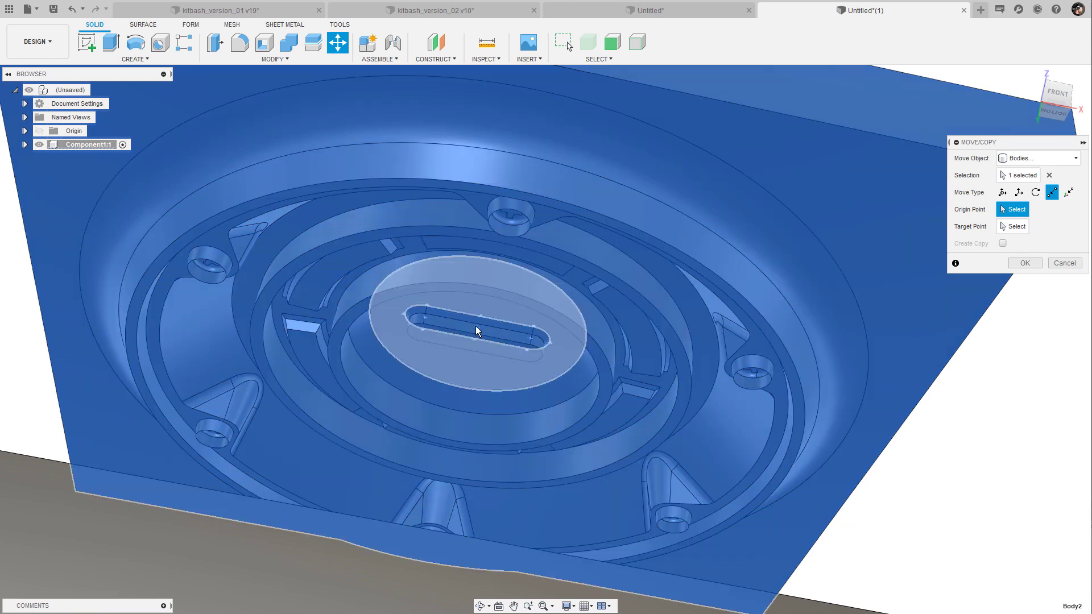
{"action": "left_click", "coordinate": [496, 335]}
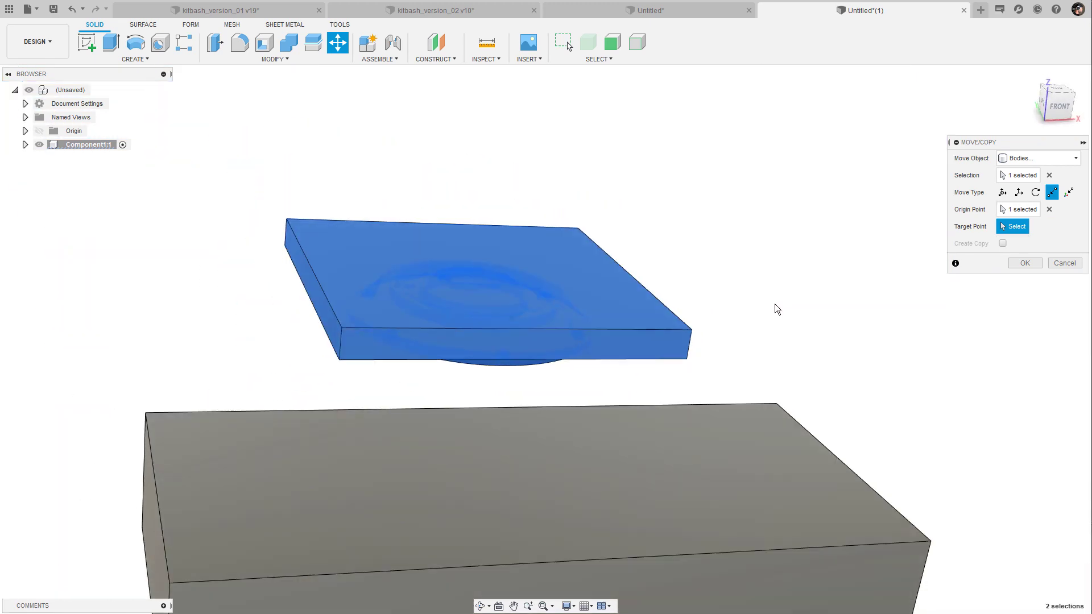
{"action": "middle_click_drag", "start_coordinate": [676, 336], "coordinate": [559, 368], "text": "shift"}
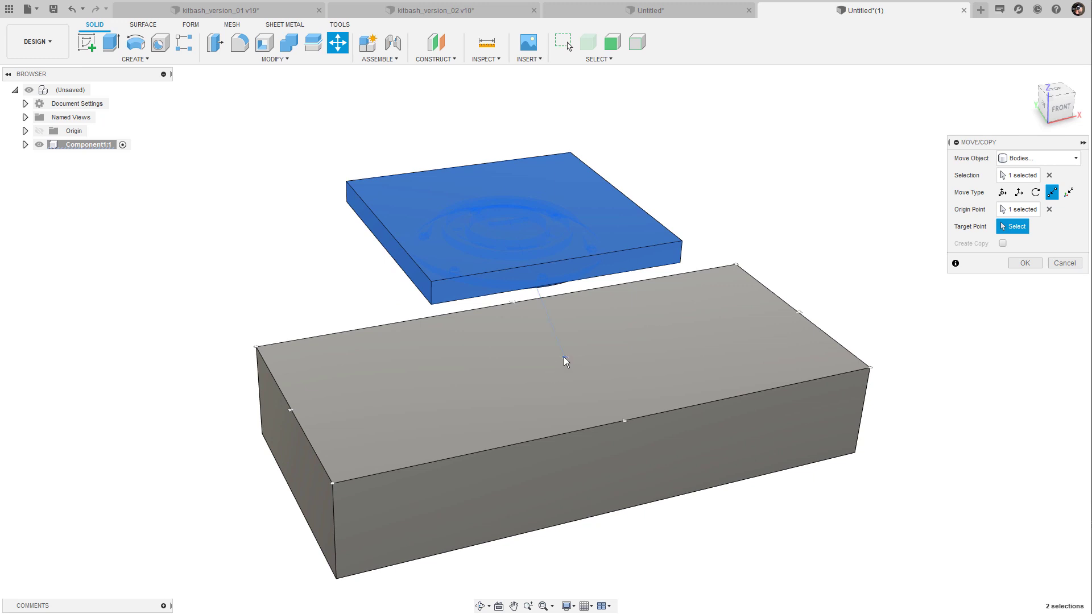
{"action": "left_click", "coordinate": [564, 358]}
{"action": "middle_click_drag", "start_coordinate": [726, 251], "coordinate": [790, 205], "text": "shift"}
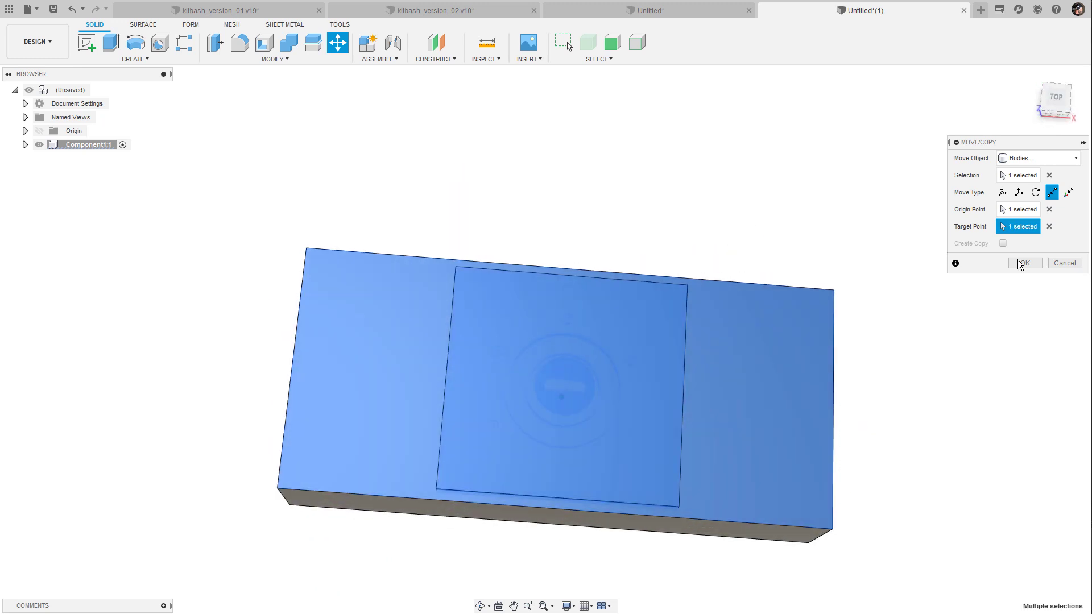
Shift the slab -7.70 cm in X with a free move so it sits over one half of the box.
{"action": "left_click", "coordinate": [1003, 192]}
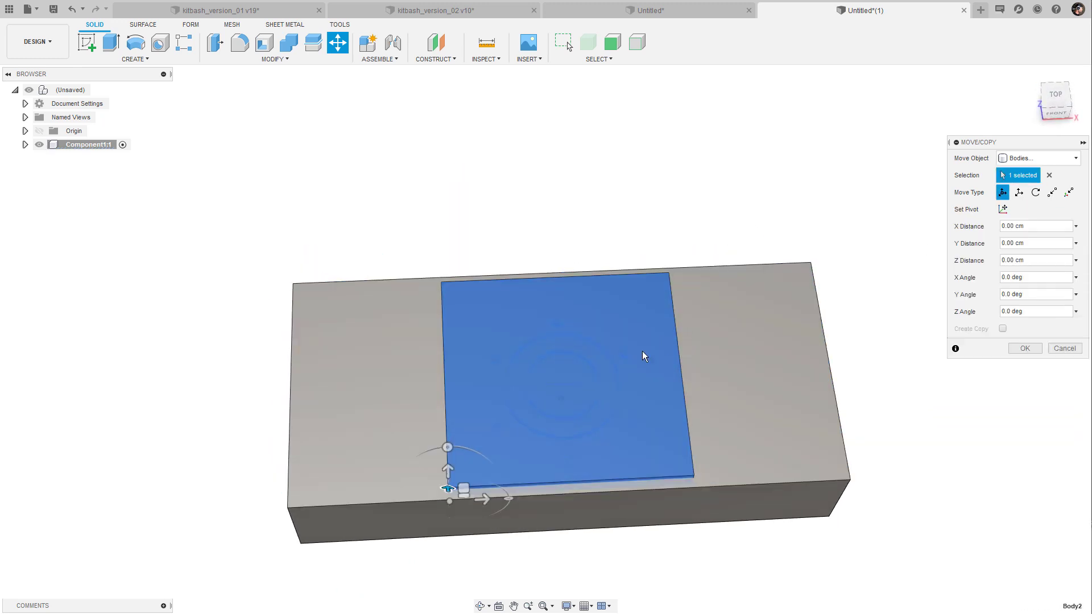
{"action": "left_click_drag", "start_coordinate": [483, 513], "coordinate": [346, 520]}
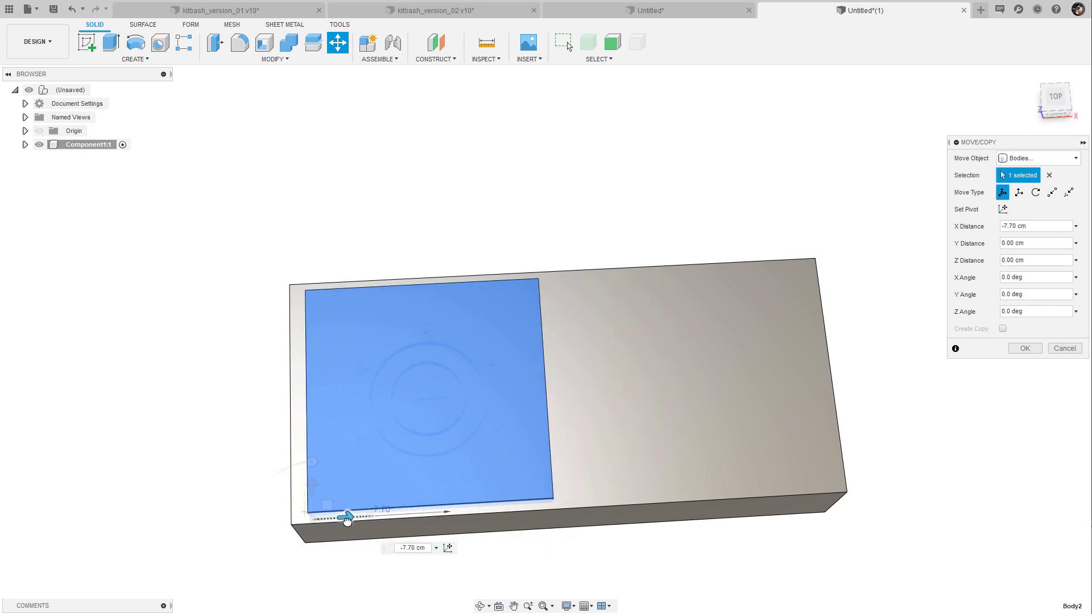
{"action": "left_click", "coordinate": [1024, 347]}
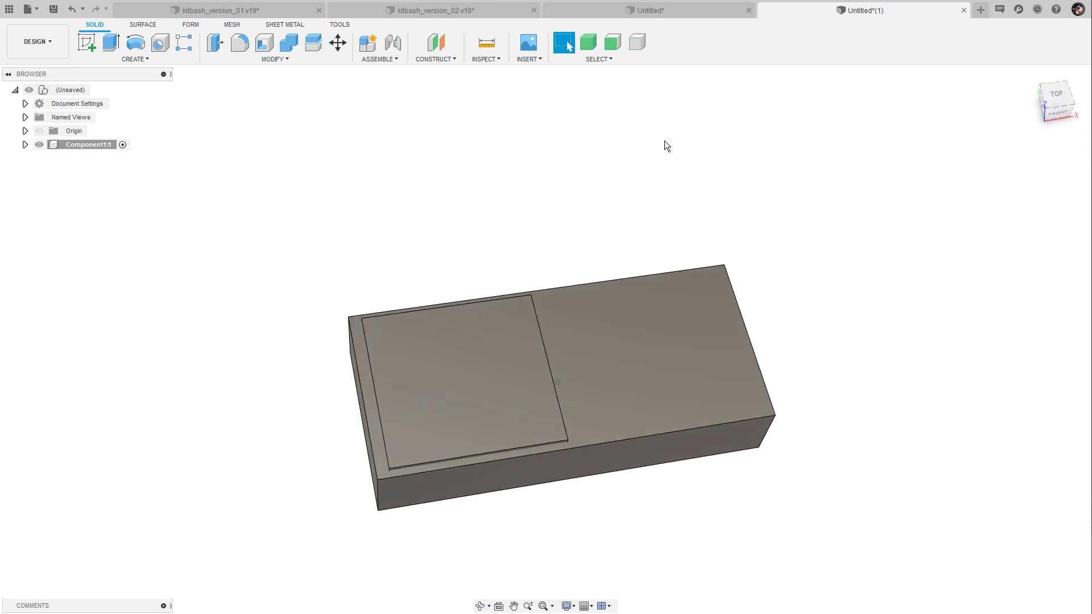
Create a rectangular pattern of the slab Body2 along the box's long top edge with quantity 2 and an extent of -15.70 cm.
{"action": "left_click", "coordinate": [25, 144]}
{"action": "left_click", "coordinate": [91, 199]}
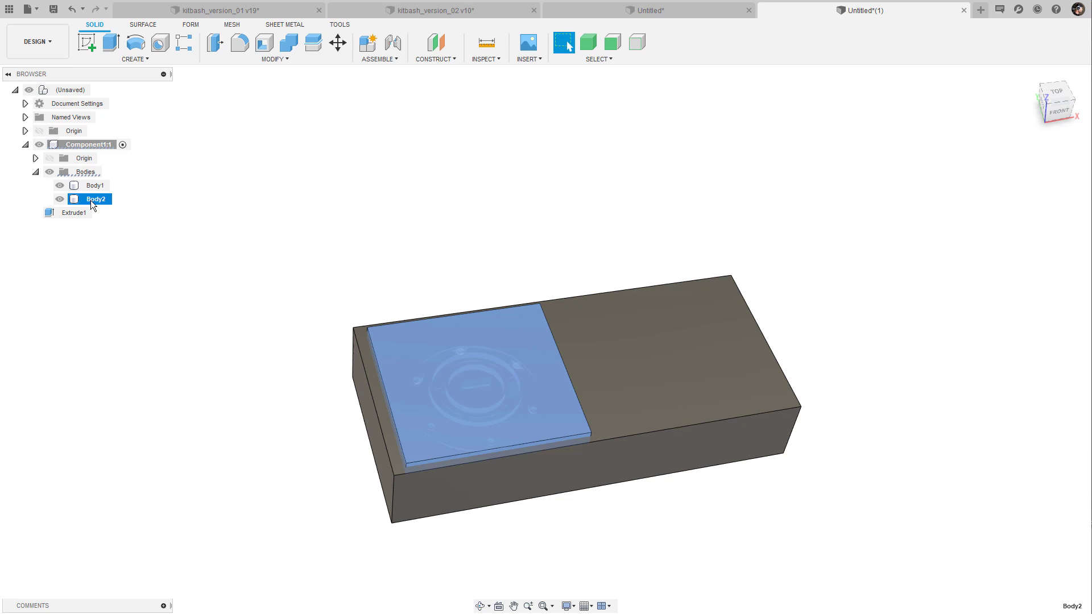
{"action": "left_click", "coordinate": [159, 60]}
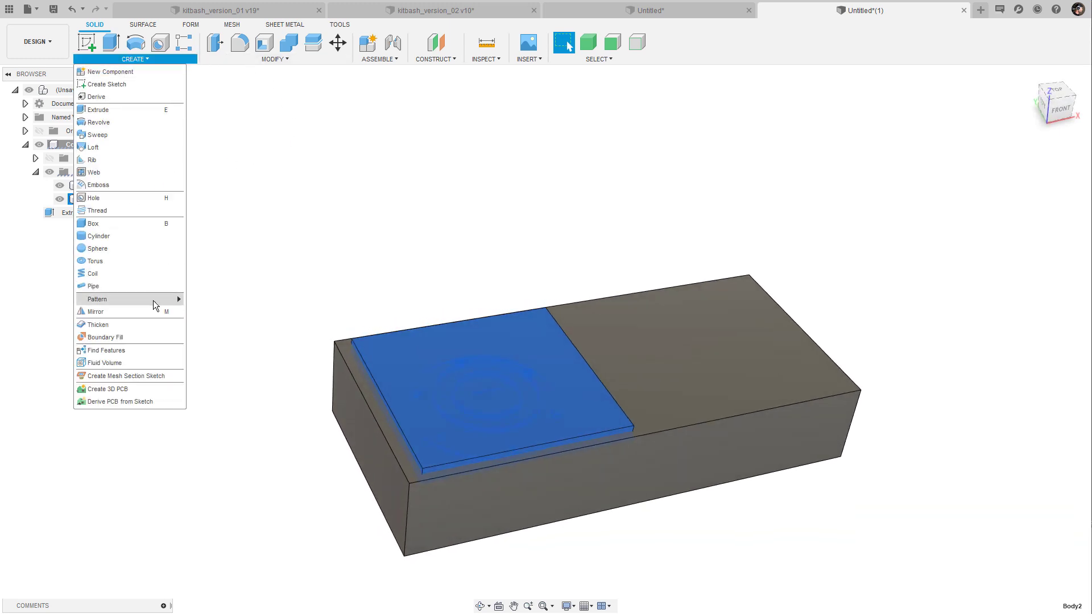
{"action": "mouse_move", "coordinate": [151, 299]}
{"action": "left_click", "coordinate": [231, 299]}
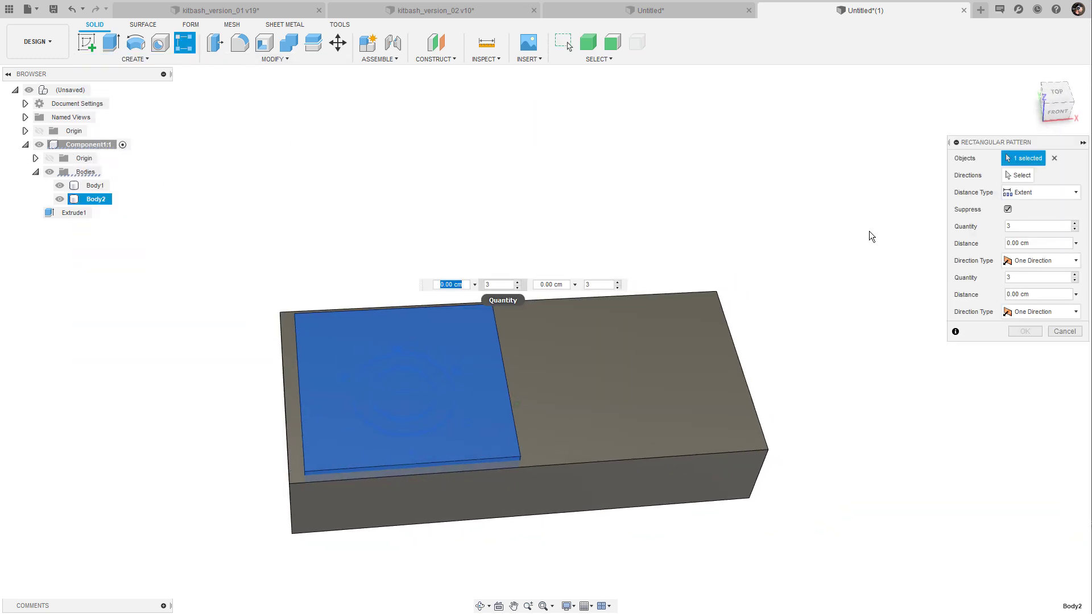
{"action": "left_click", "coordinate": [654, 438]}
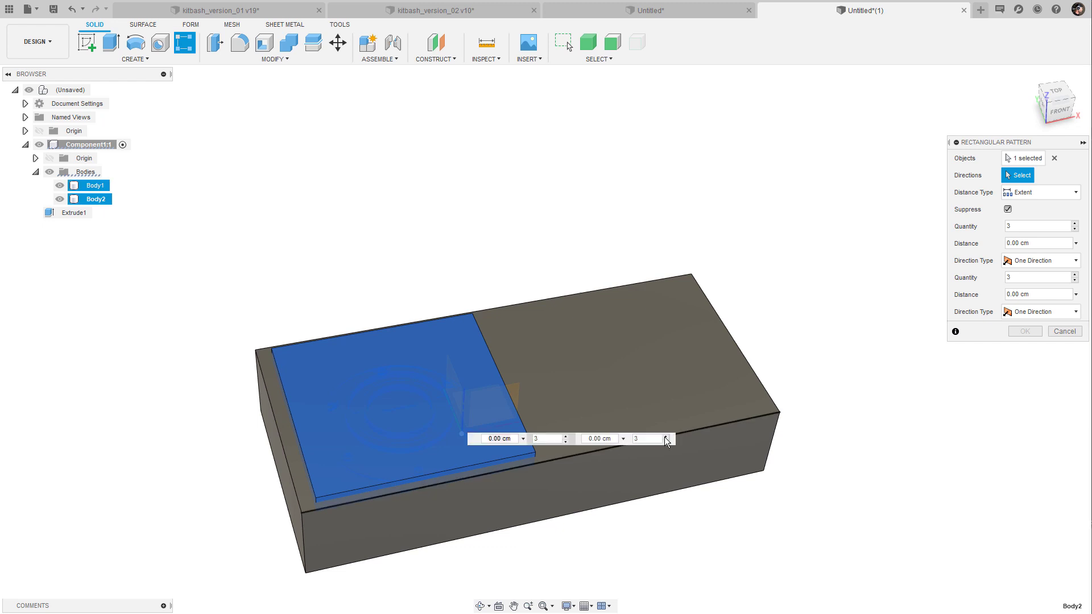
{"action": "left_click_drag", "start_coordinate": [379, 391], "coordinate": [661, 405]}
{"action": "left_click", "coordinate": [815, 437]}
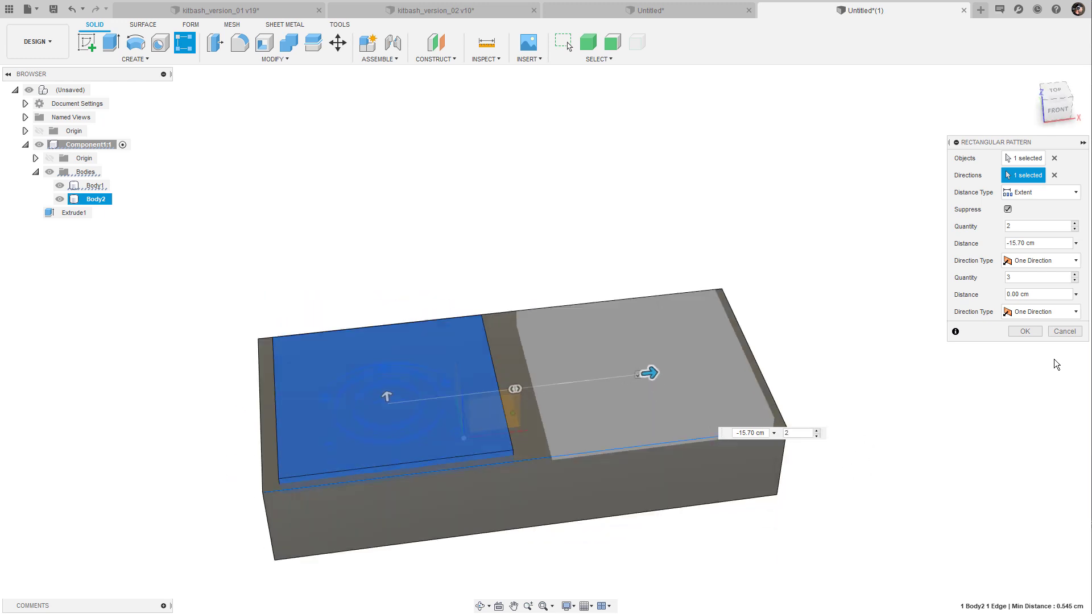
{"action": "left_click", "coordinate": [1025, 331]}
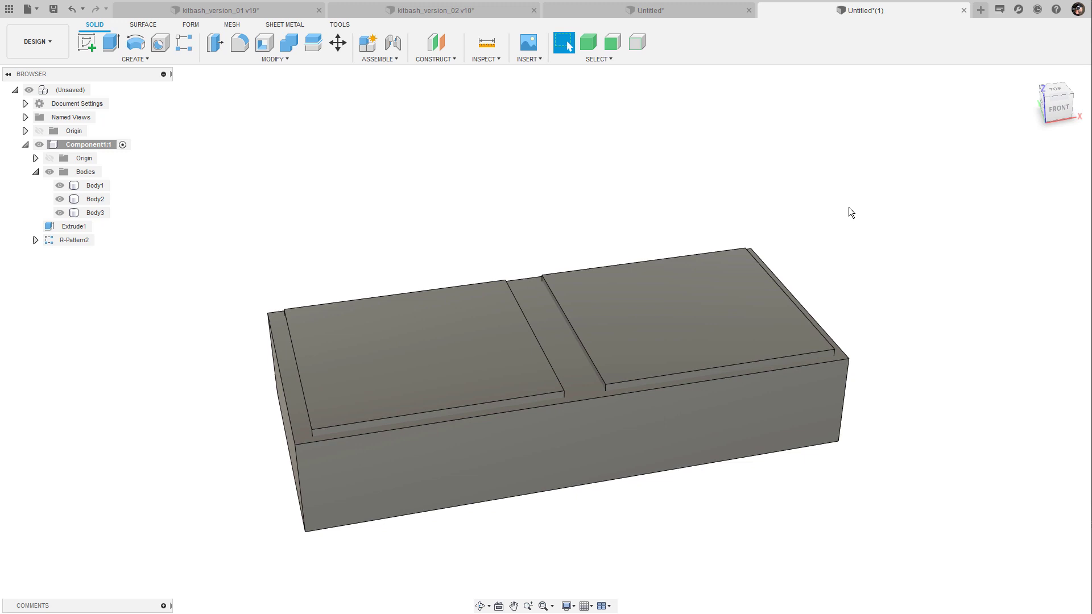
Cut both slabs from the box with Combine, using the box as target body and Keep Tools turned off.
{"action": "key", "text": "shift+c"}
{"action": "scroll", "coordinate": [849, 212], "scroll_direction": "up", "scroll_amount": 3}
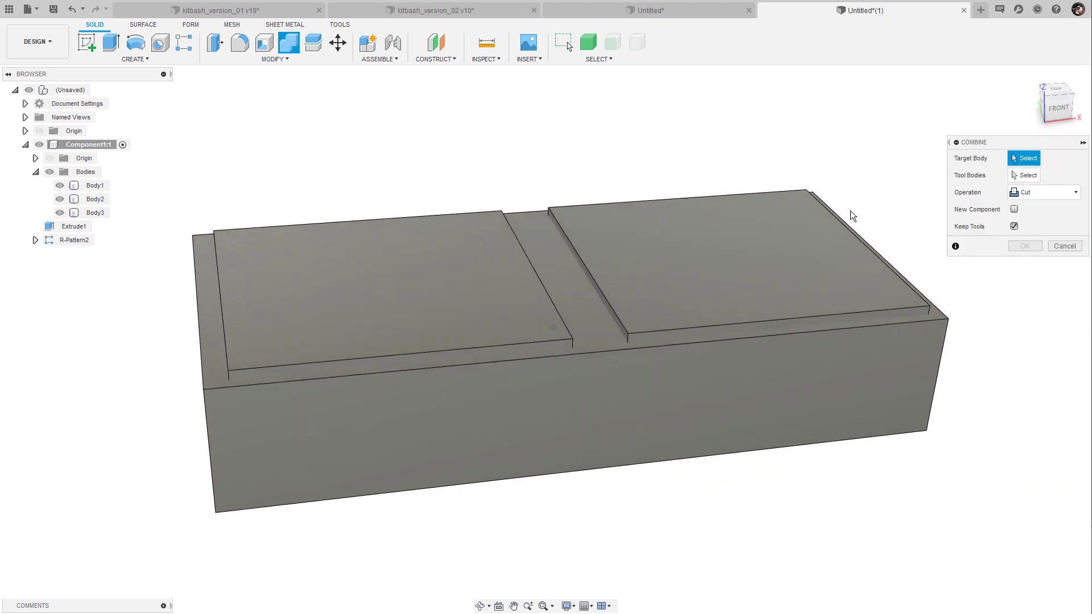
{"action": "middle_click_drag", "start_coordinate": [851, 210], "coordinate": [854, 132], "text": "shift"}
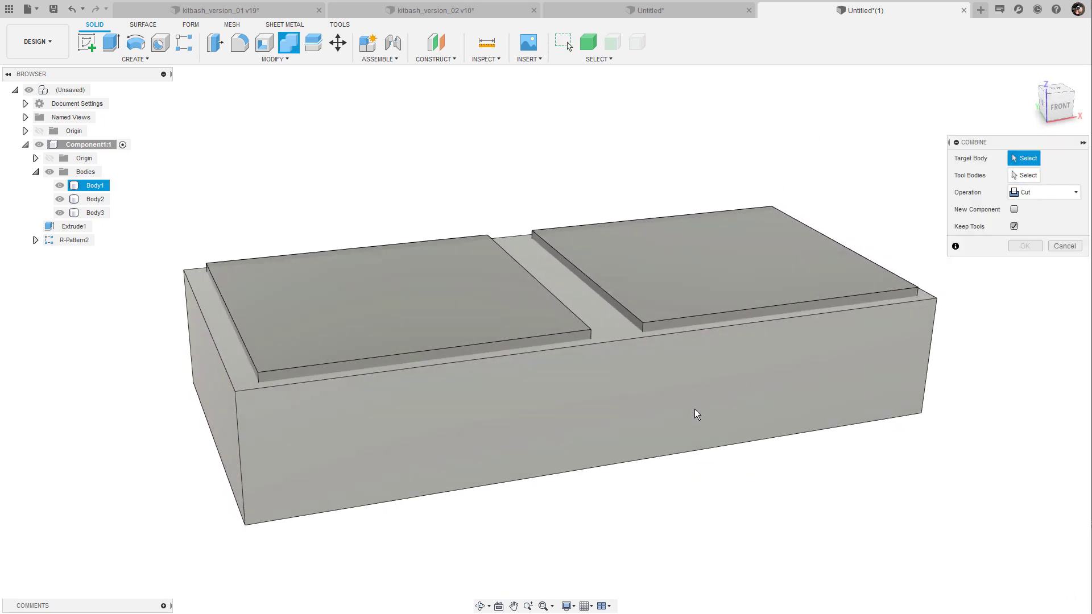
{"action": "left_click", "coordinate": [663, 423]}
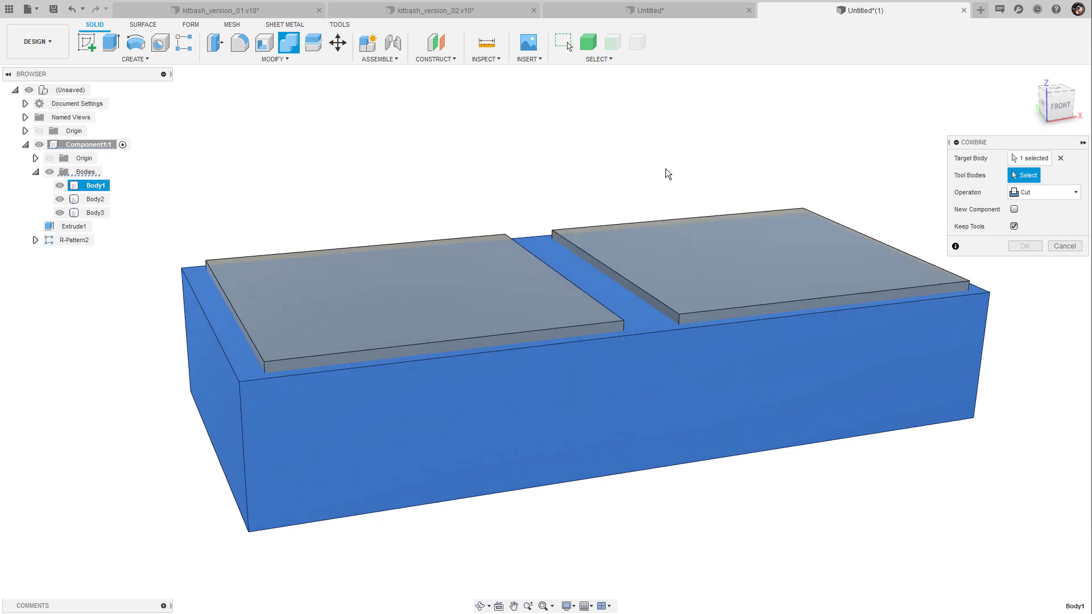
{"action": "left_click", "coordinate": [759, 238]}
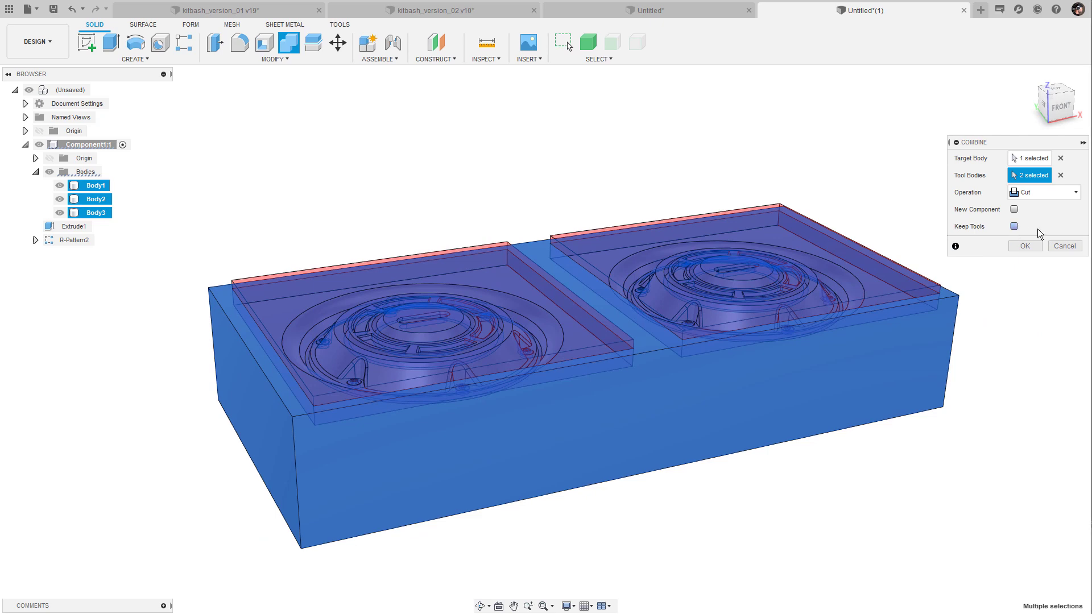
{"action": "left_click", "coordinate": [1024, 246]}
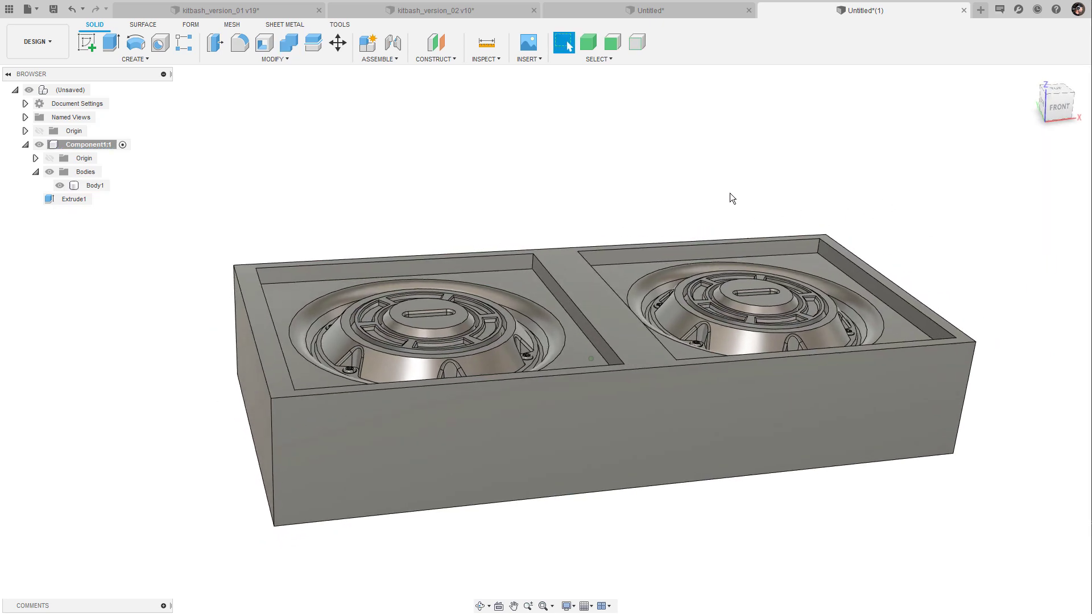
Extrude the raised rim face around both recesses by -0.80 cm as a cut to remove the rim from the box.
{"action": "middle_click_drag", "start_coordinate": [732, 198], "coordinate": [686, 288], "text": "shift"}
{"action": "left_click", "coordinate": [687, 287]}
{"action": "middle_click_drag", "start_coordinate": [736, 184], "coordinate": [678, 195], "text": "shift"}
{"action": "key", "text": "e"}
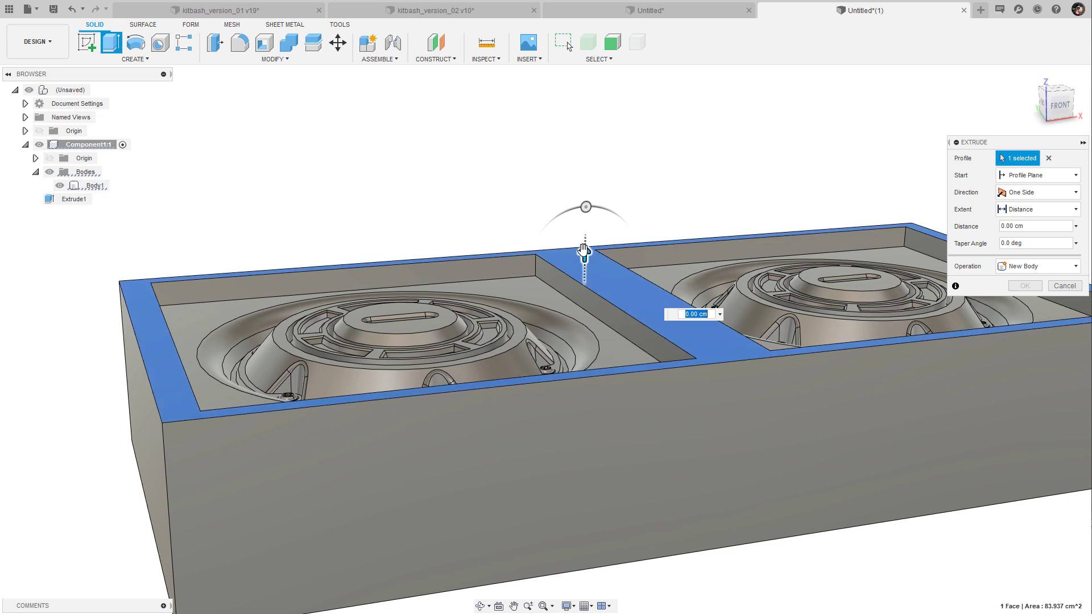
{"action": "left_click_drag", "start_coordinate": [584, 250], "coordinate": [582, 262]}
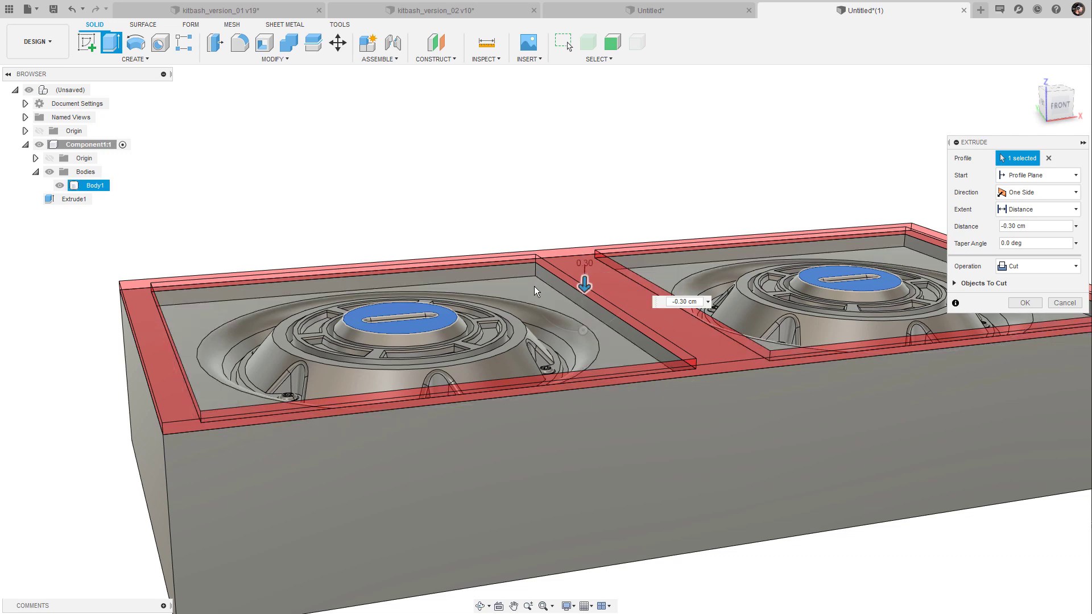
{"action": "left_click_drag", "start_coordinate": [585, 282], "coordinate": [620, 291]}
{"action": "middle_click_drag", "start_coordinate": [597, 295], "coordinate": [549, 152], "text": "shift"}
{"action": "scroll", "coordinate": [549, 150], "scroll_direction": "down", "scroll_amount": 3}
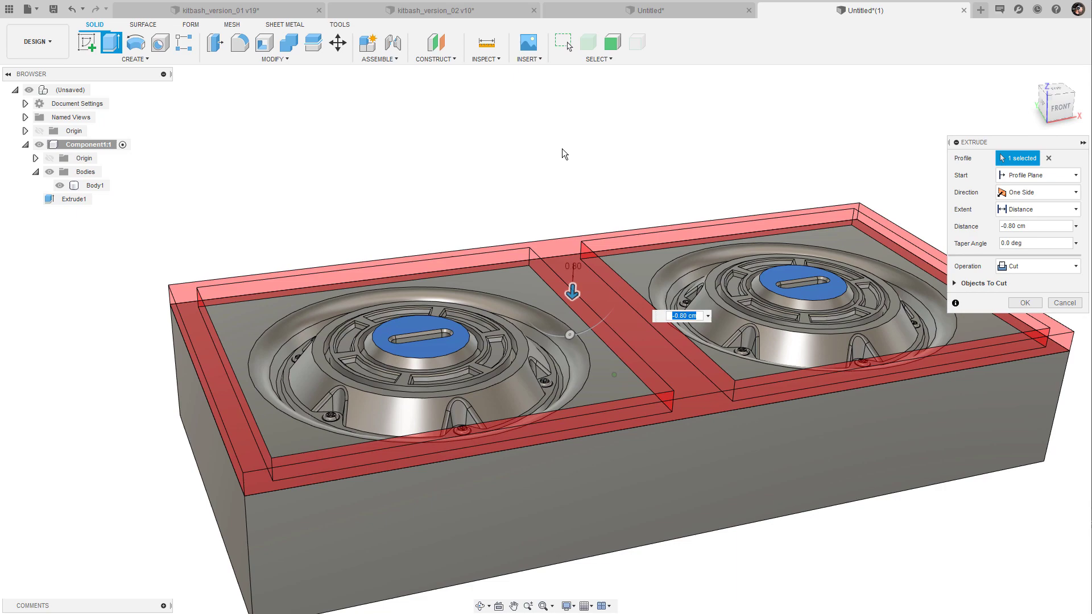
{"action": "left_click", "coordinate": [1030, 304]}
{"action": "middle_click_drag", "start_coordinate": [825, 165], "coordinate": [928, 149], "text": "shift"}
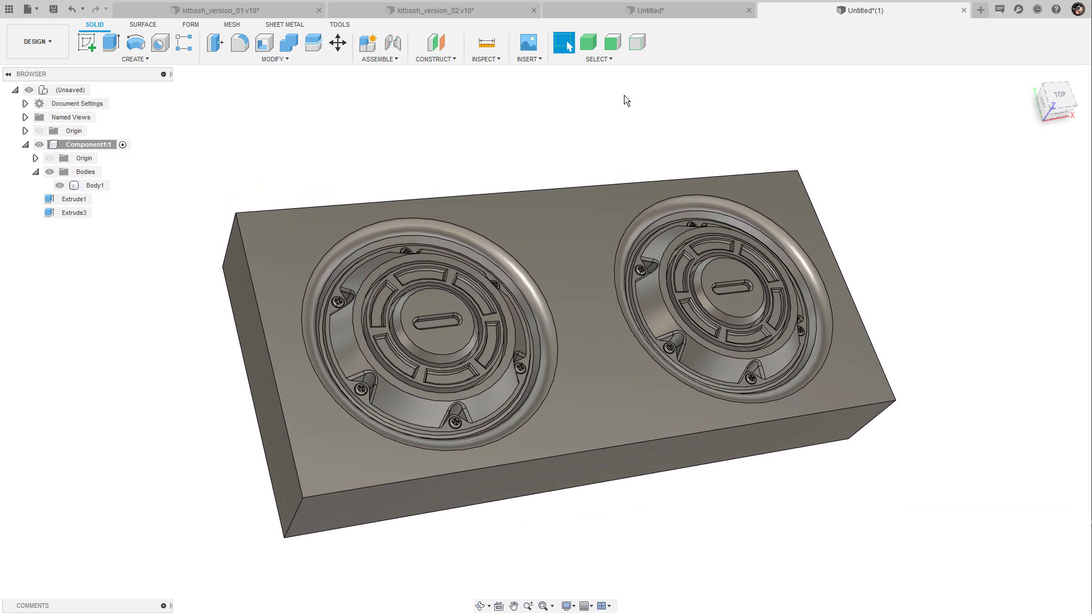